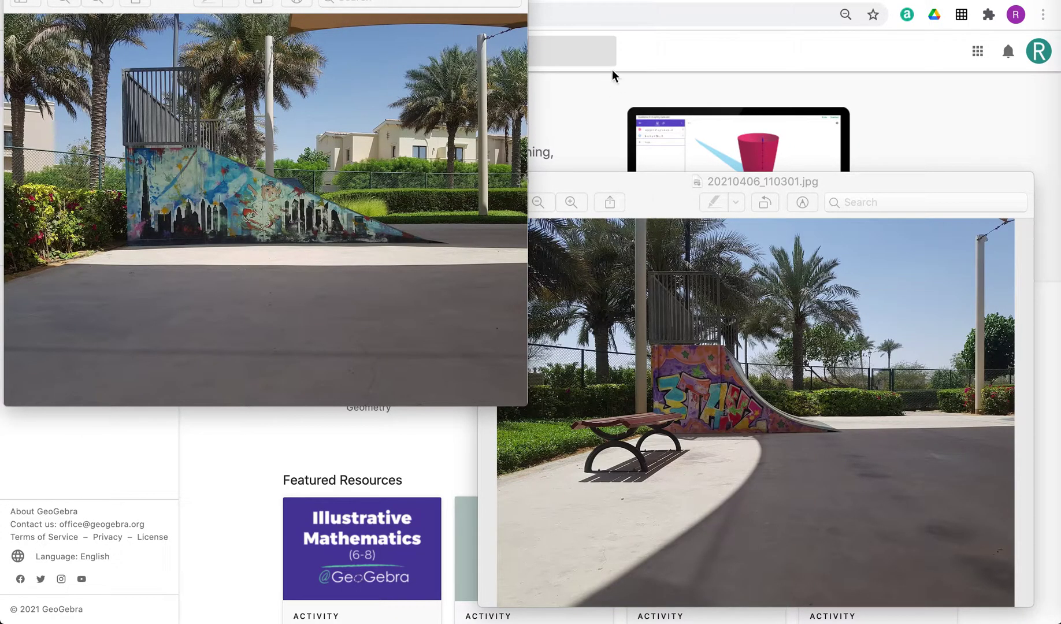
- Bring the GeoGebra website to the front in the browser
click(655, 69)
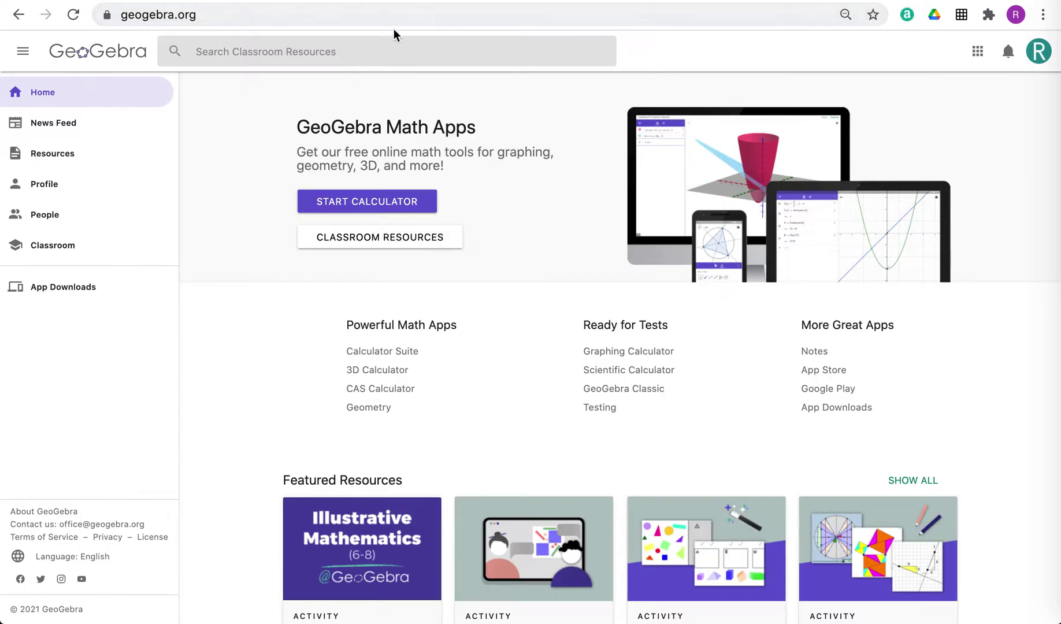
- Launch GeoGebra Classic from the apps grid and dismiss the Perspectives chooser
click(978, 53)
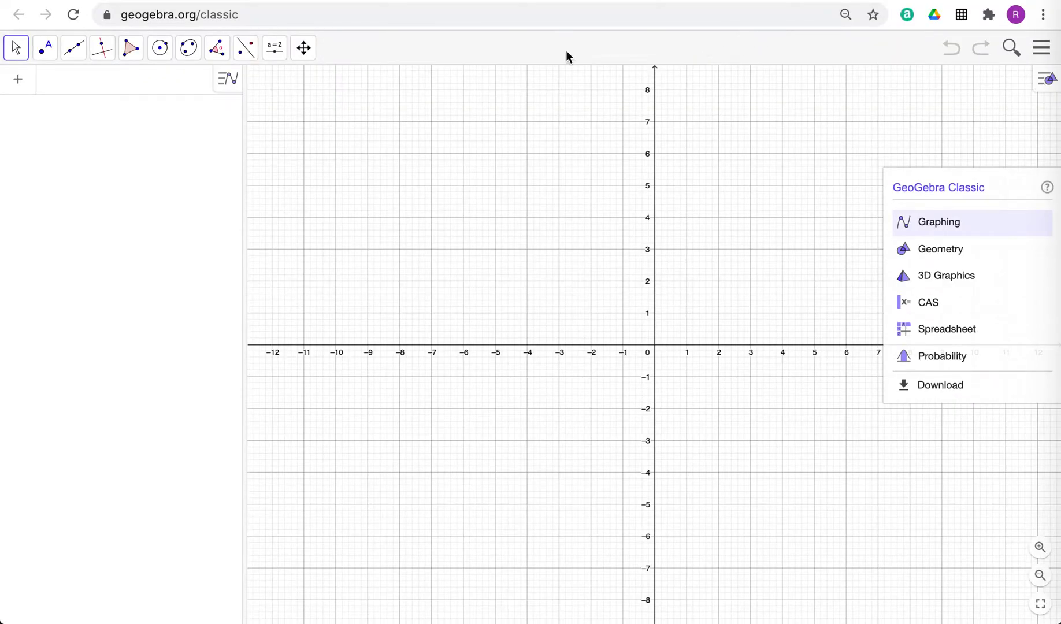
click(489, 237)
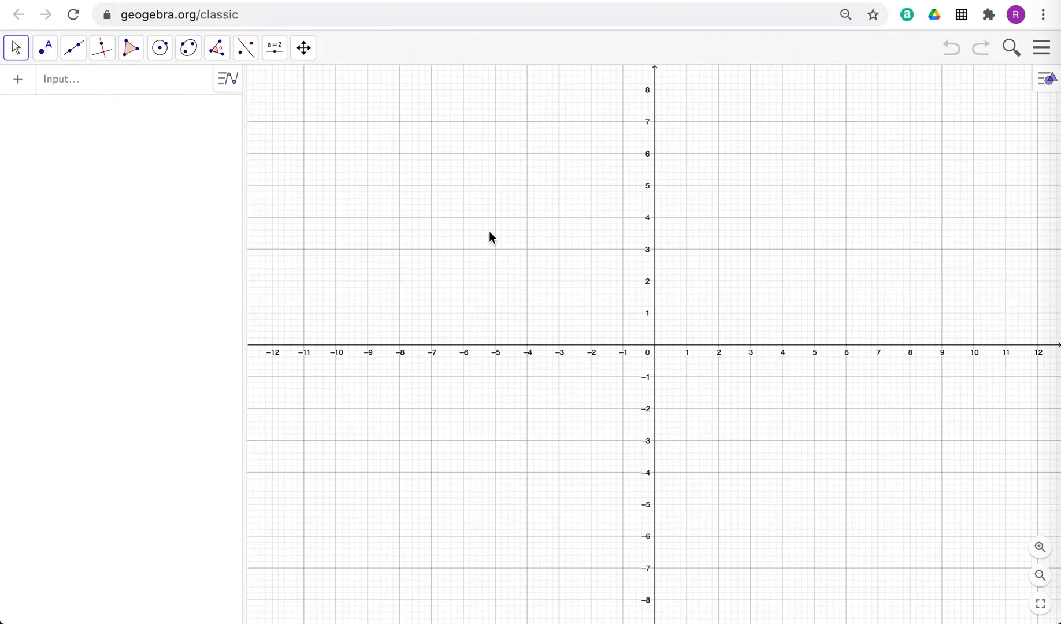
- Drag 20210406_110204.jpg from the Photos folder onto the GeoGebra Graphics view
key(super+Tab)
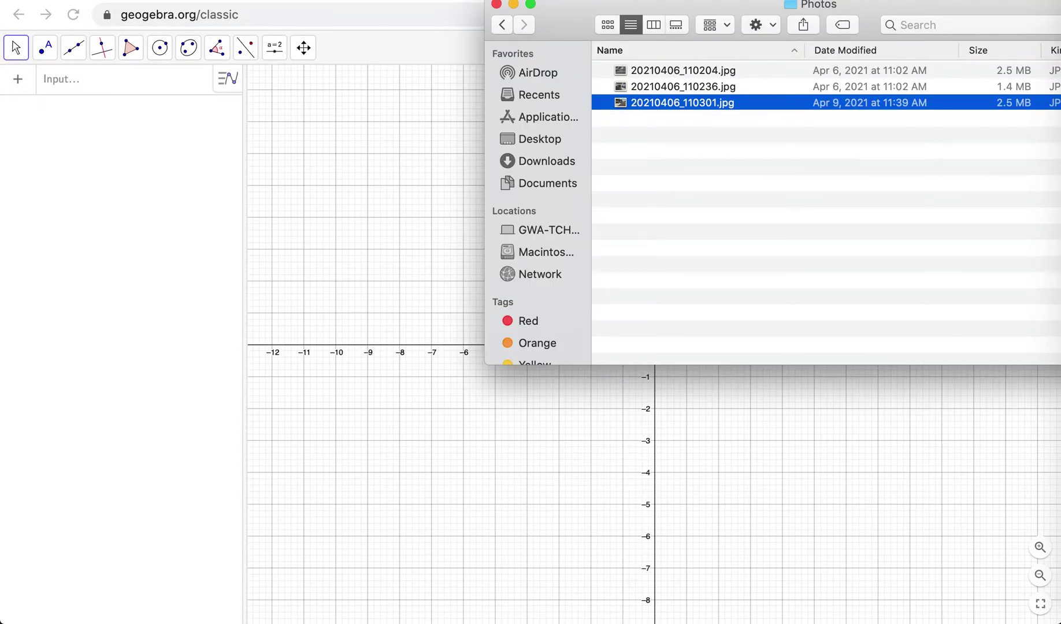
click(672, 70)
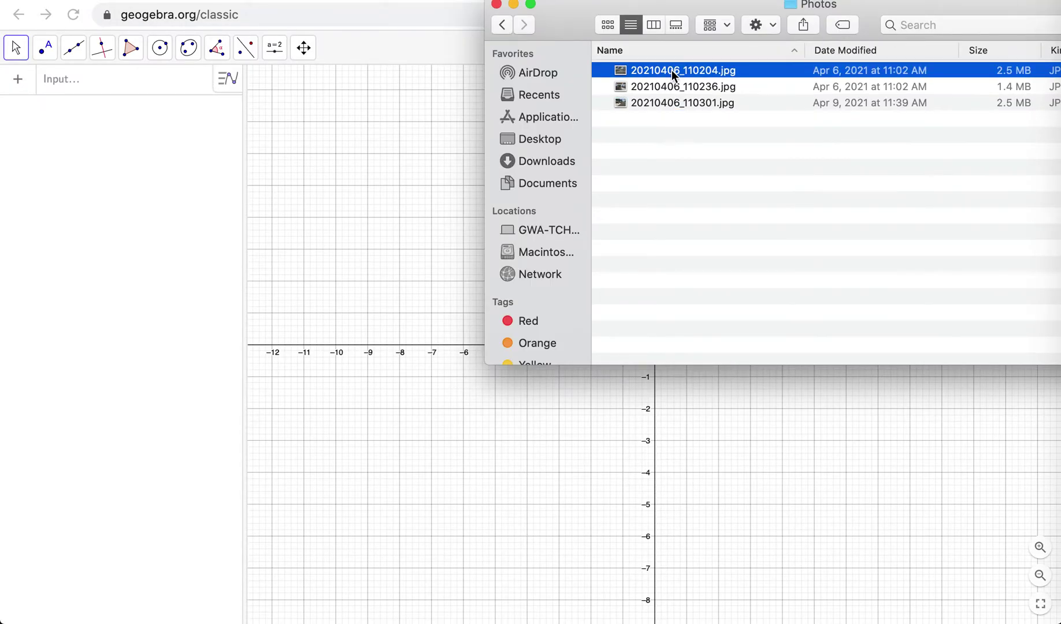
drag(719, 70, 611, 430)
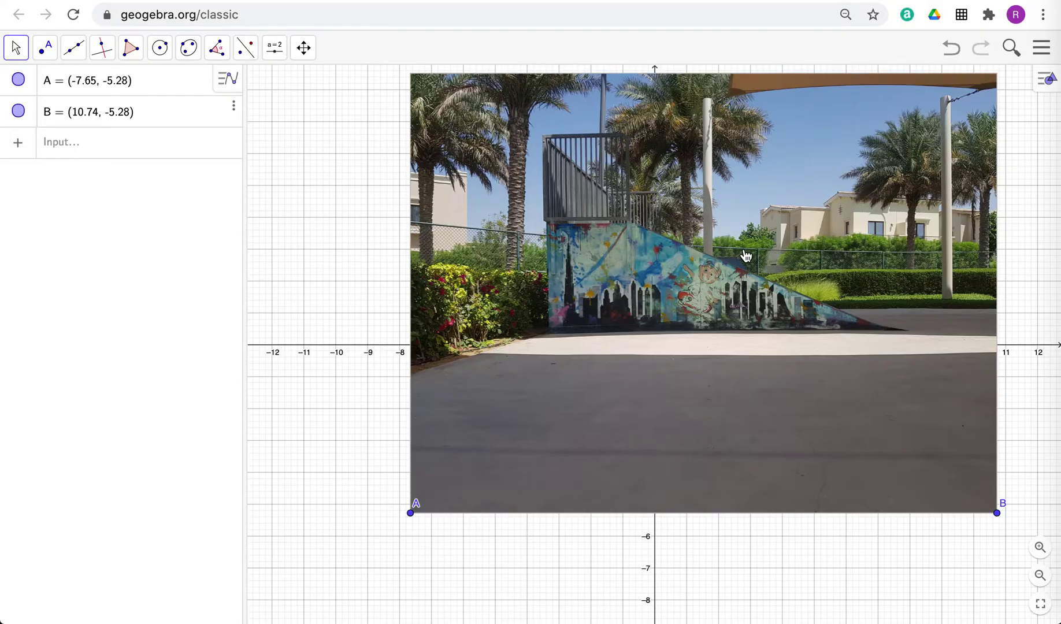
- Move the ramp photo and drag corner A inward to shrink it
drag(743, 260, 718, 289)
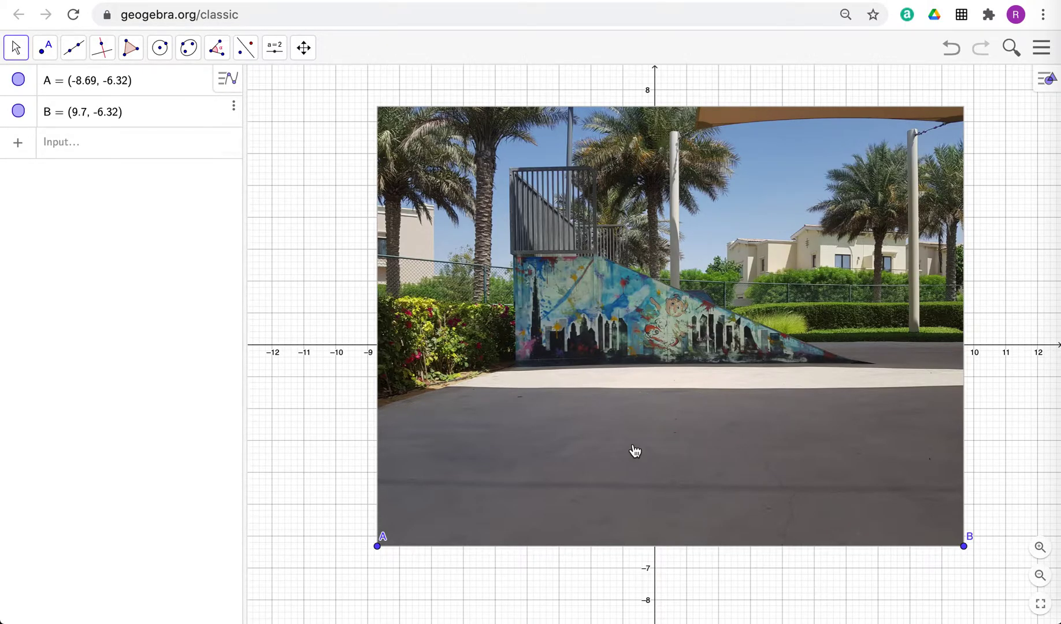
drag(569, 376, 517, 373)
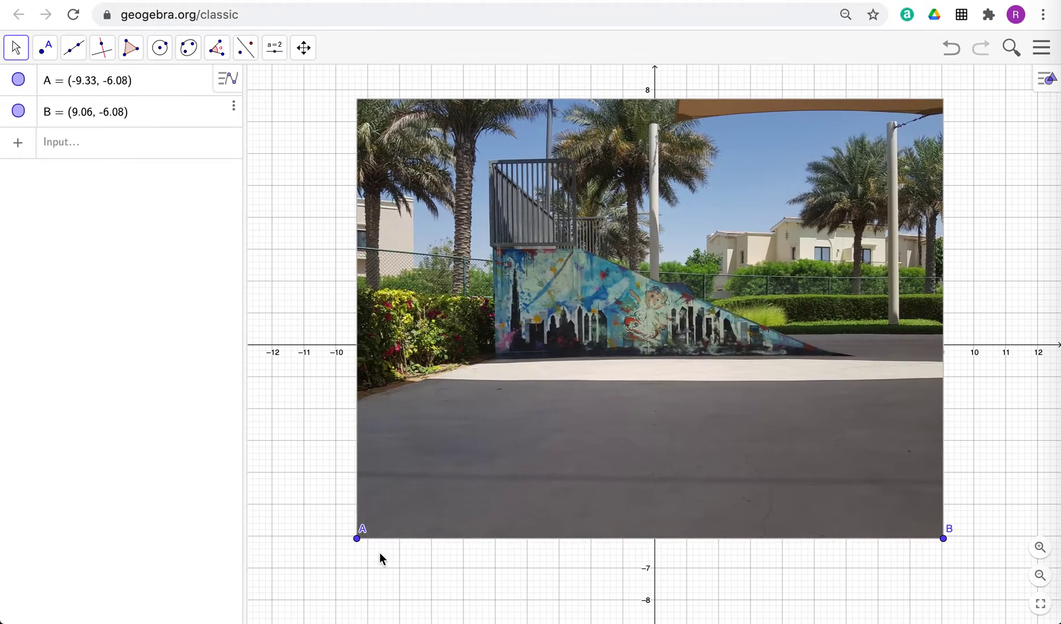
drag(358, 539, 616, 541)
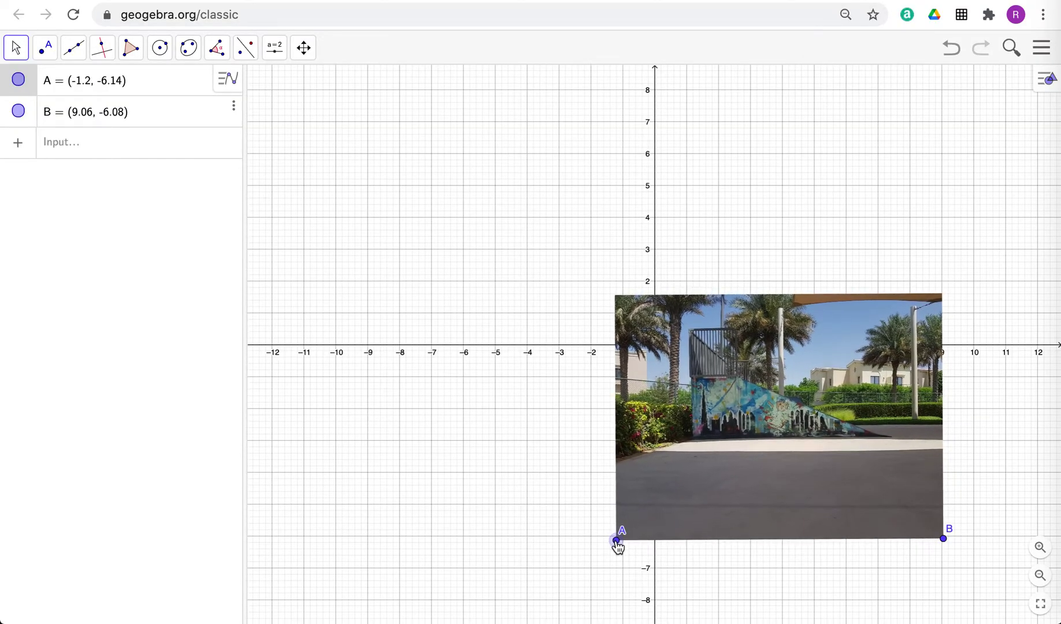
drag(724, 516, 686, 405)
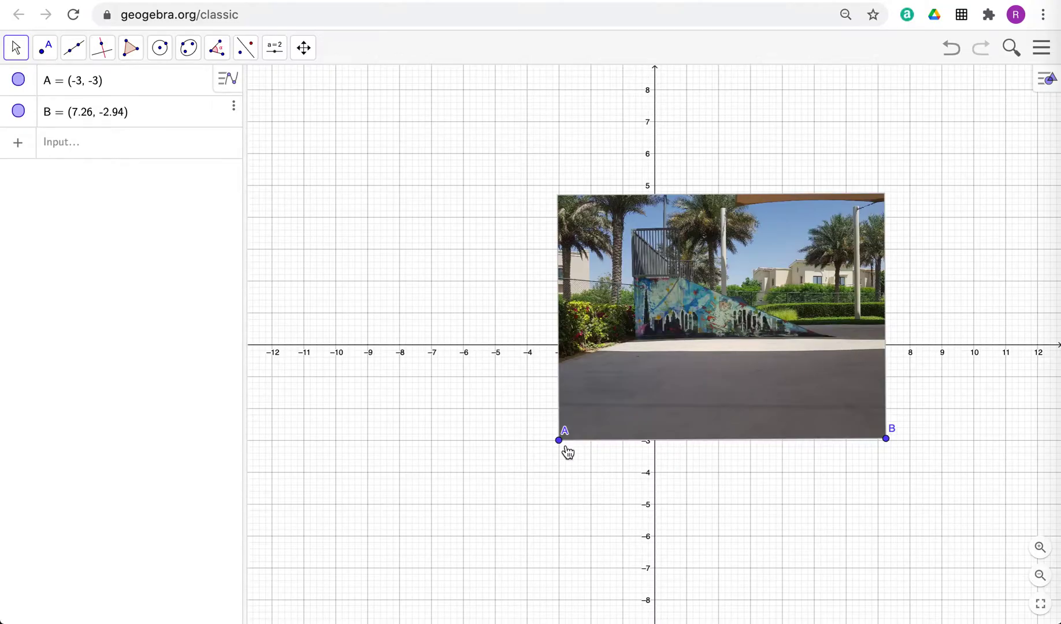
drag(560, 442, 609, 438)
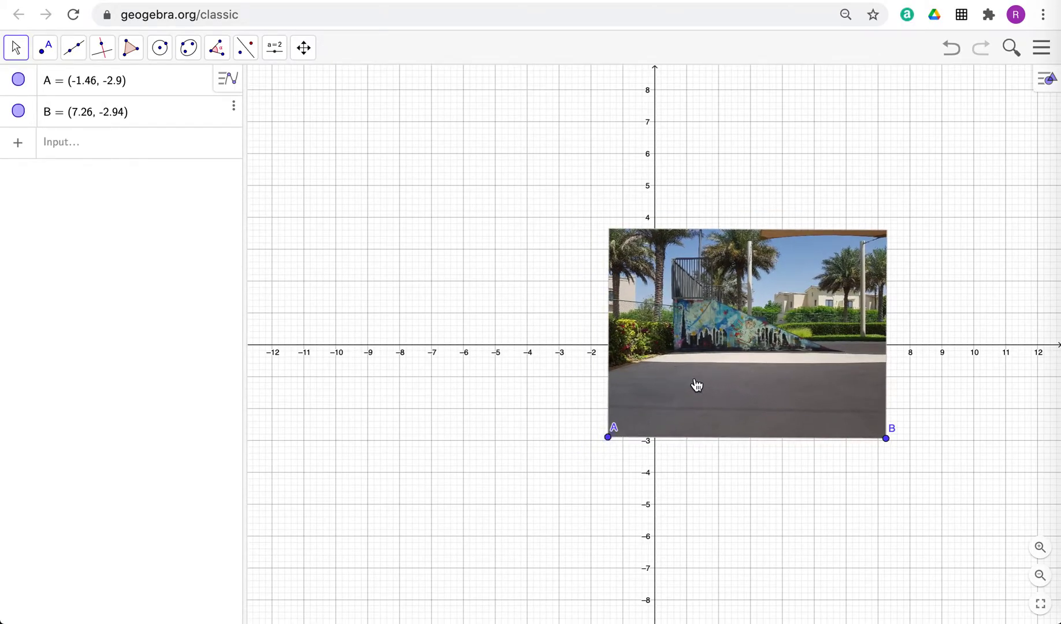
- Fine-tune the photo so A sits at (-3.12, -2.52) and B at (5.14, -2.52)
drag(696, 383, 577, 376)
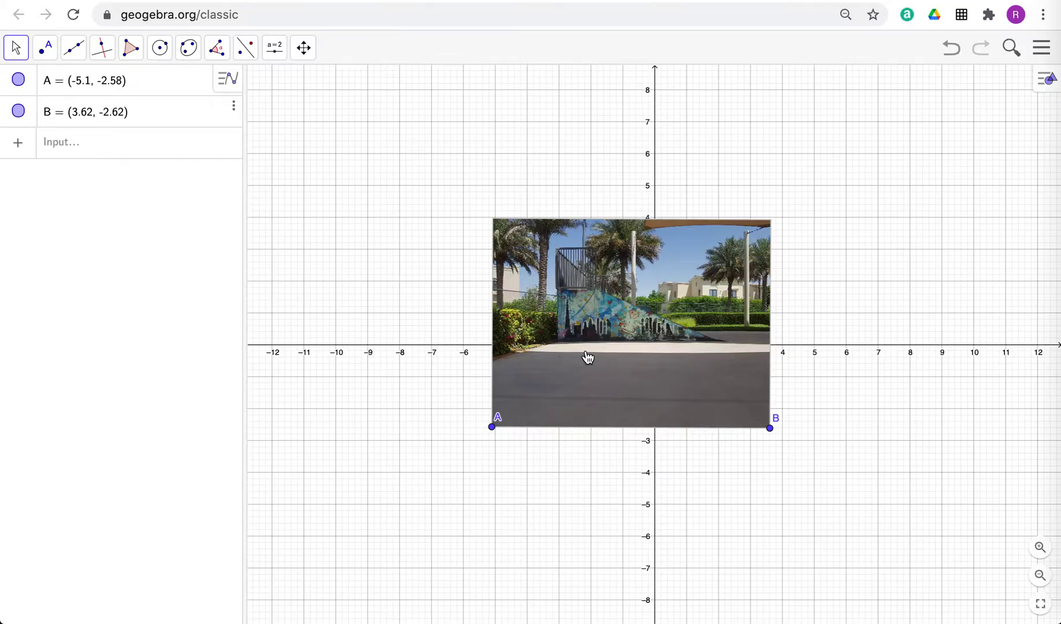
drag(651, 346, 718, 521)
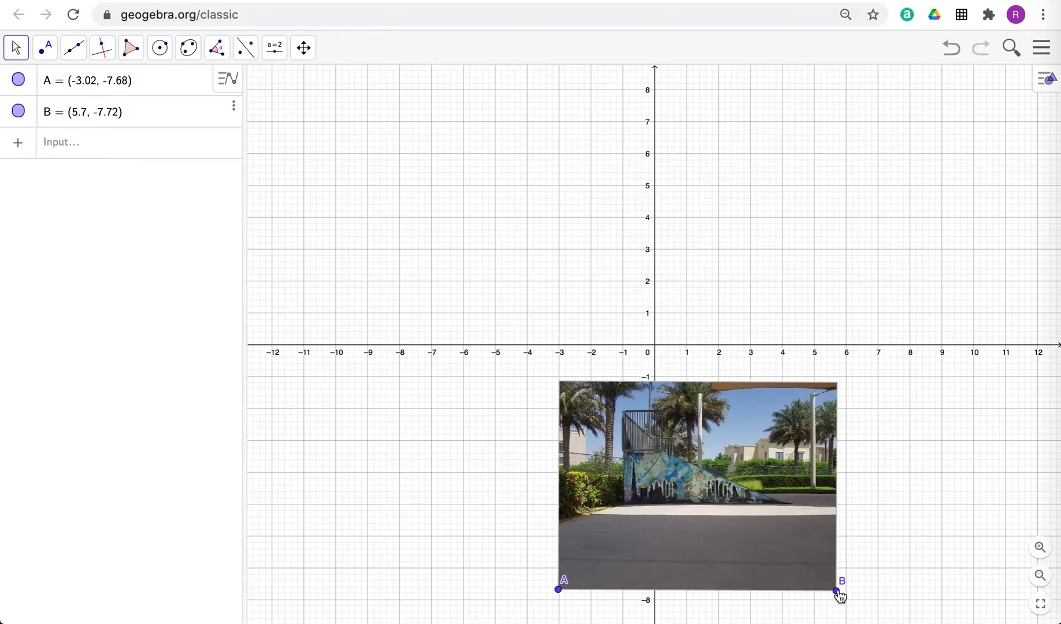
drag(836, 591, 750, 385)
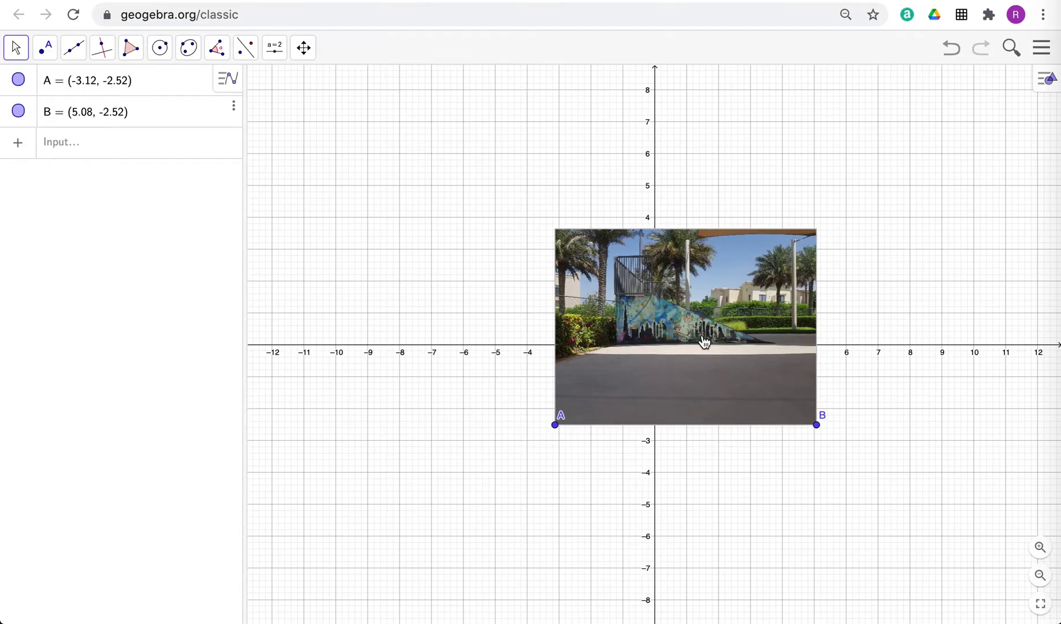
click(817, 426)
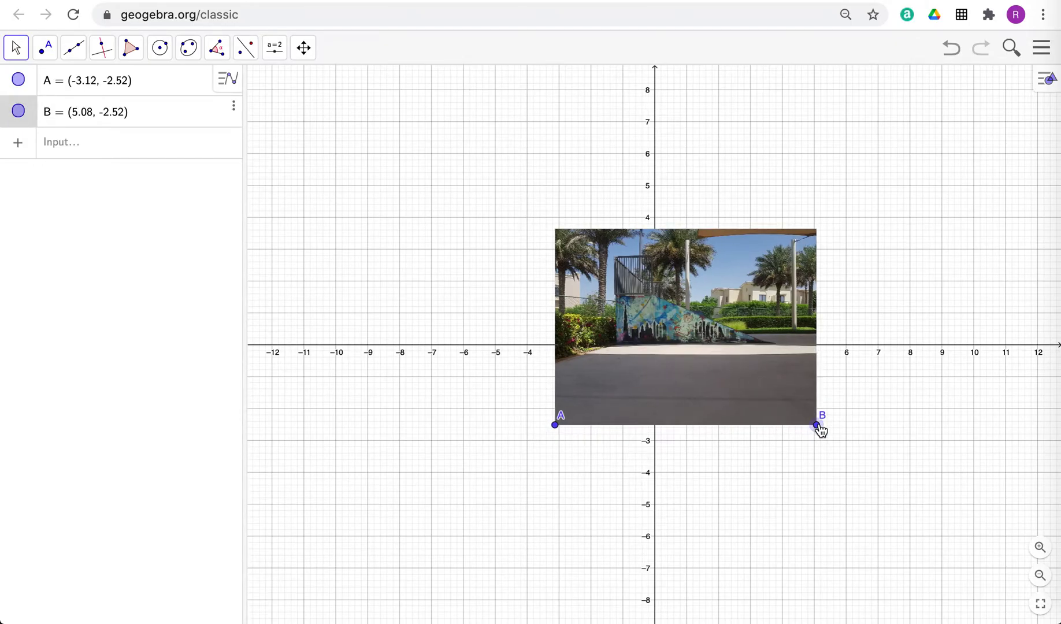
drag(817, 426, 819, 425)
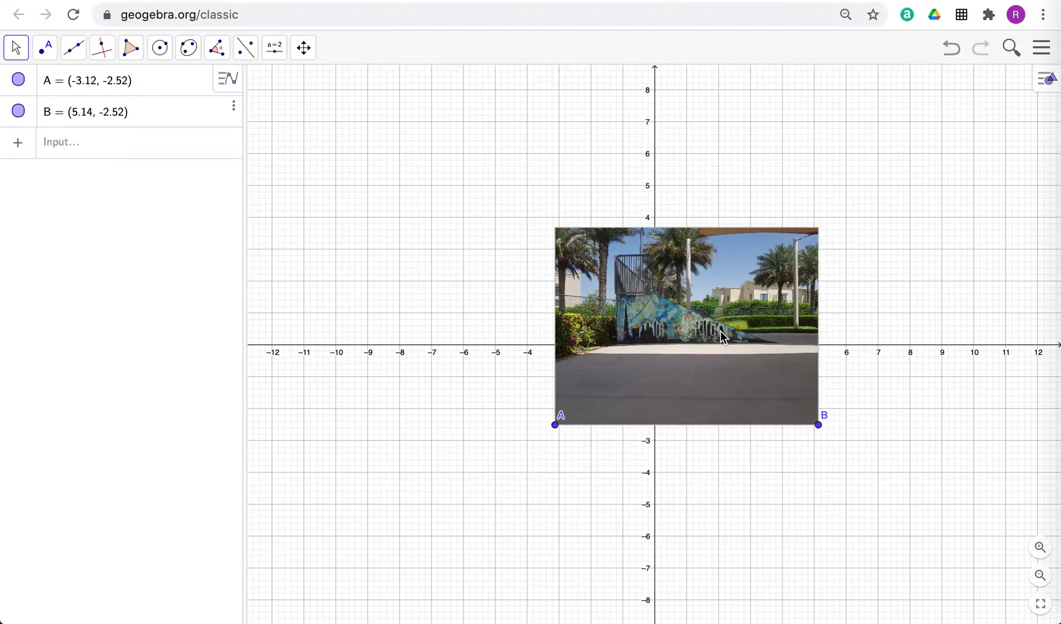
click(1045, 79)
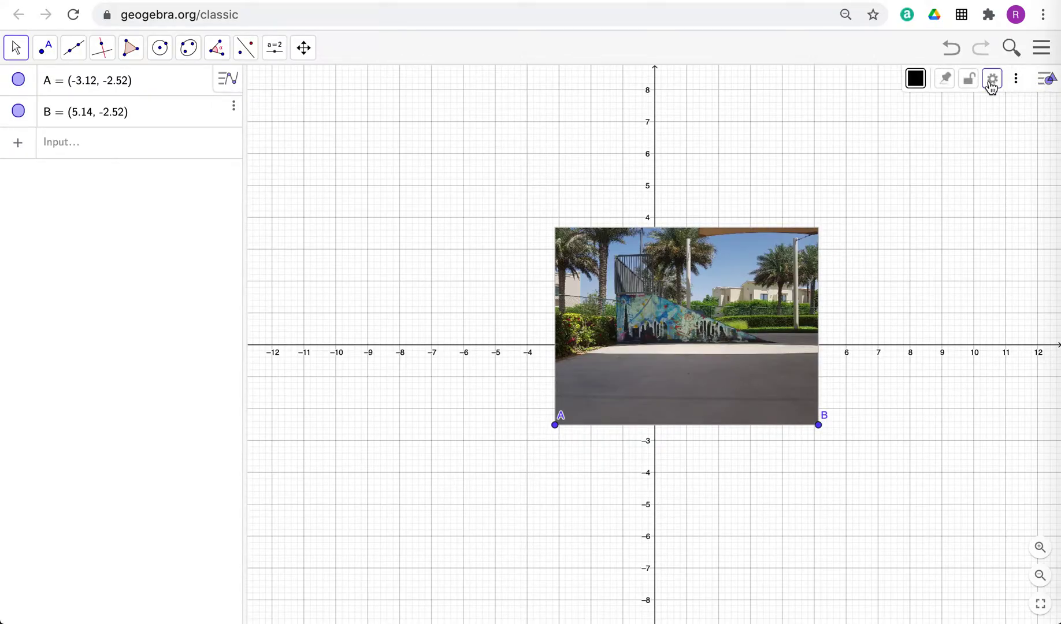
- Lower the ramp photo's opacity to about 30% in its Style settings
click(991, 81)
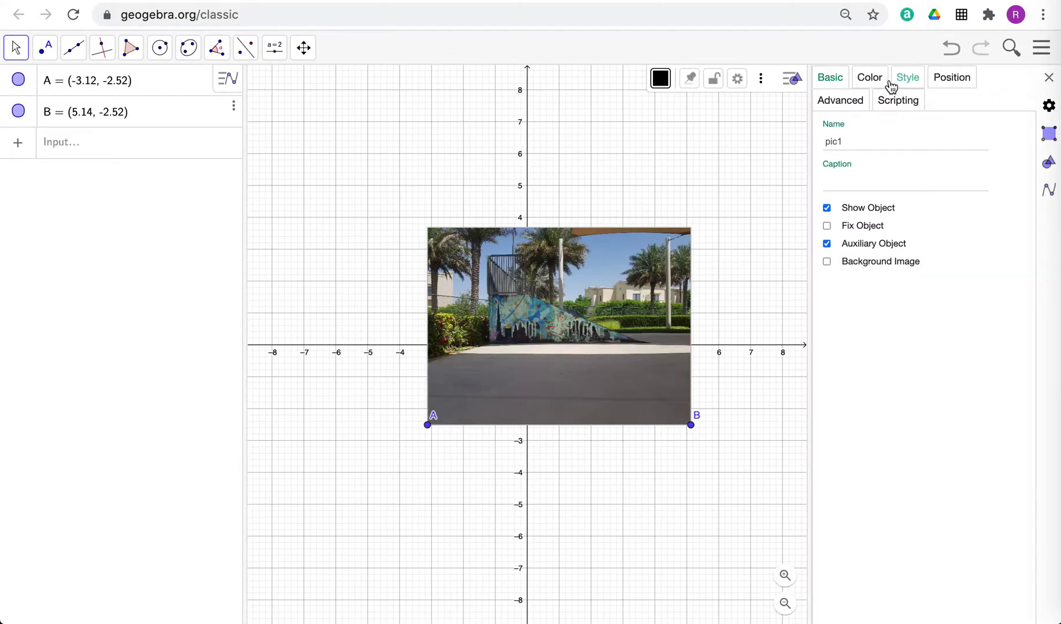
click(870, 80)
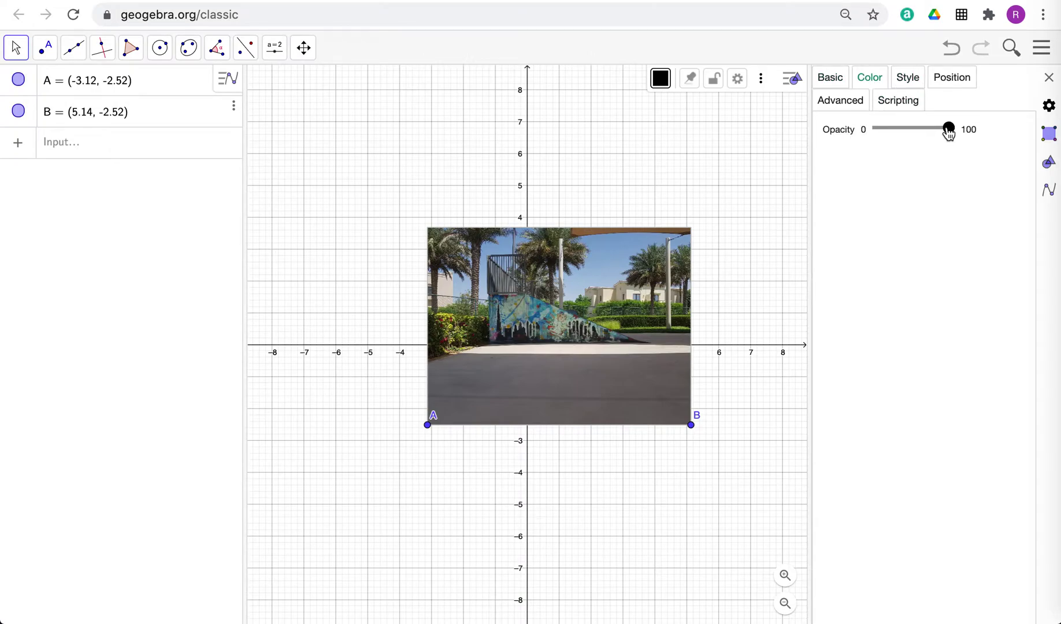
drag(949, 132, 901, 134)
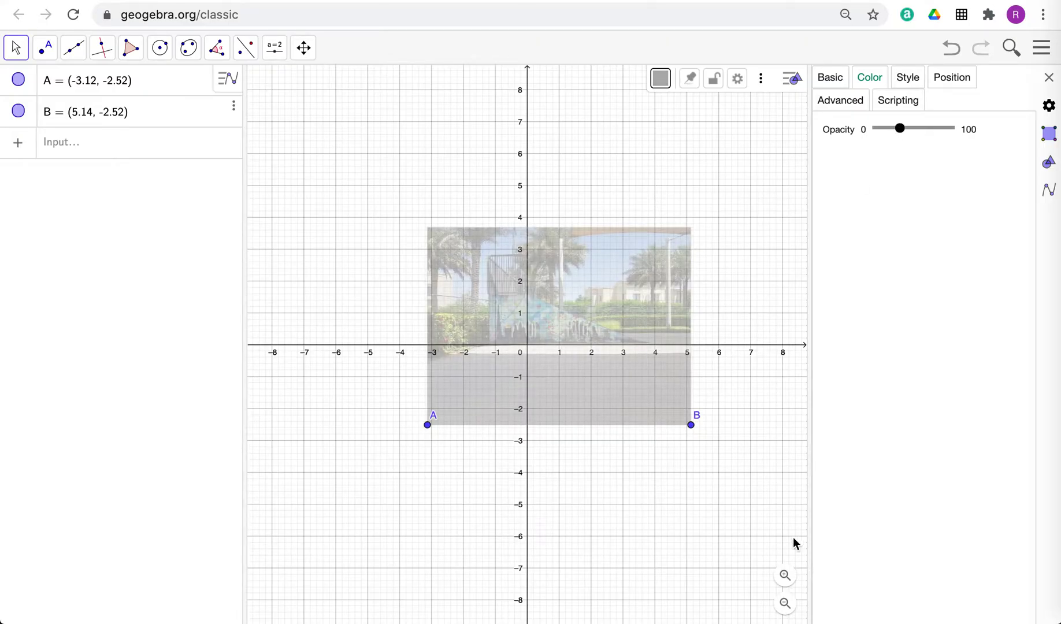
- Adjust corners to A (-3.23, -2.61) and B (5.12, -2.63), then raise opacity to about half
click(784, 573)
click(783, 574)
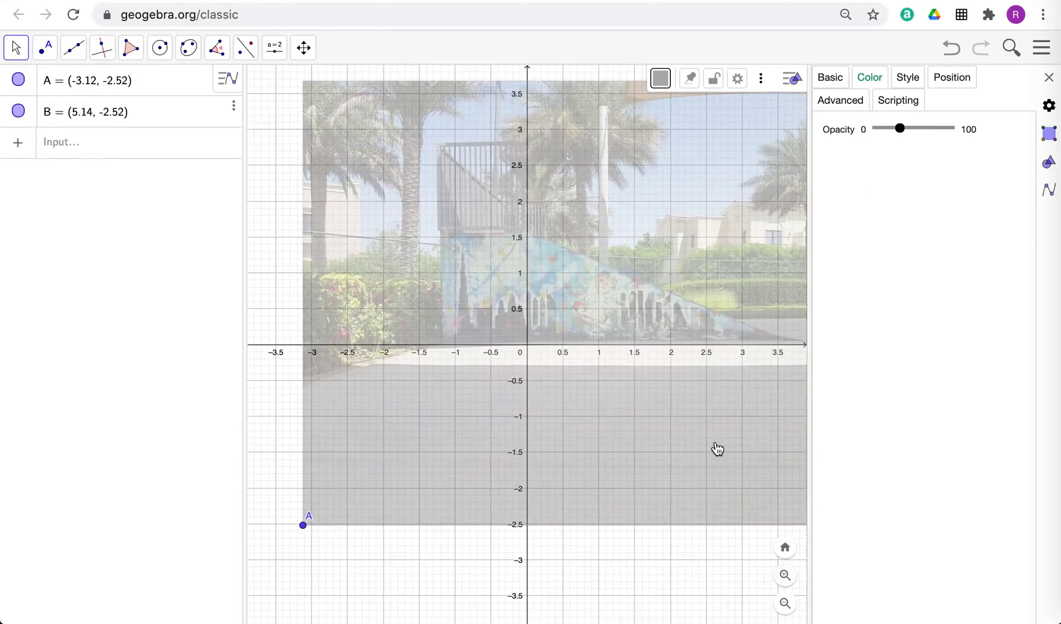
drag(655, 568, 592, 563)
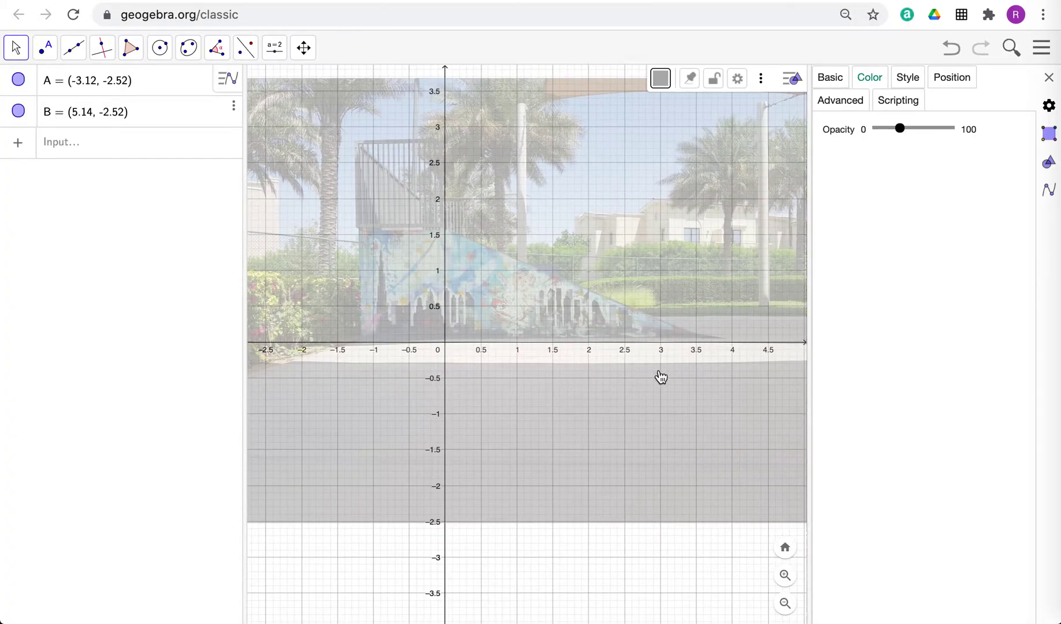
drag(639, 536, 580, 535)
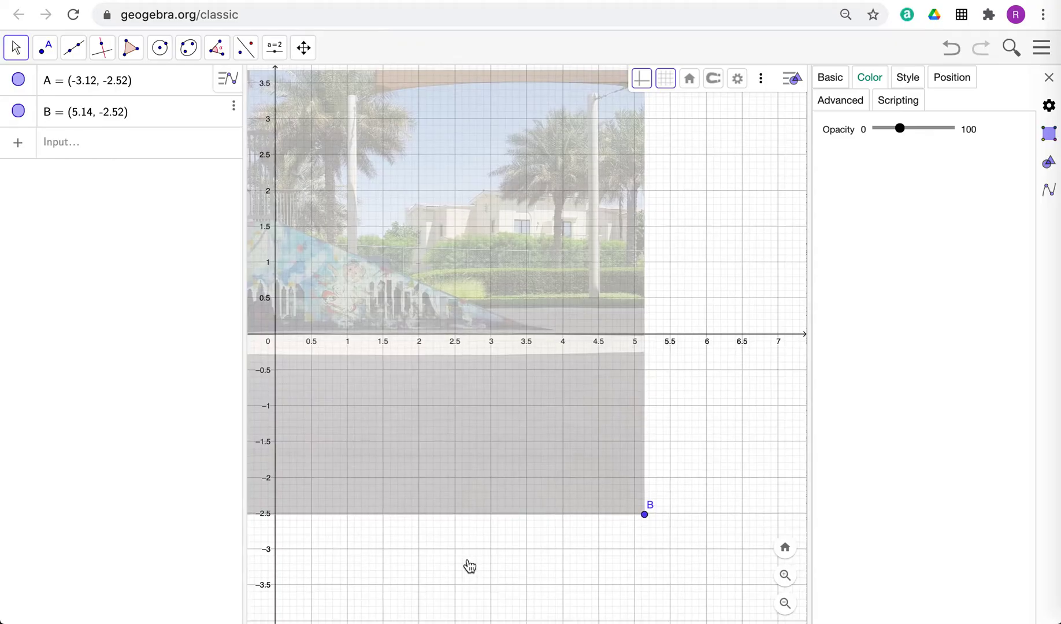
drag(469, 566, 470, 566)
drag(648, 524, 657, 528)
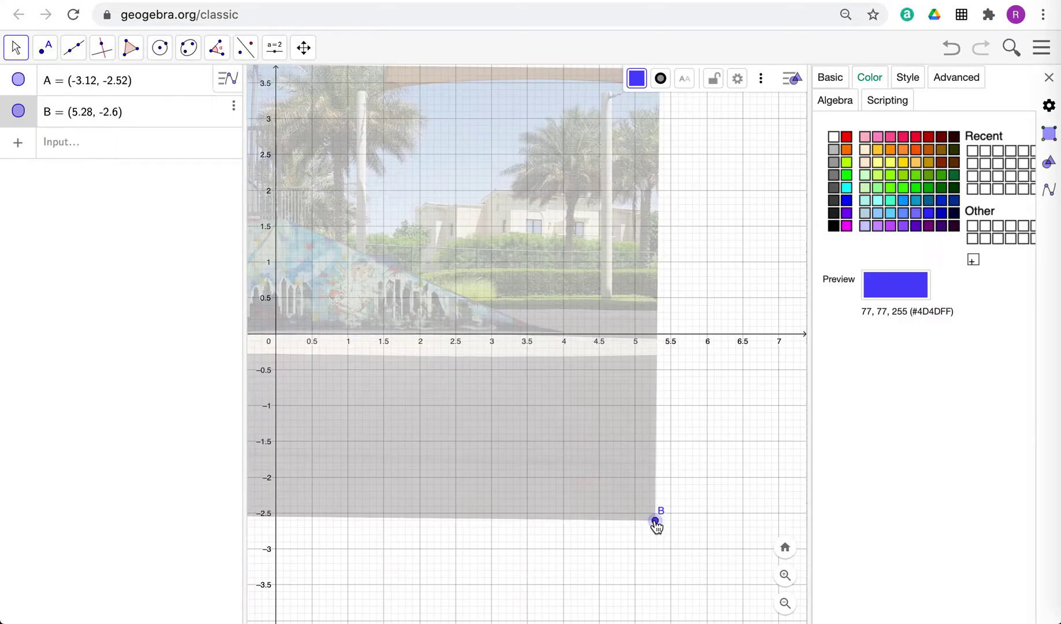
drag(362, 577, 485, 471)
drag(505, 343, 503, 344)
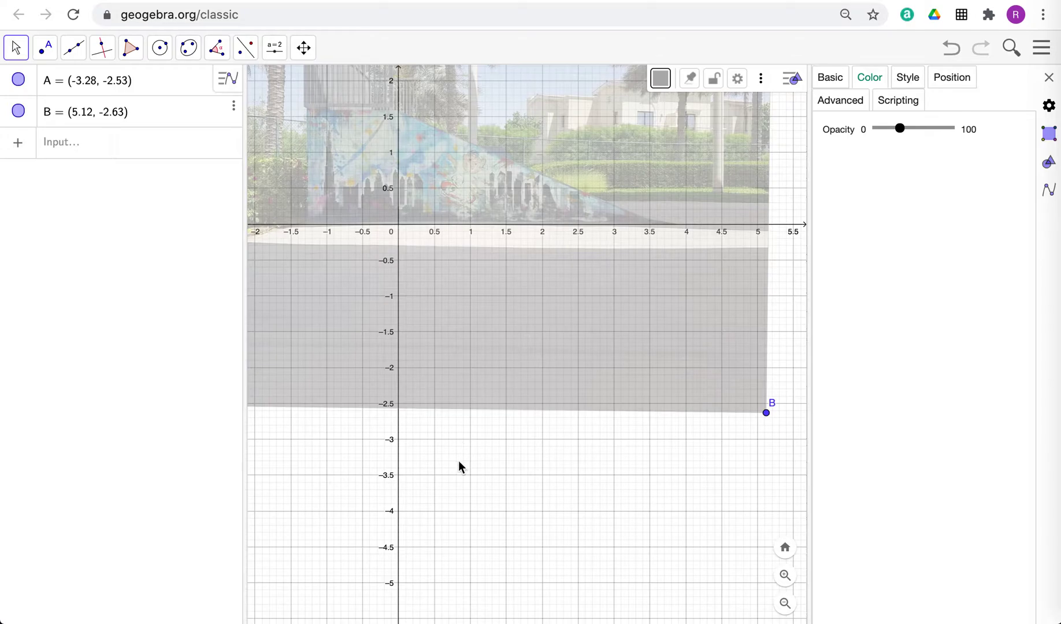
scroll(562, 471, down, 5)
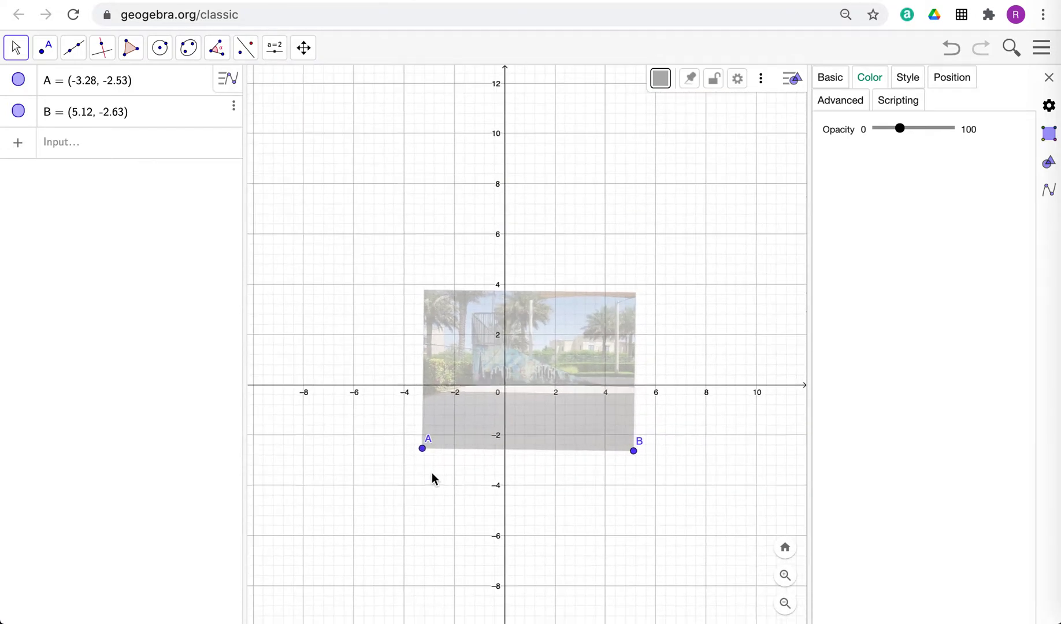
drag(424, 456, 425, 456)
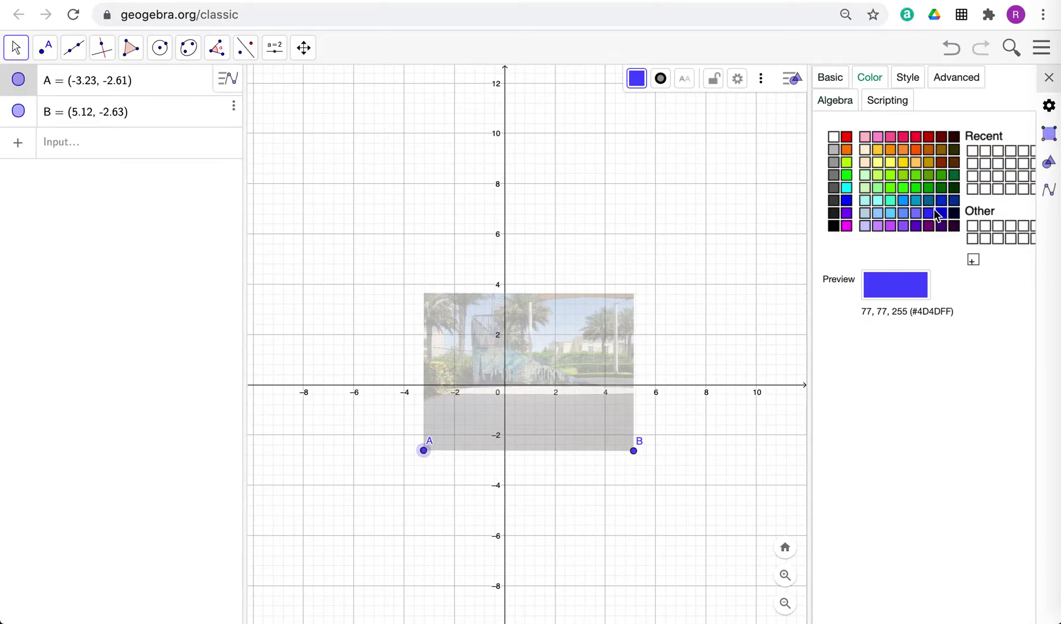
click(578, 335)
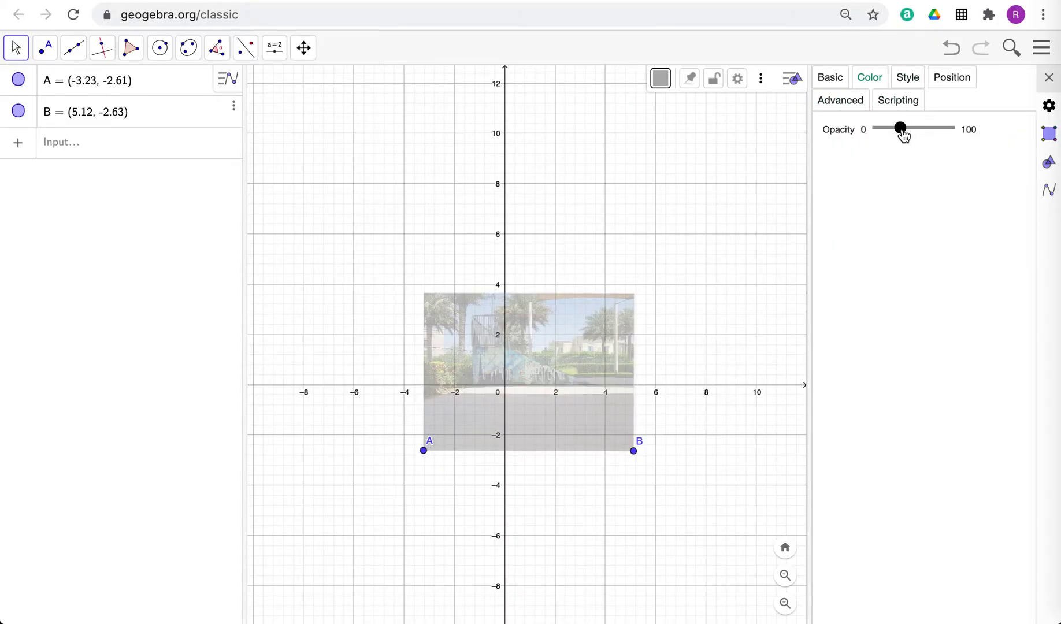
drag(901, 131, 914, 134)
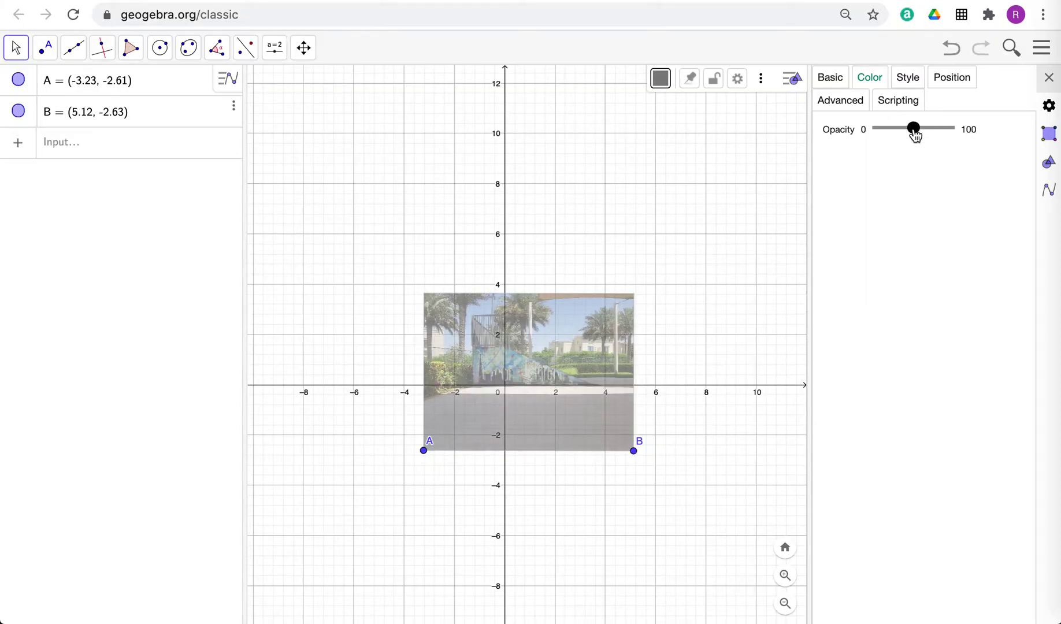
- Mark the ramp photo as a Background Image on the Basic tab
click(832, 81)
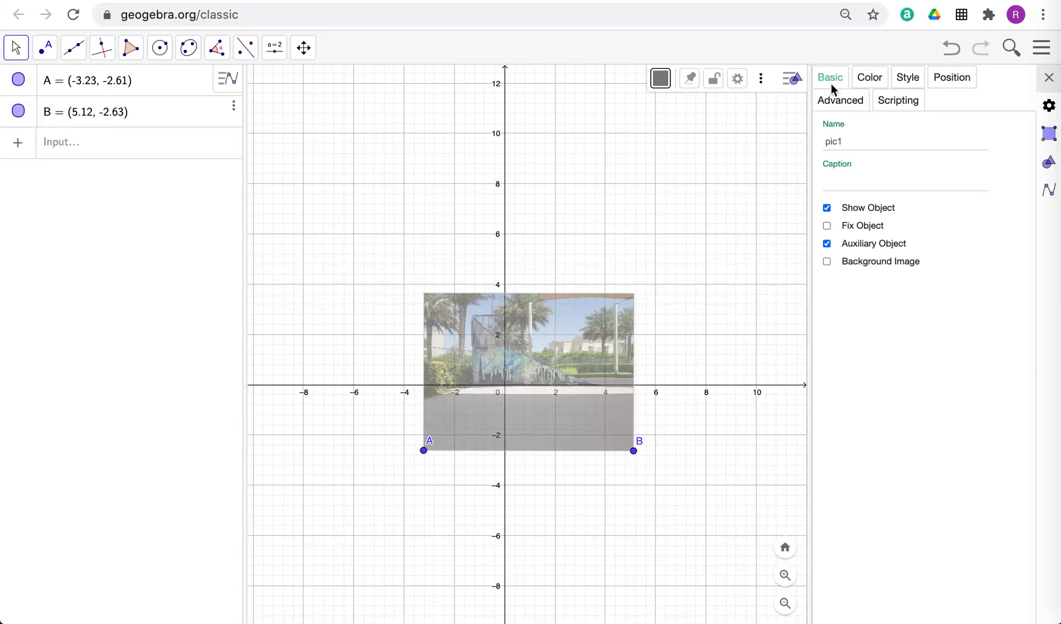
click(827, 262)
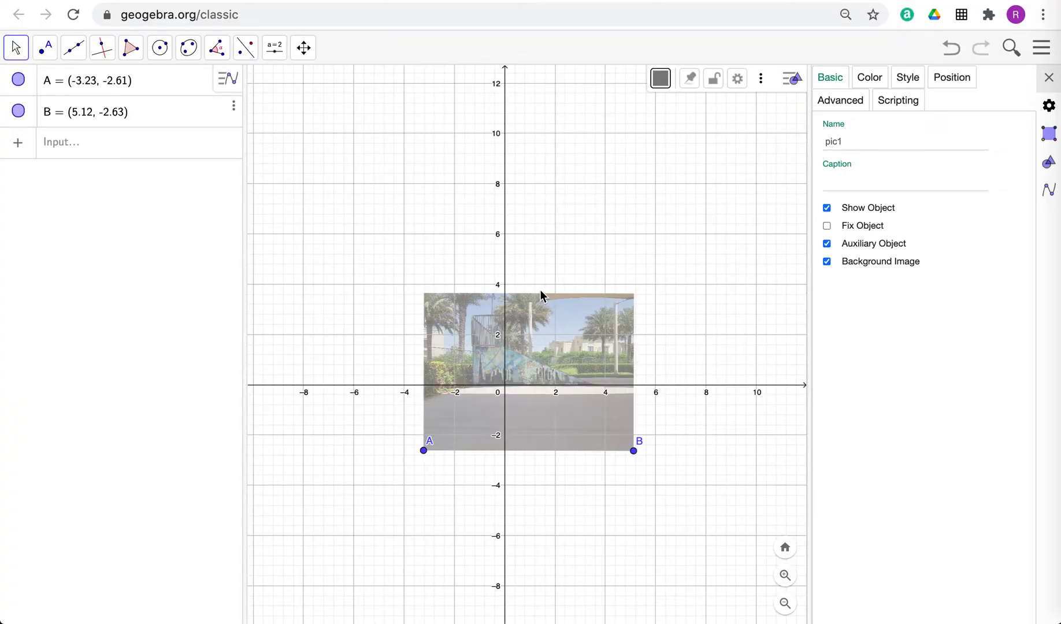
drag(545, 359, 484, 305)
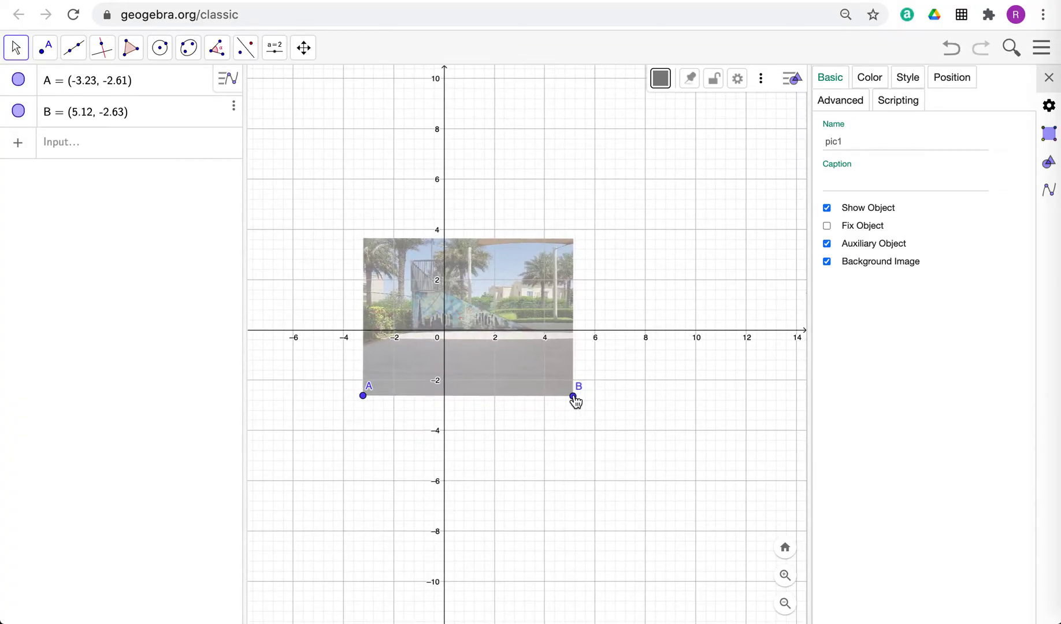
- Collapse the style bar, close the settings panel and centre the whole photo in view
click(621, 273)
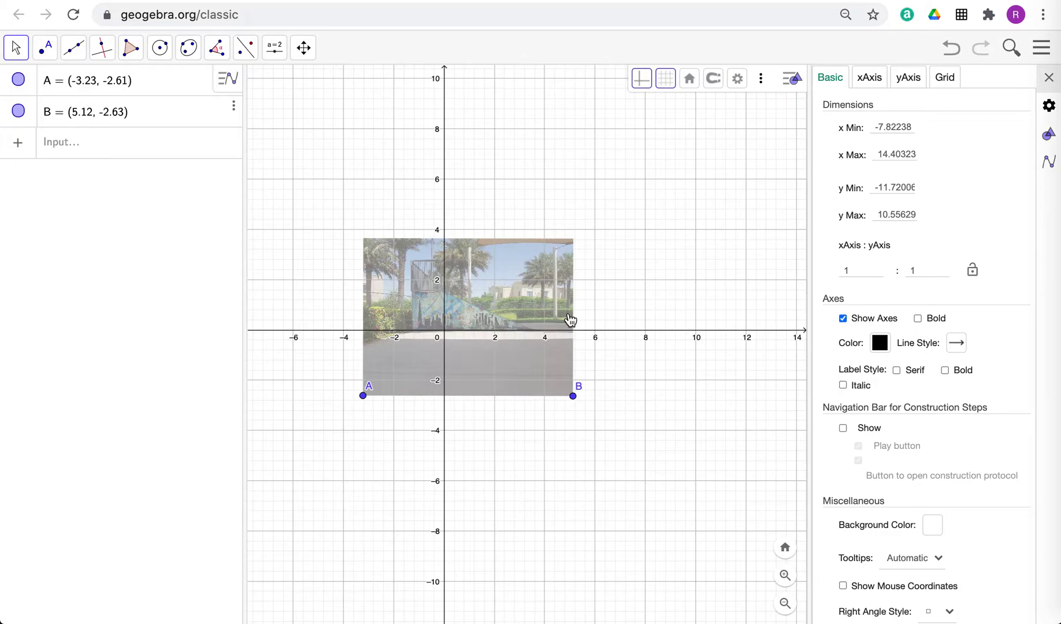
scroll(500, 317, up, 8)
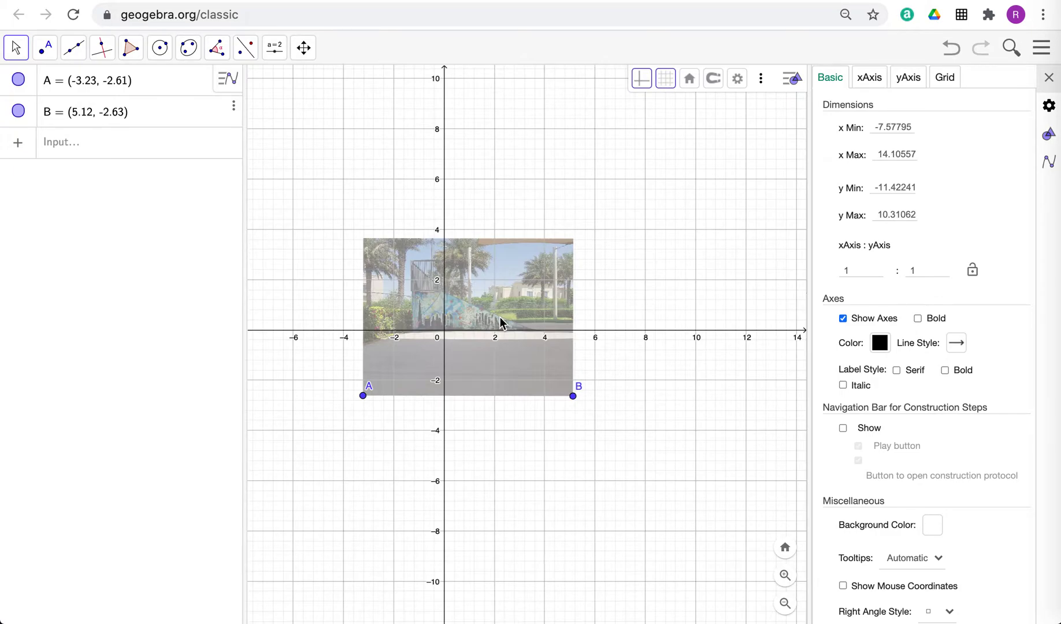
scroll(500, 323, up, 1)
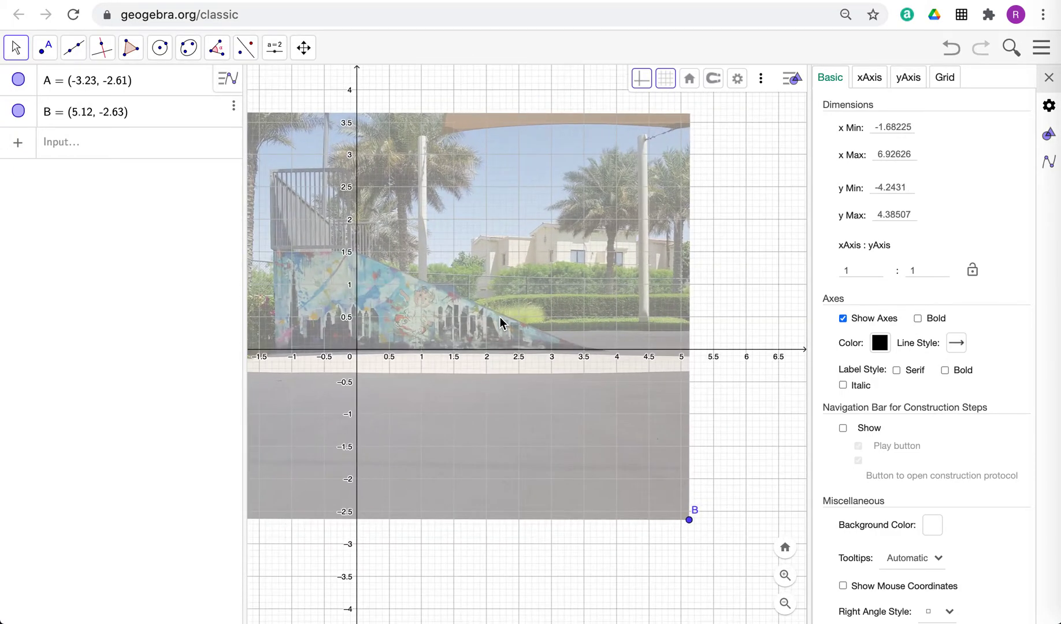
scroll(500, 322, down, 2)
scroll(500, 322, up, 2)
scroll(500, 322, down, 2)
scroll(500, 321, down, 5)
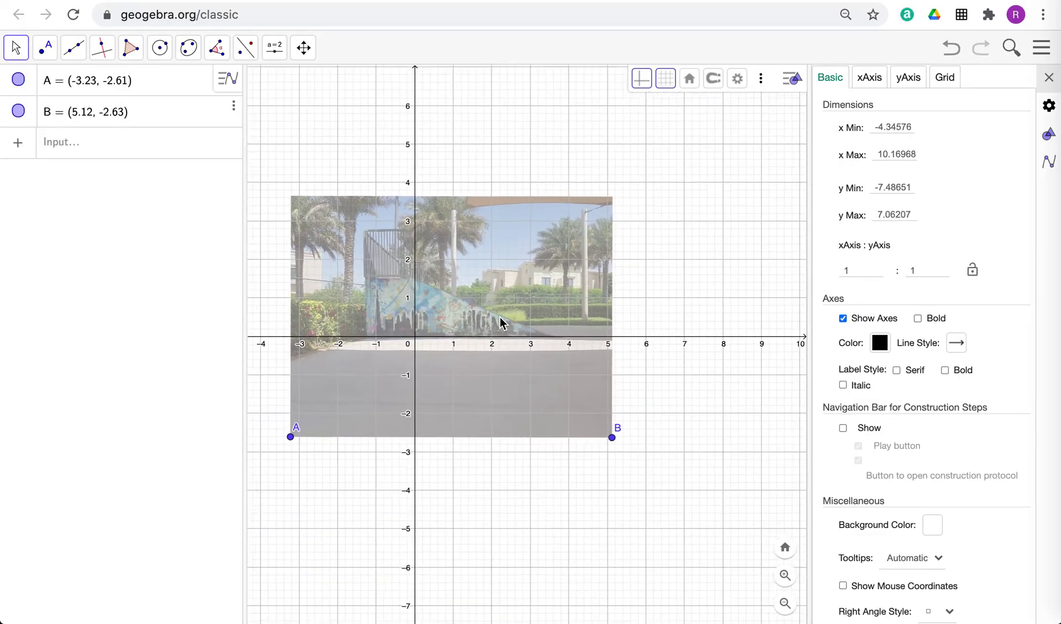
scroll(568, 193, up, 5)
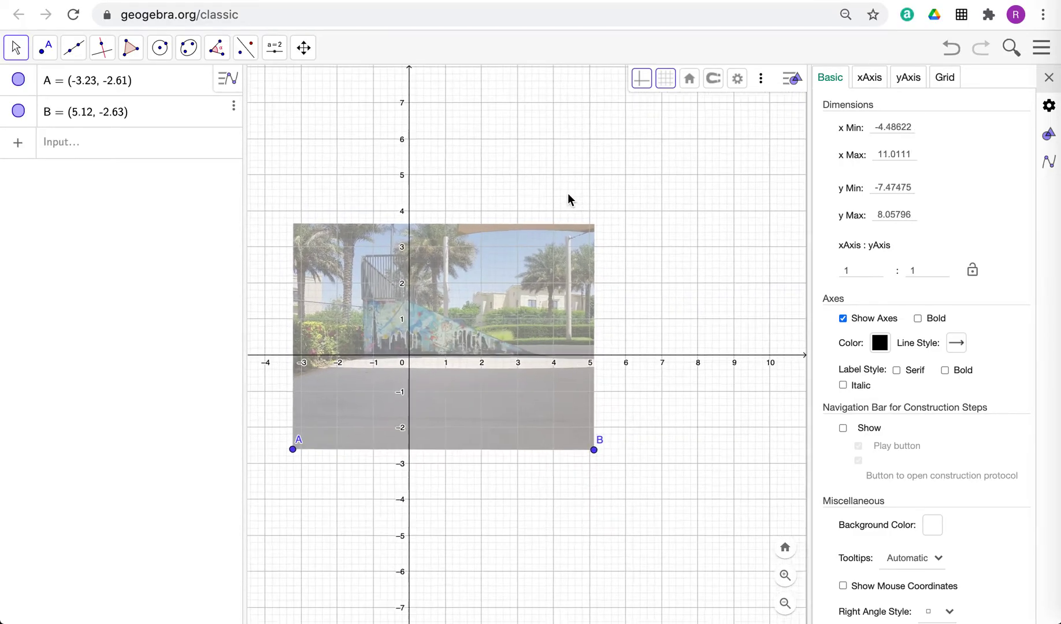
click(790, 79)
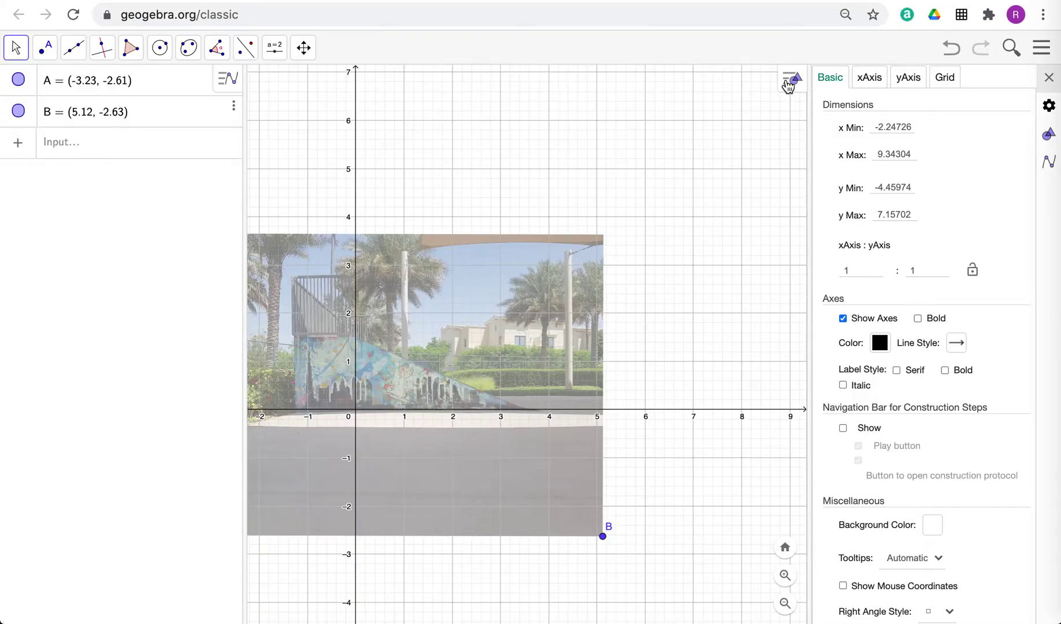
click(1049, 78)
drag(837, 223, 884, 173)
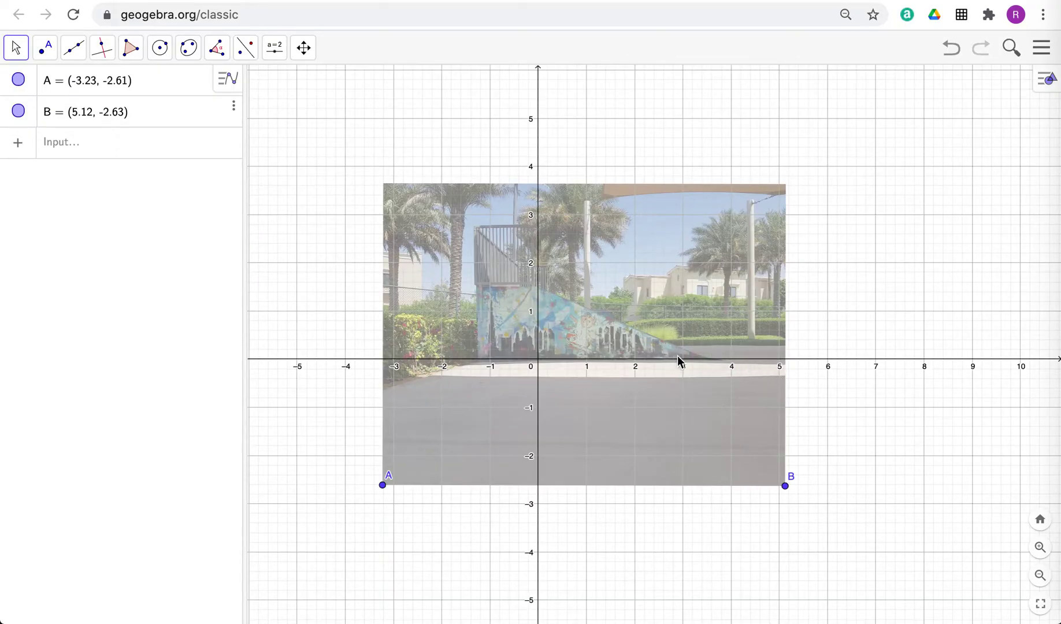
- Enter the line y = ax + b, creating sliders a and b
click(67, 151)
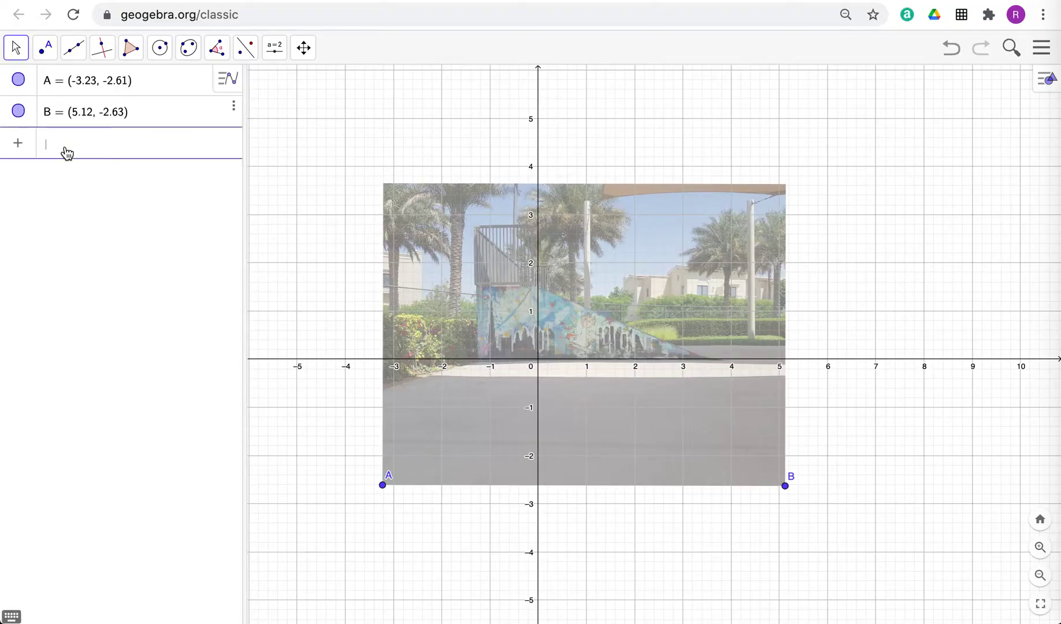
text(a)
text(y=a)
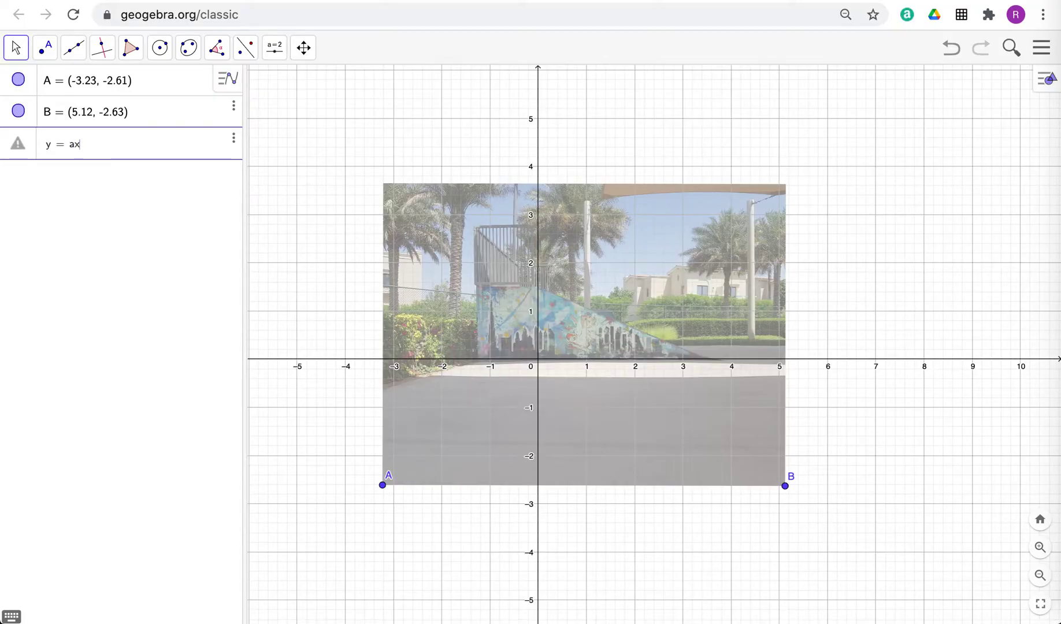
key(Return)
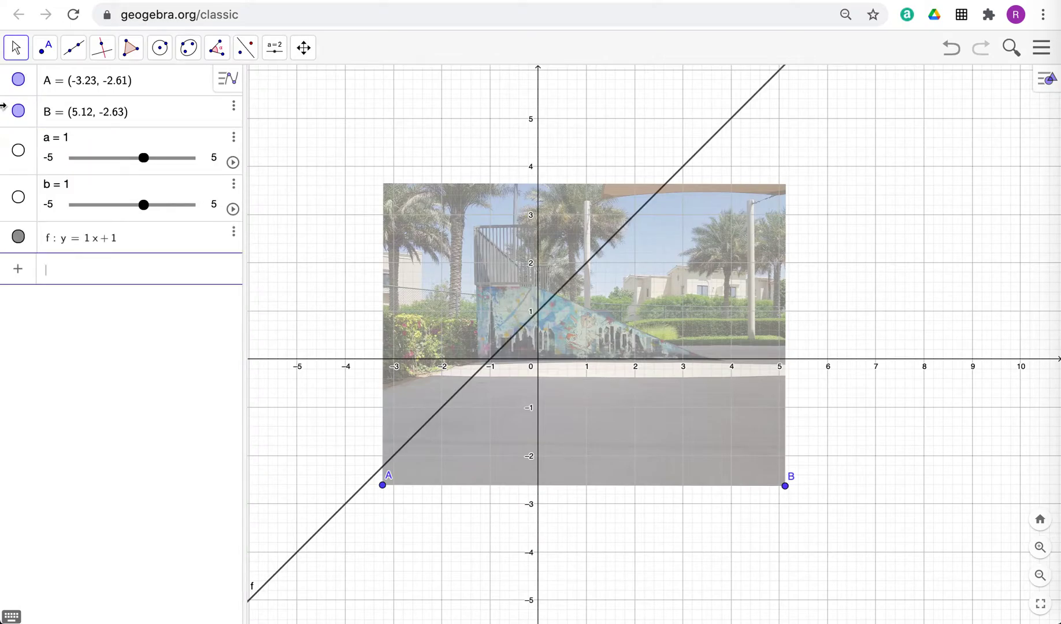
- Set slider a to -0.4 and b to 1.4, then zoom onto the ramp
mouse_move(144, 158)
mouse_down()
mouse_move(122, 160)
mouse_move(142, 163)
mouse_move(128, 168)
mouse_up()
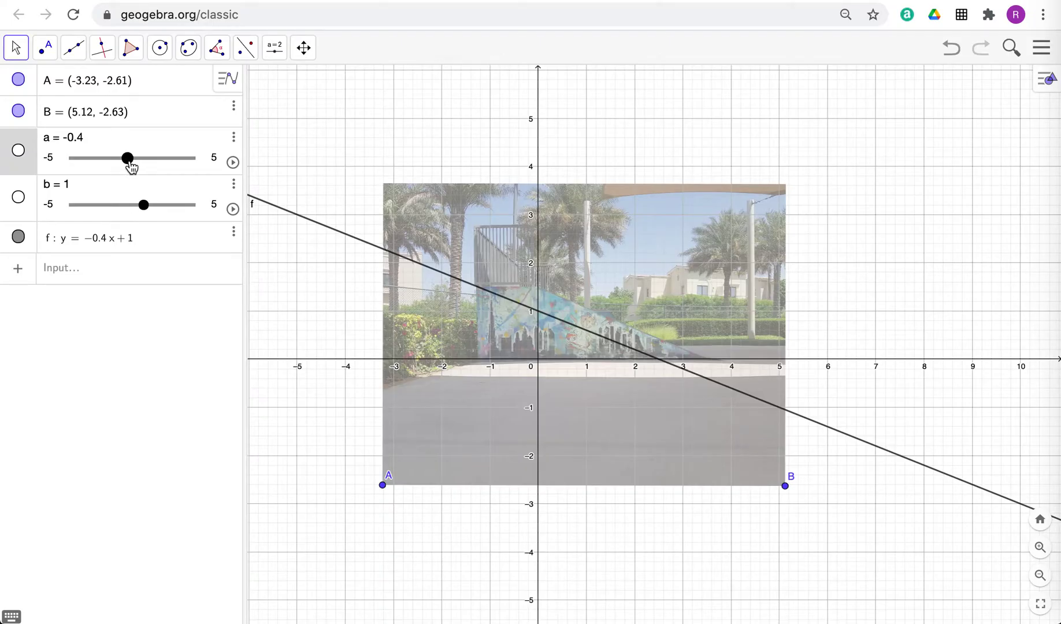
drag(130, 162, 130, 164)
drag(145, 206, 149, 209)
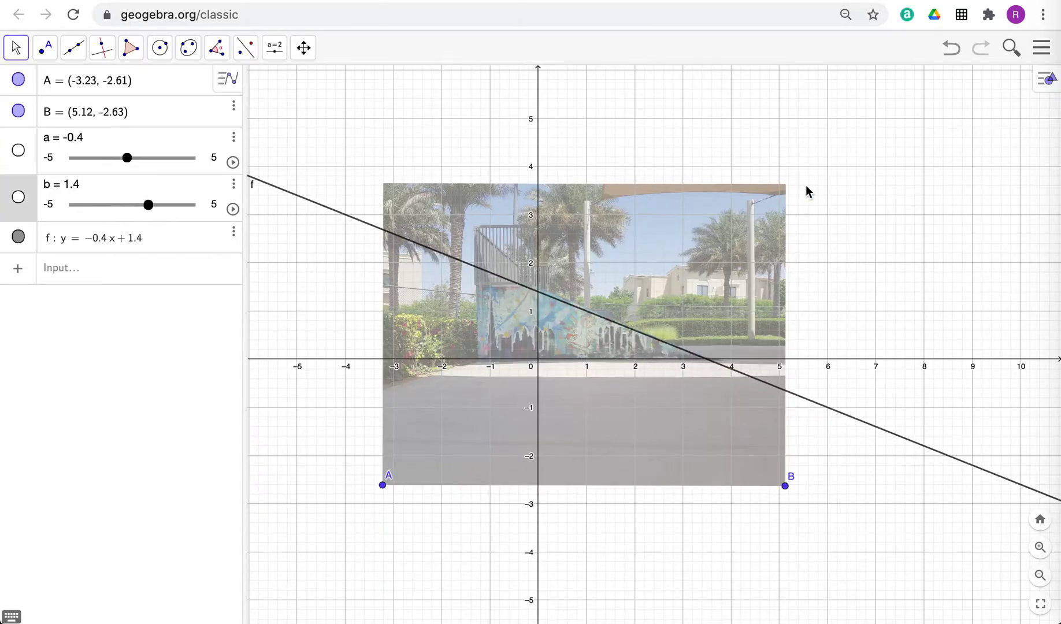
scroll(808, 191, up, 5)
scroll(807, 191, up, 2)
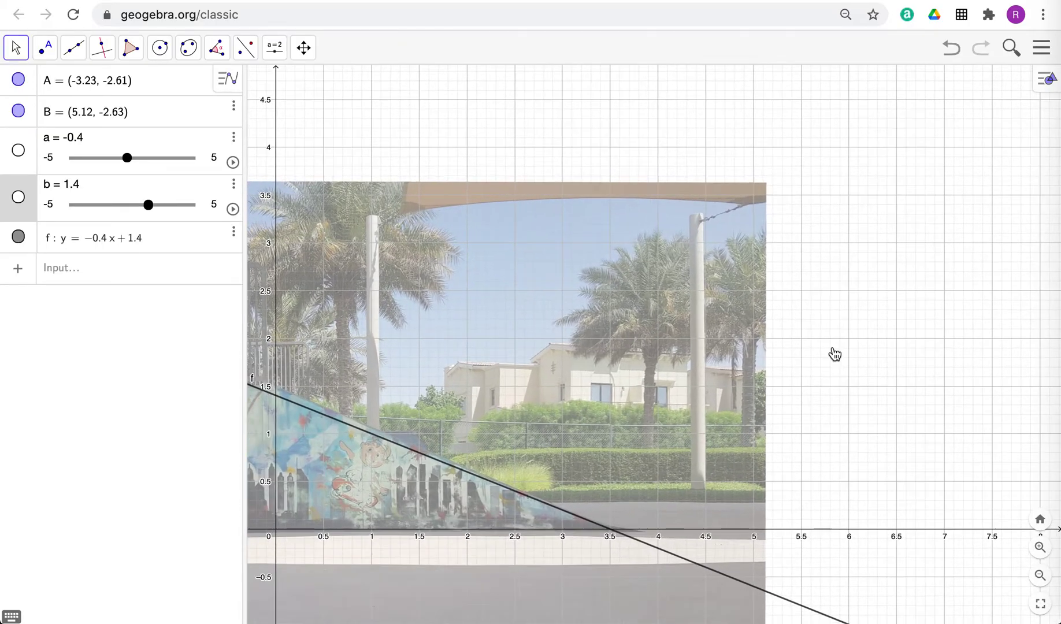
drag(834, 355, 933, 226)
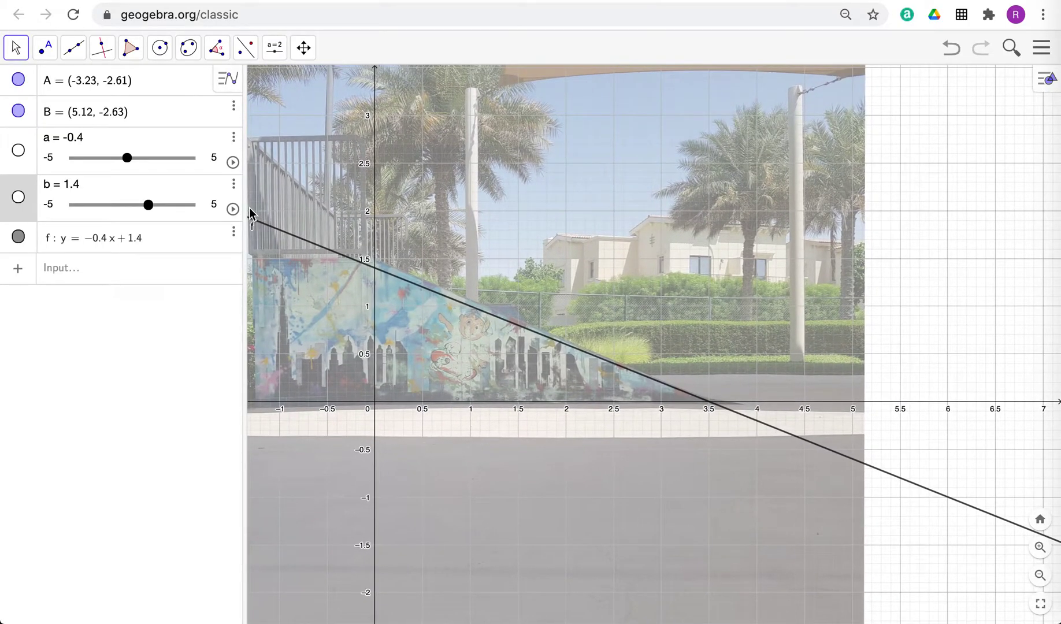
- Edit the step value in slider a's range settings
click(213, 163)
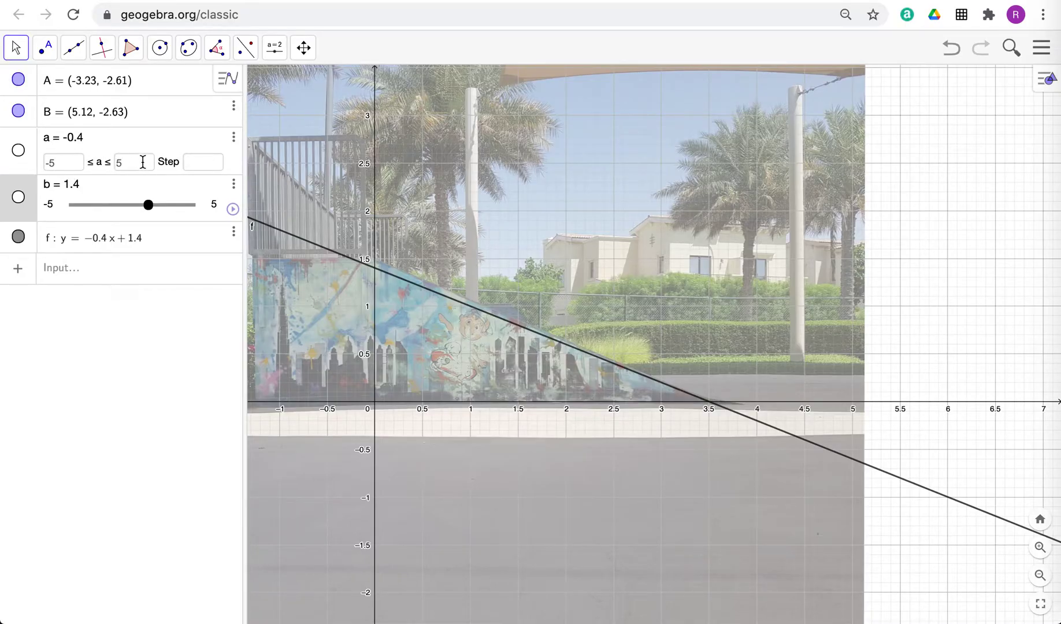
click(214, 164)
key(Return)
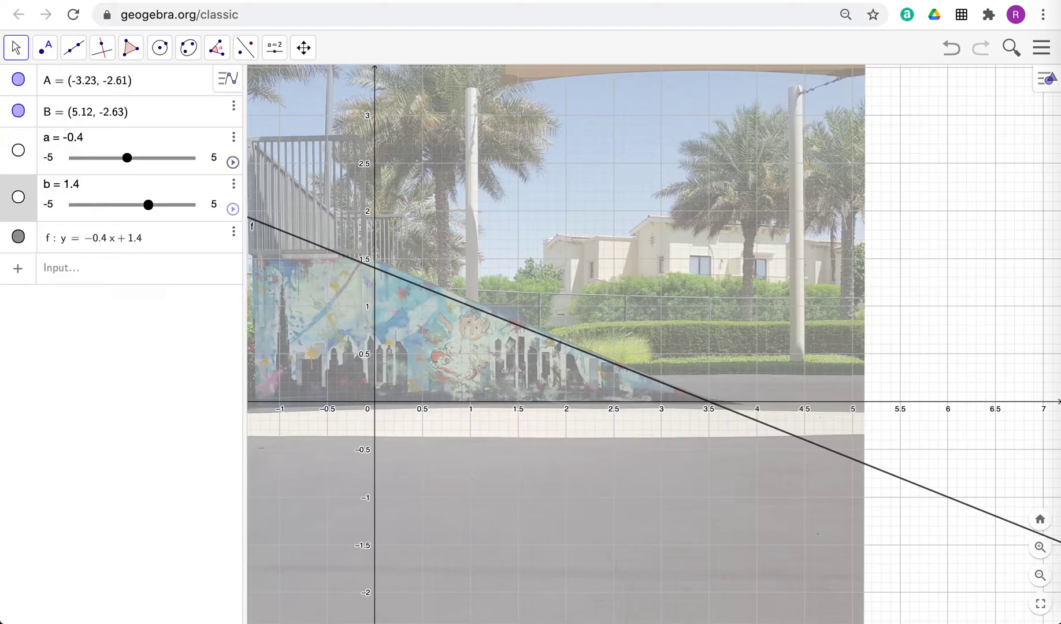
- Animate slope a and pause it at -0.45, making f: y = -0.45x + 1.4
click(233, 164)
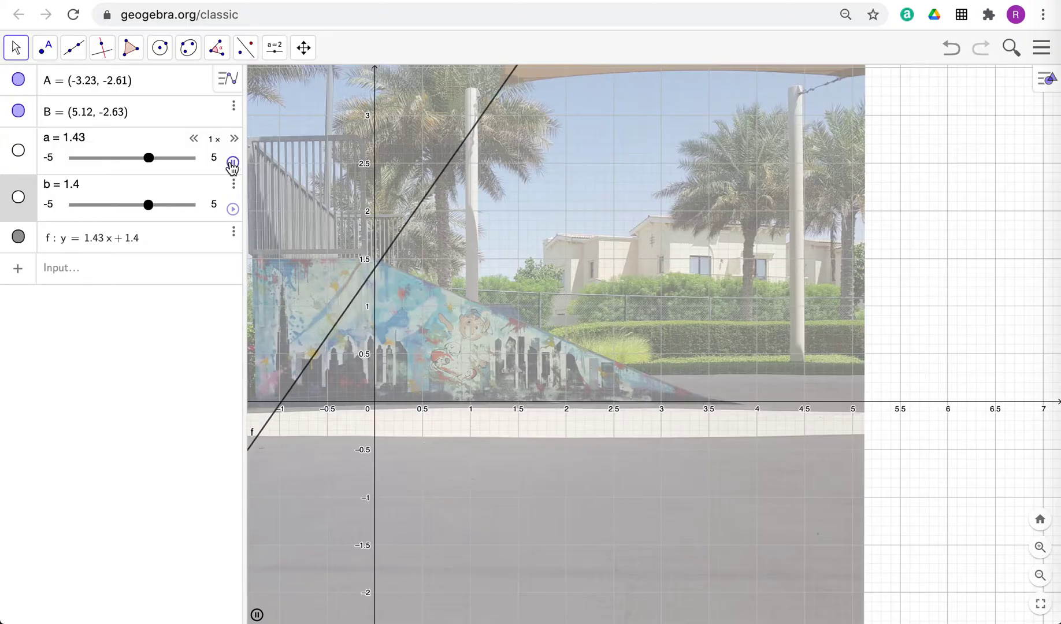
click(97, 157)
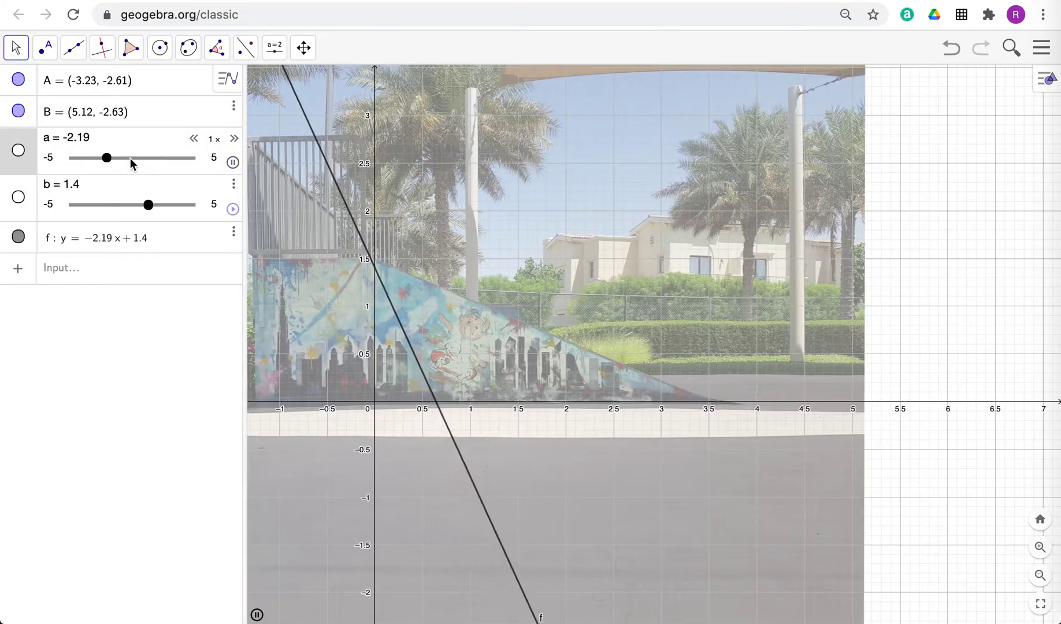
click(233, 163)
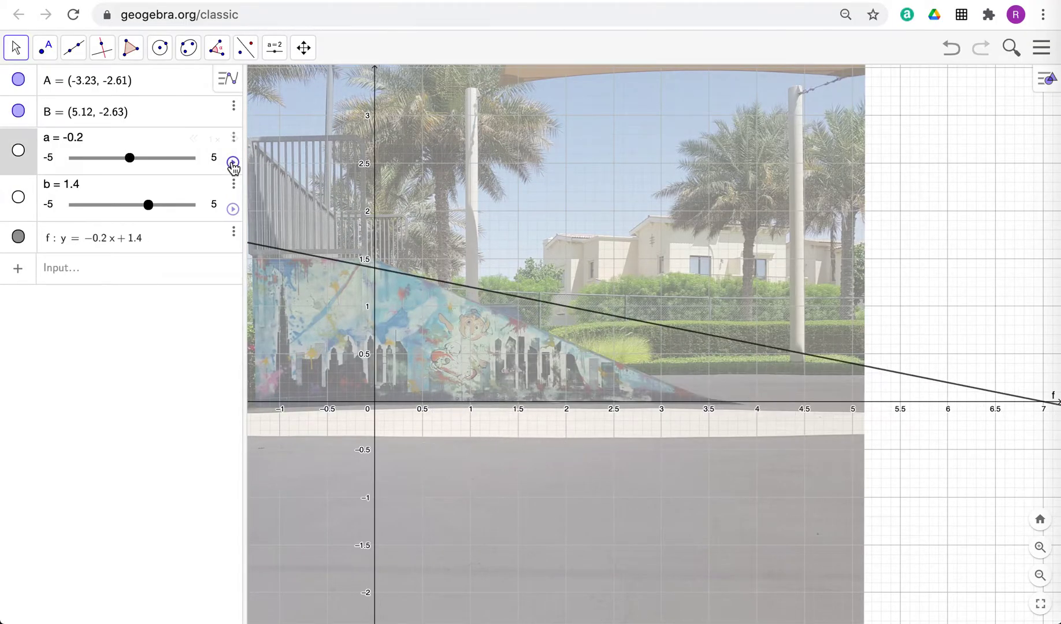
- Set intercept b to 1.5 and slope a to -0.42, giving f: y = -0.42x + 1.5
drag(125, 158, 128, 167)
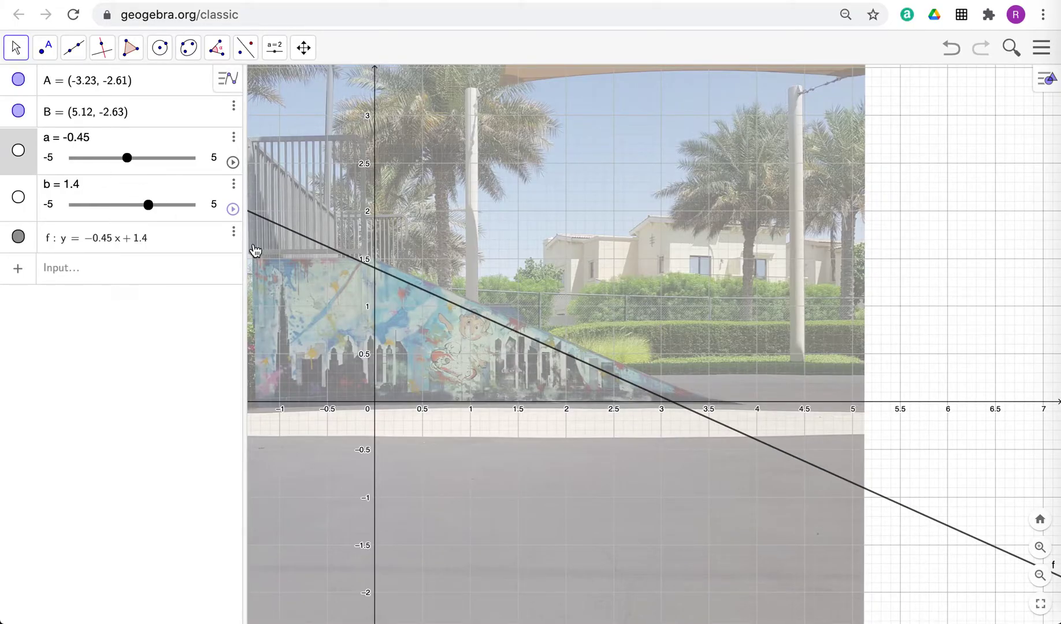
scroll(400, 303, up, 3)
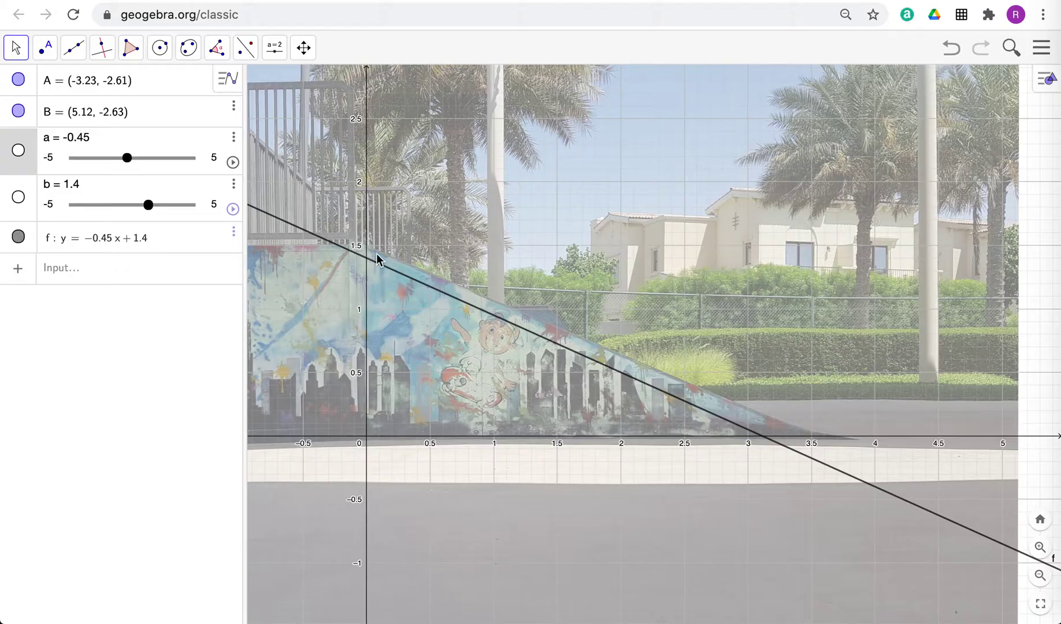
click(81, 187)
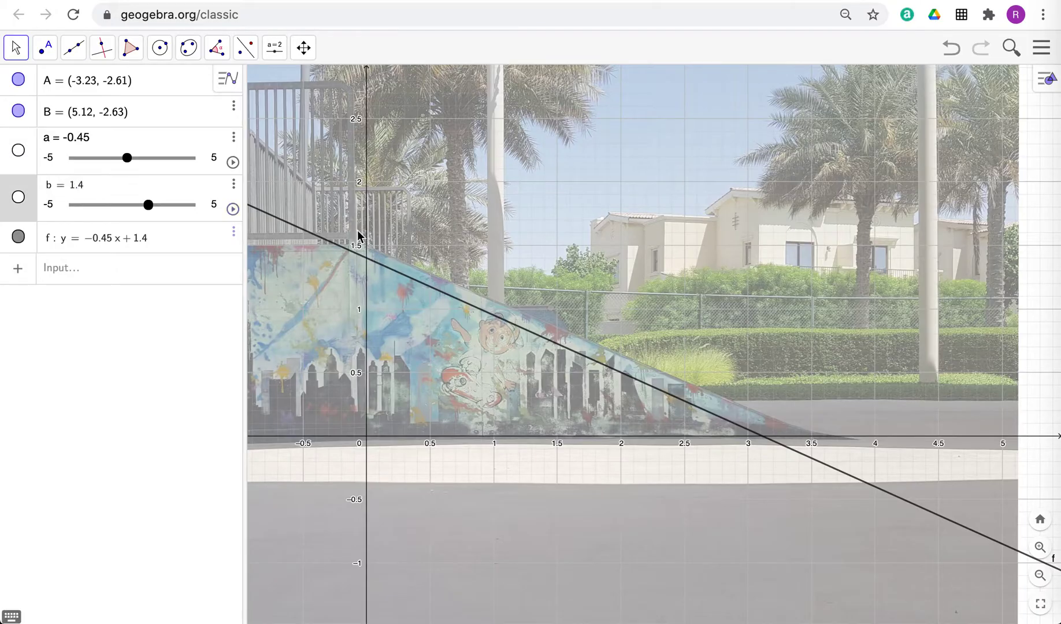
key(BackSpace)
text(5)
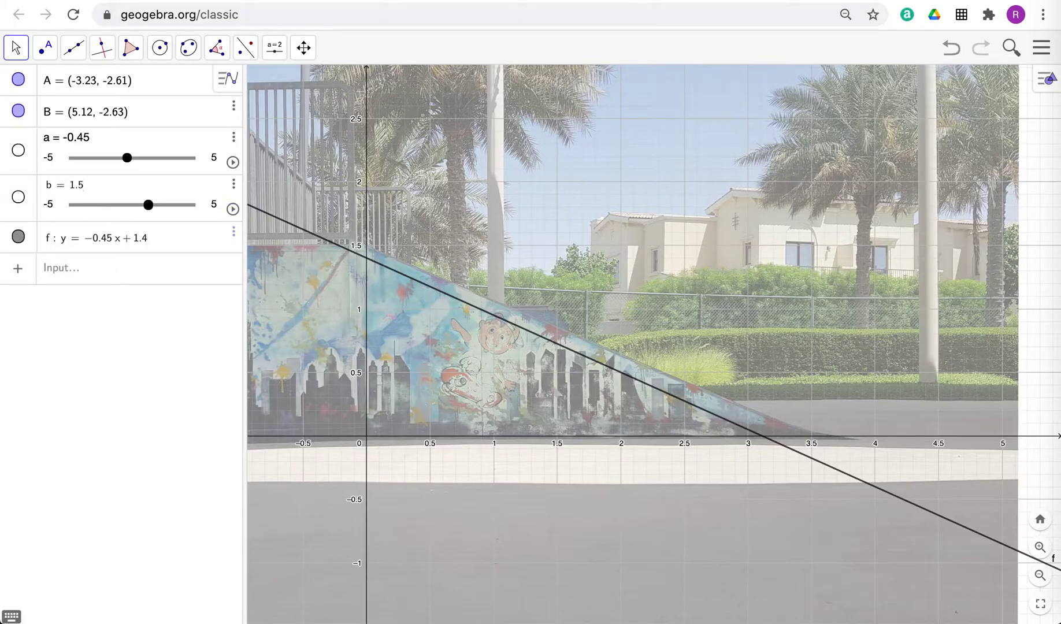
key(Return)
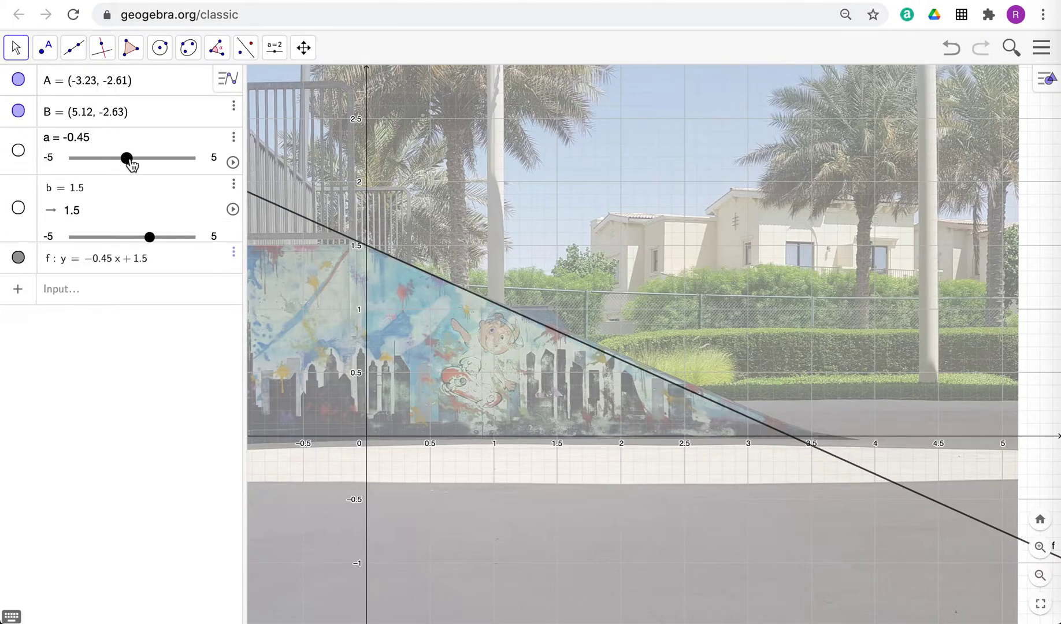
drag(129, 162, 129, 168)
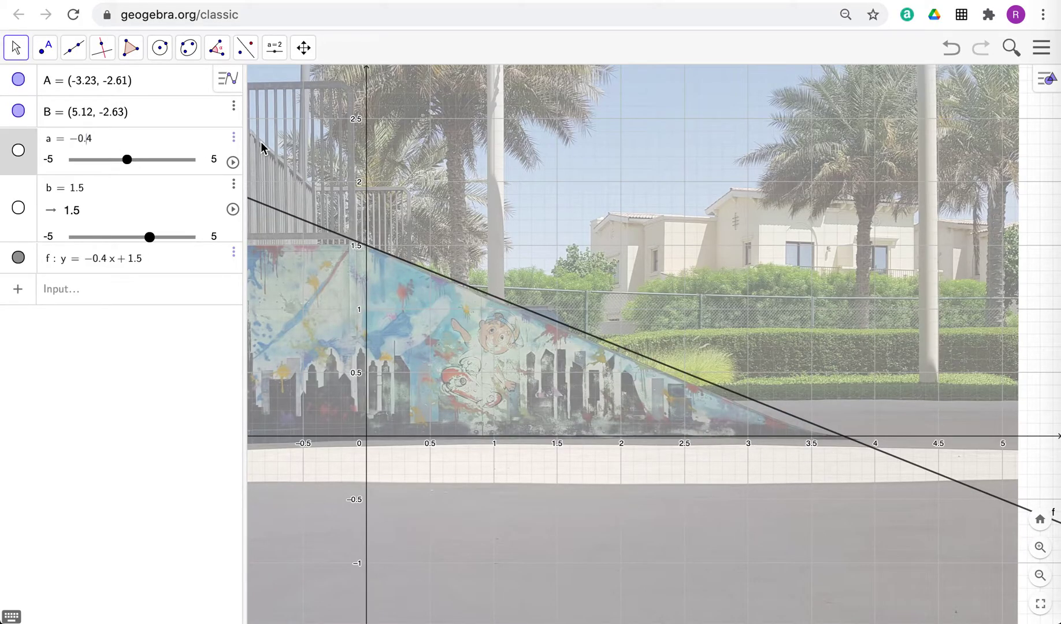
key(Left)
key(Left)
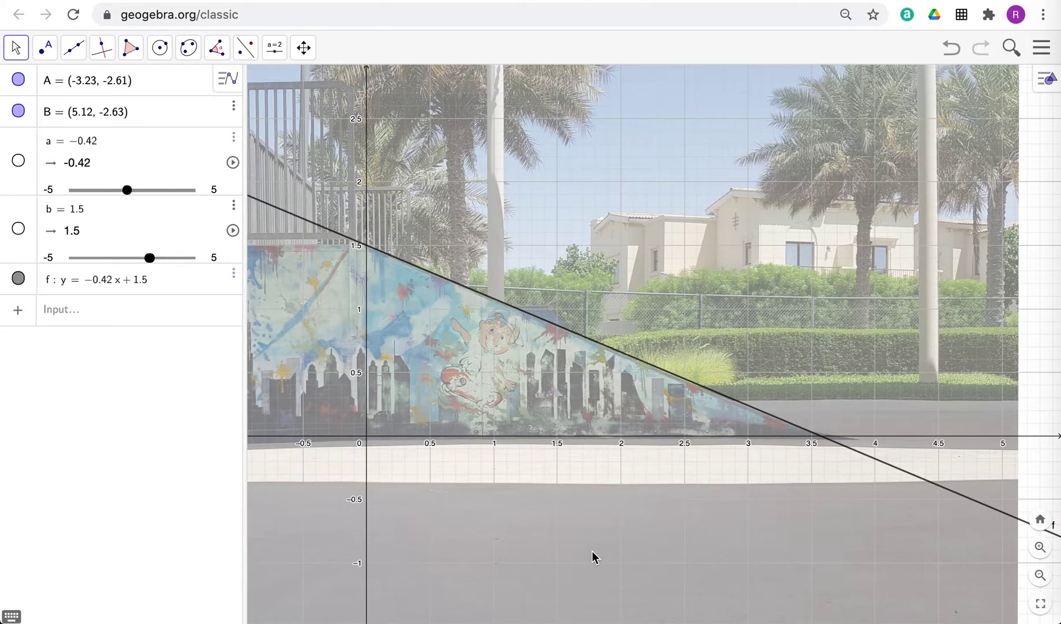
scroll(593, 558, down, 5)
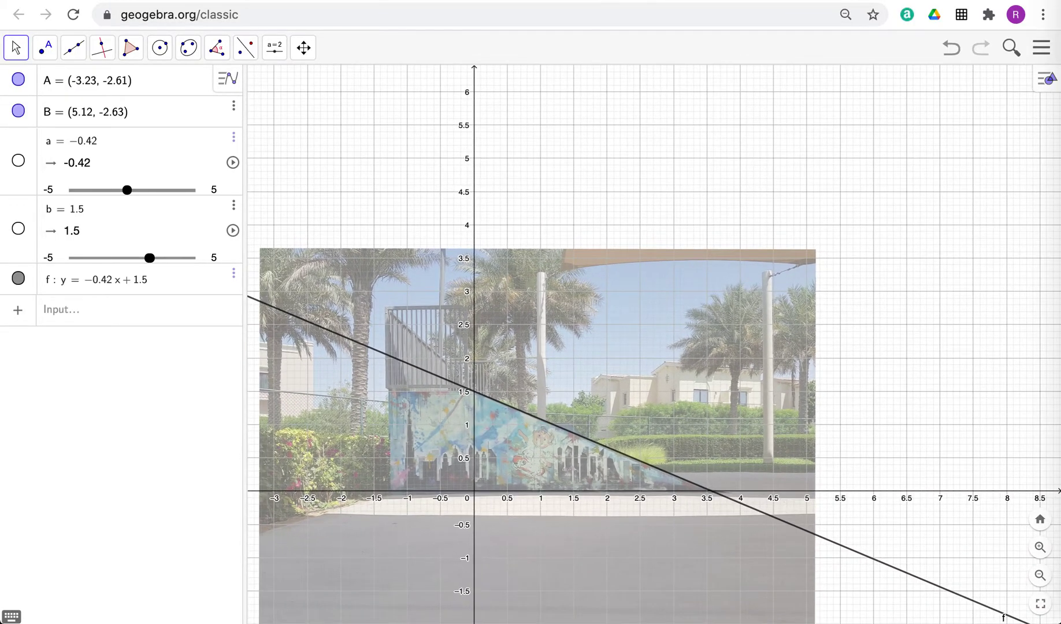
drag(597, 179, 631, 59)
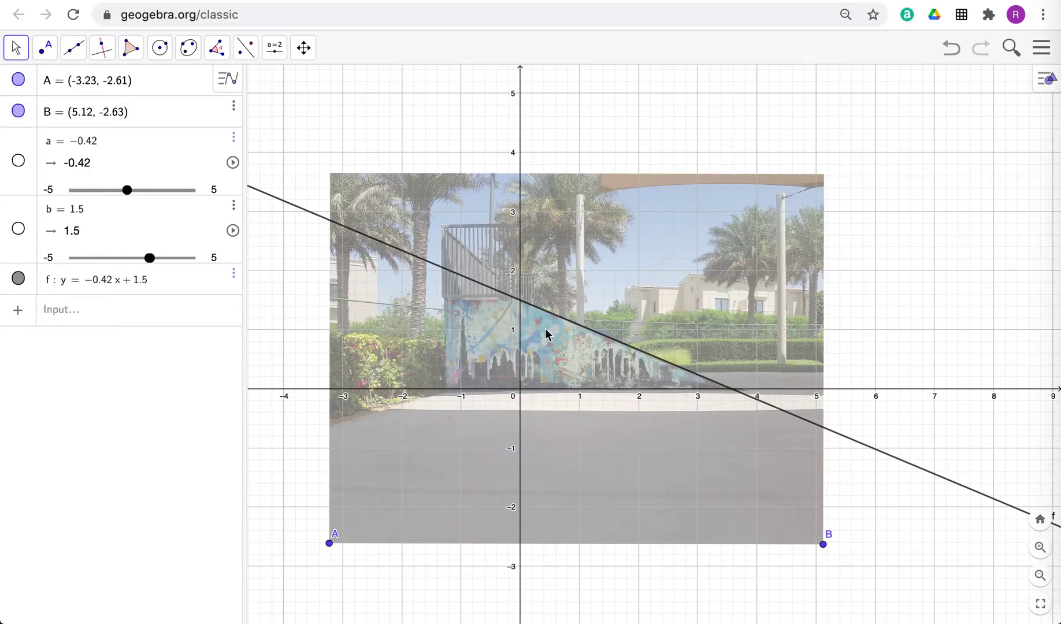
scroll(736, 153, up, 3)
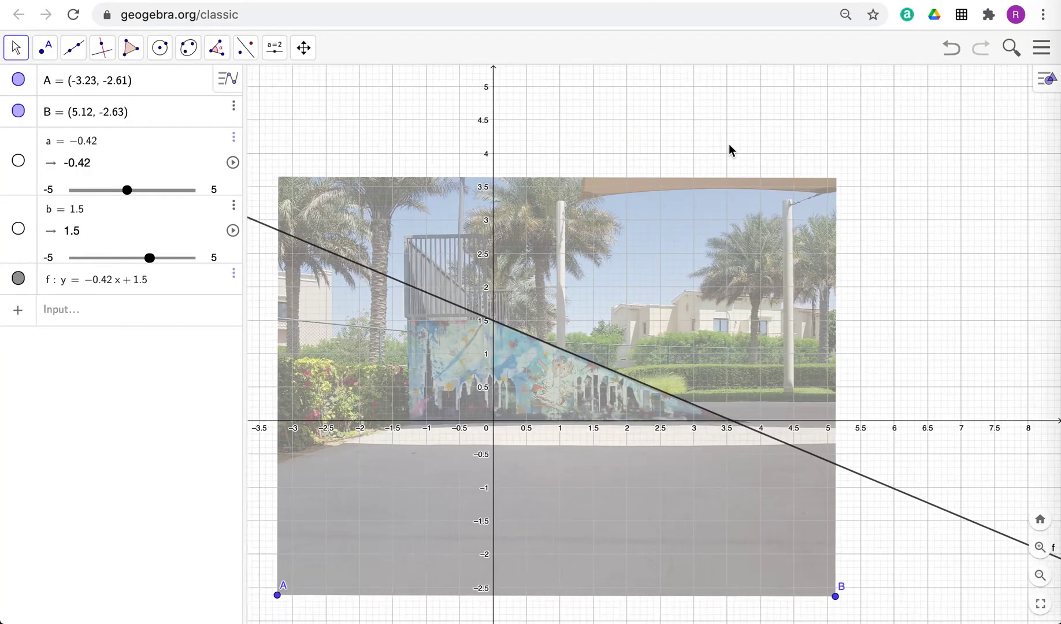
scroll(688, 364, up, 3)
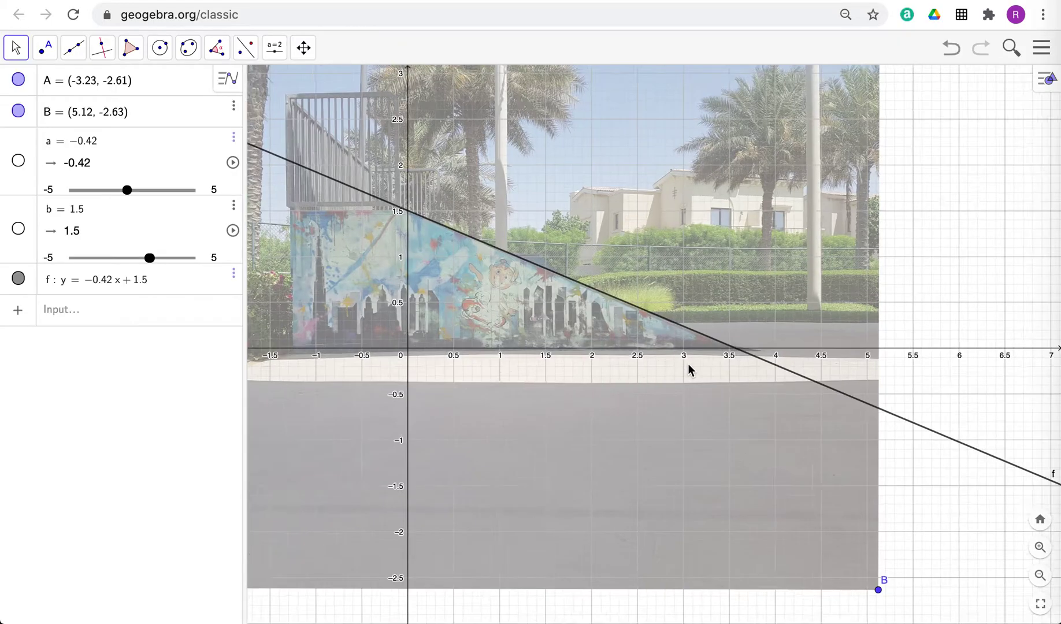
scroll(857, 243, up, 3)
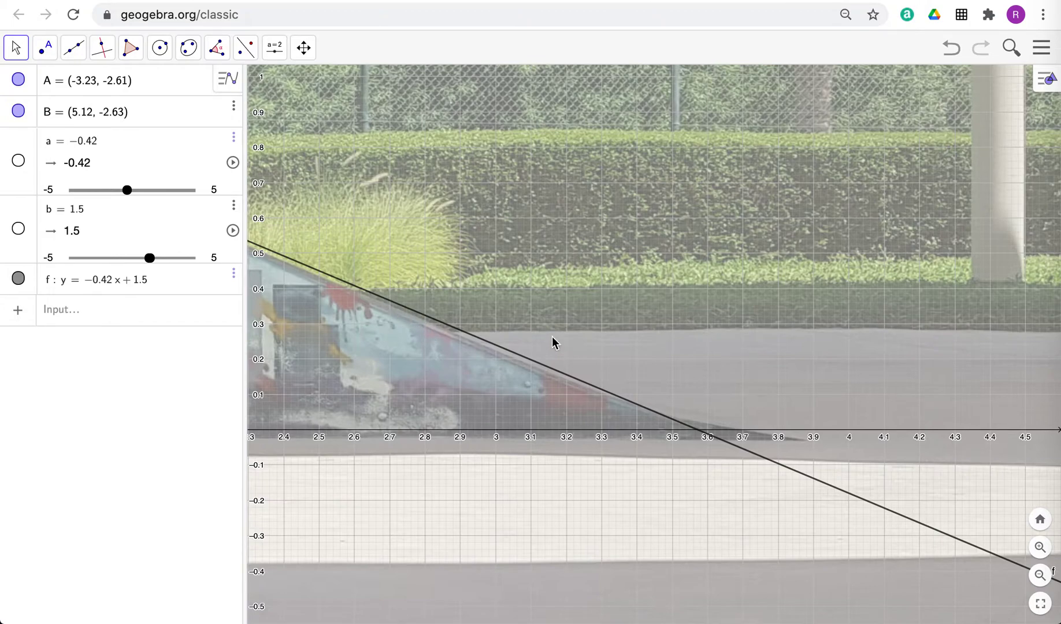
scroll(551, 342, up, 3)
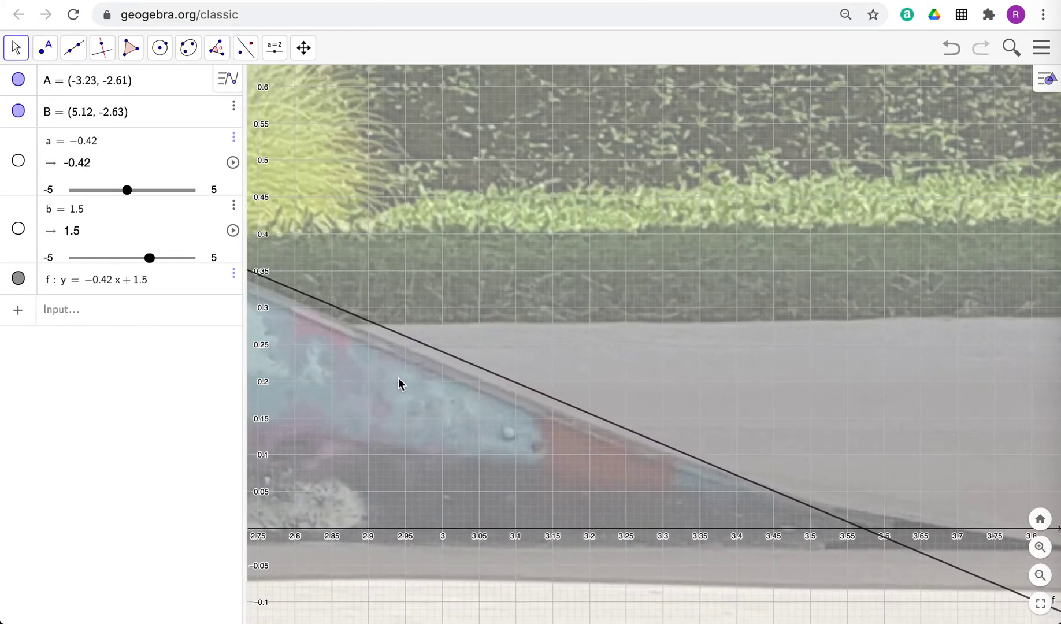
scroll(398, 383, up, 3)
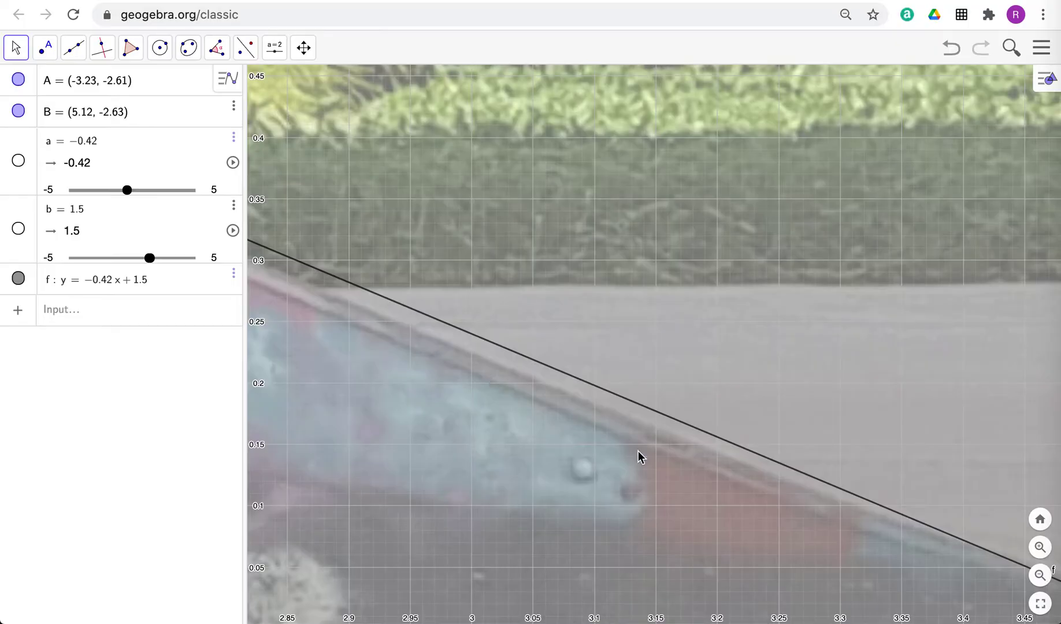
scroll(659, 469, down, 5)
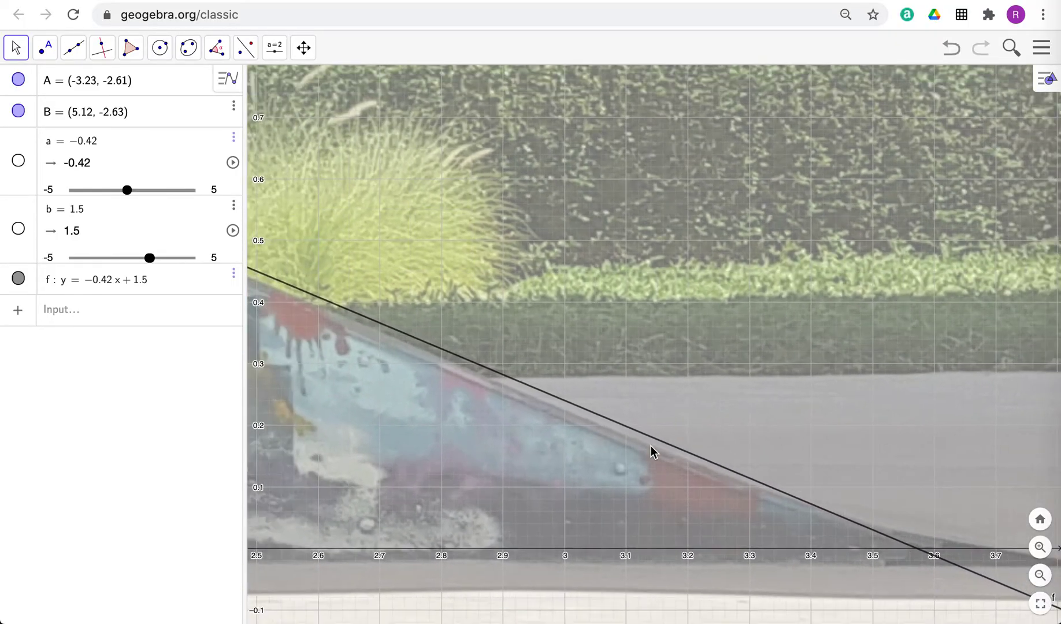
scroll(659, 469, down, 3)
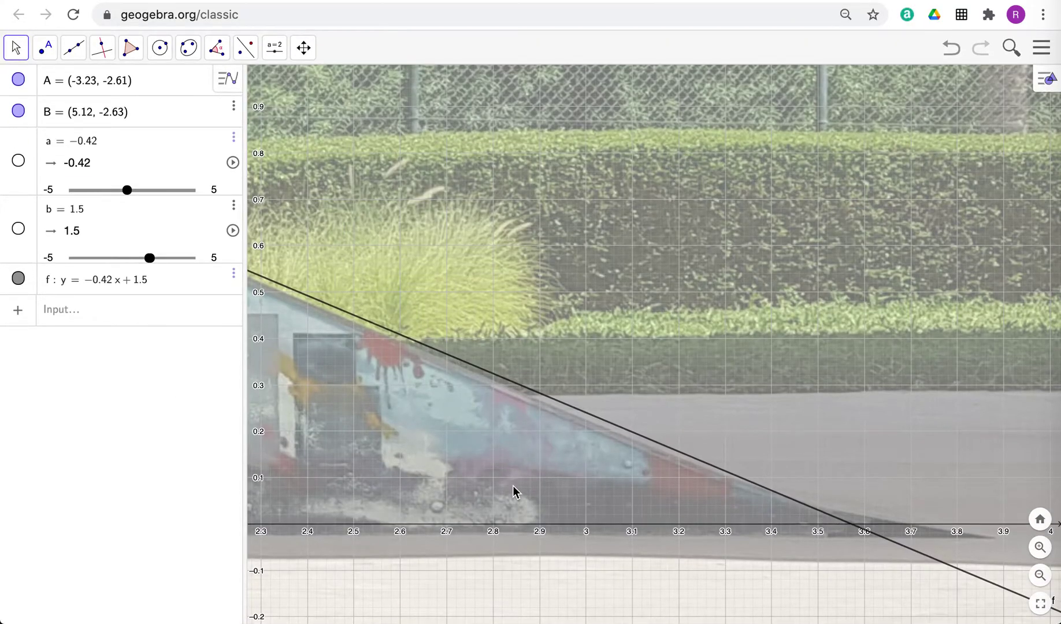
scroll(512, 486, down, 2)
scroll(512, 490, down, 3)
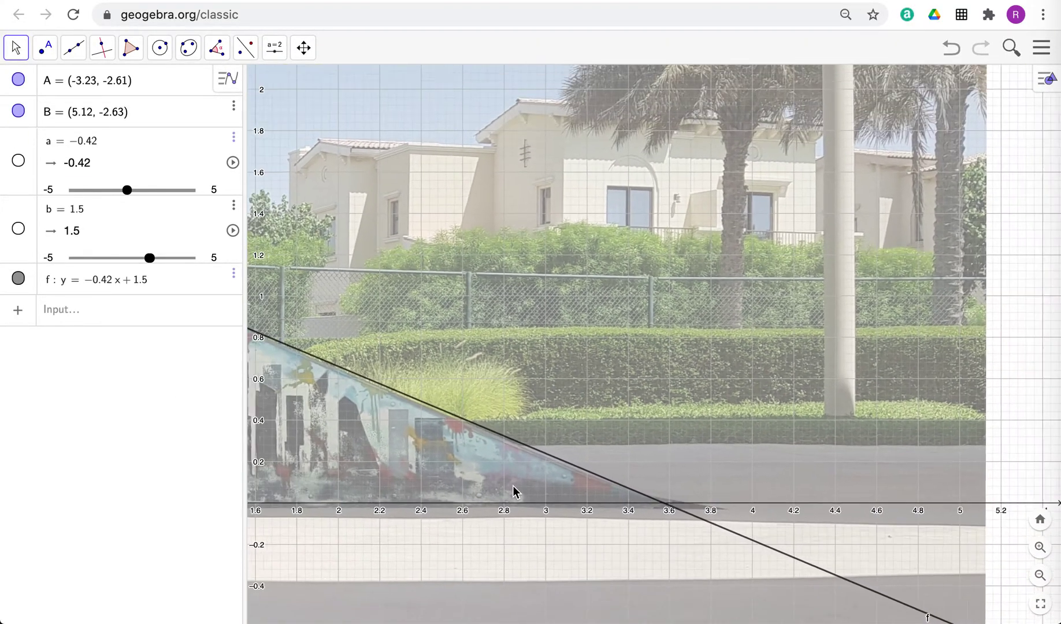
scroll(512, 491, down, 4)
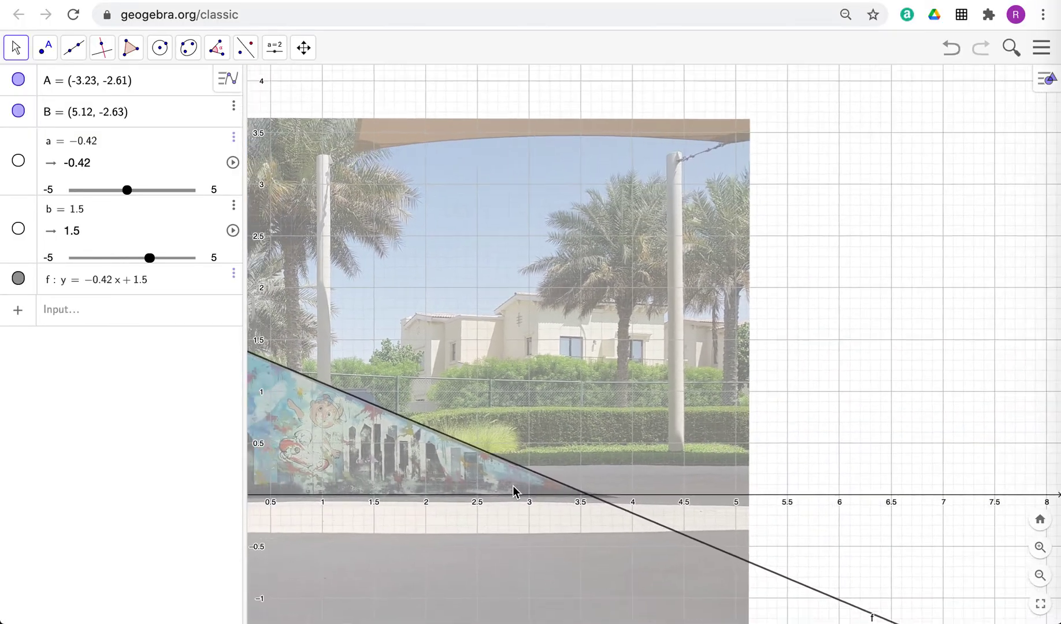
scroll(512, 491, down, 1)
- Enter Function(f, 0, 3.6) to create g(x), restricted to 0 ≤ x ≤ 3.6
click(120, 311)
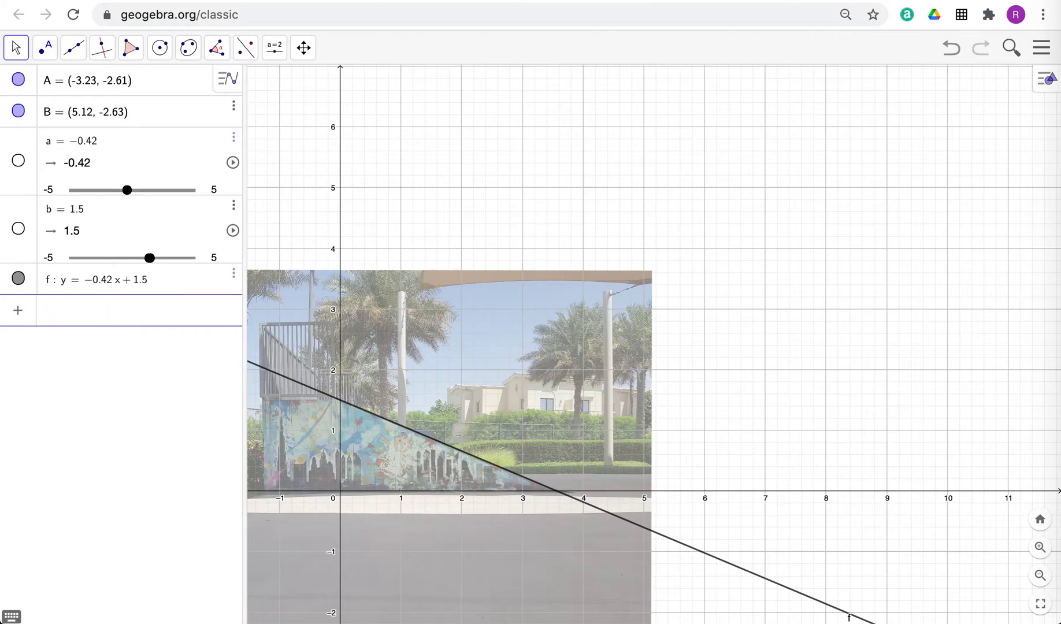
text(func)
key(Down)
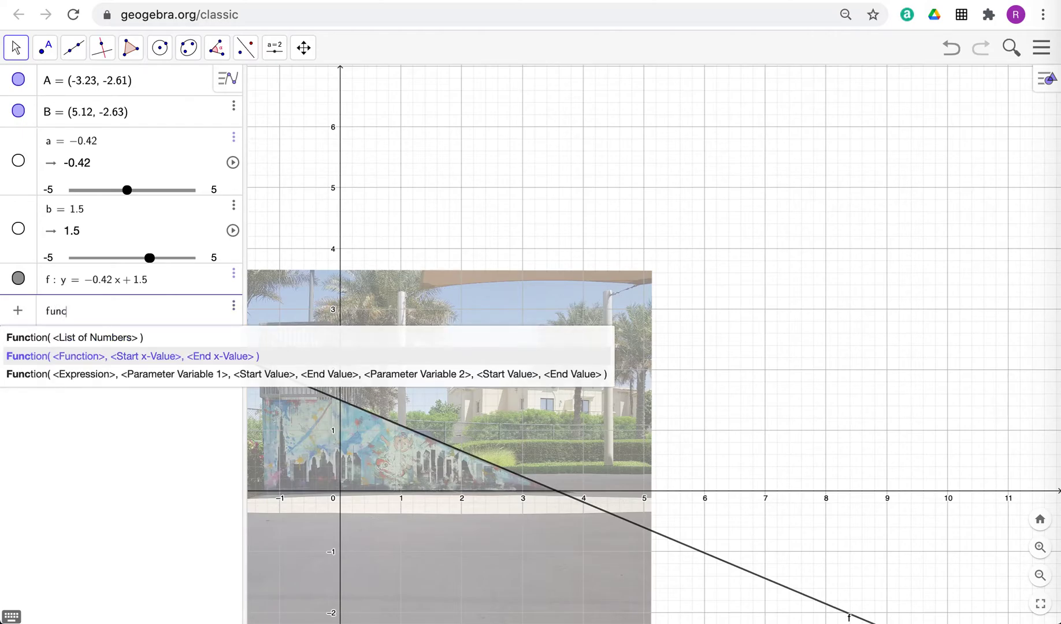
key(Return)
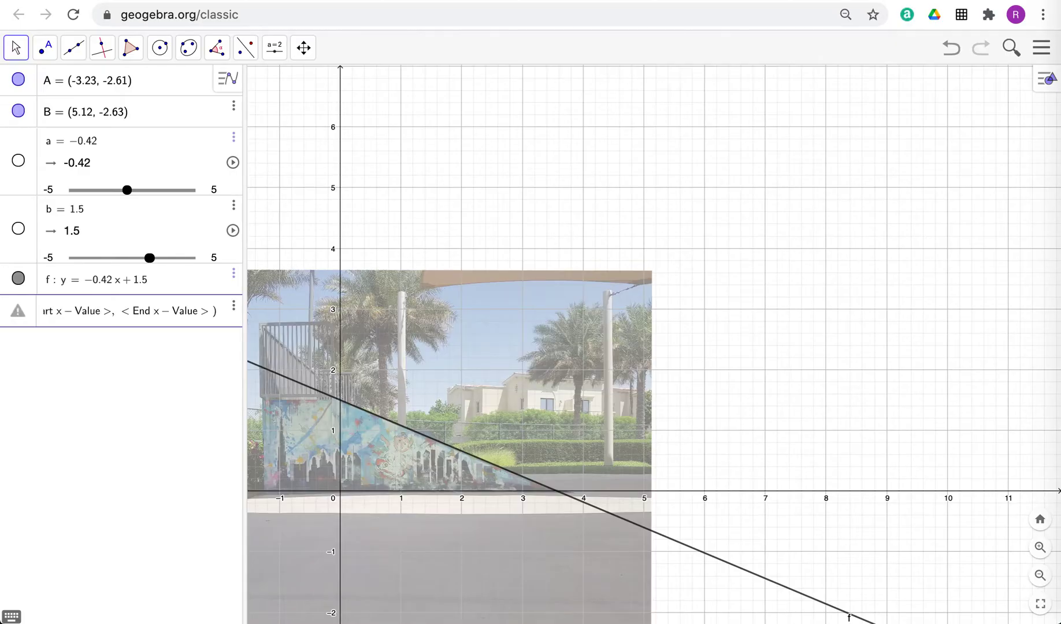
text(f)
key(Tab)
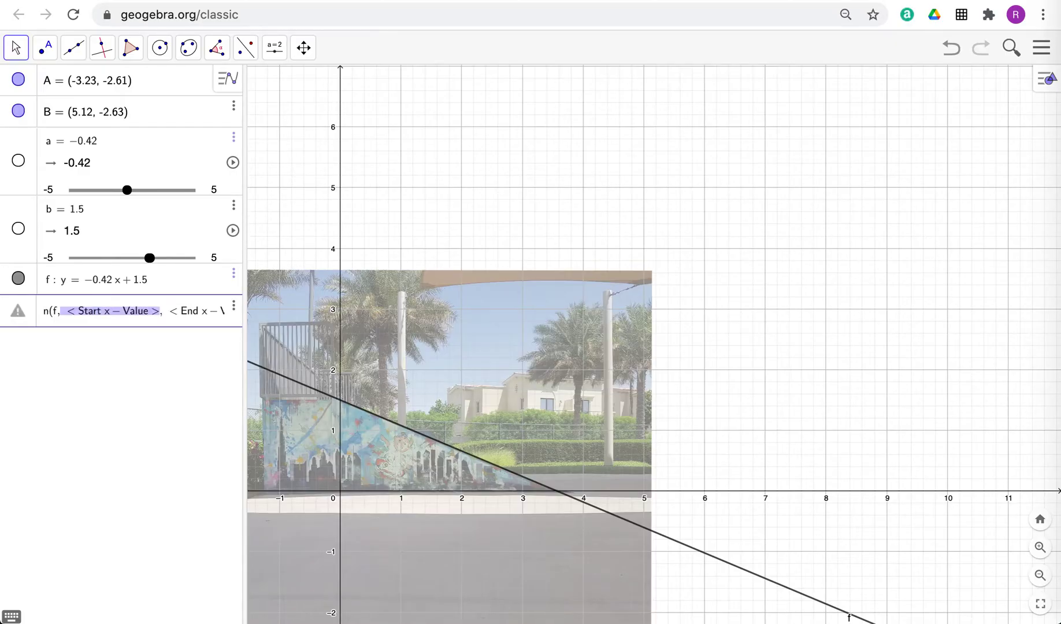
text(0,)
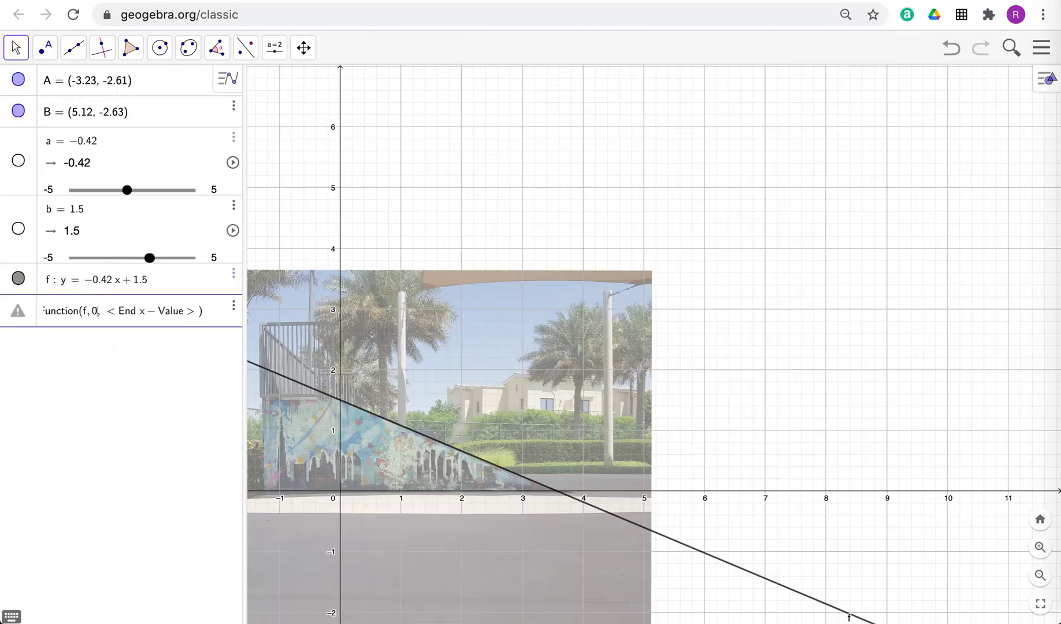
key(Tab)
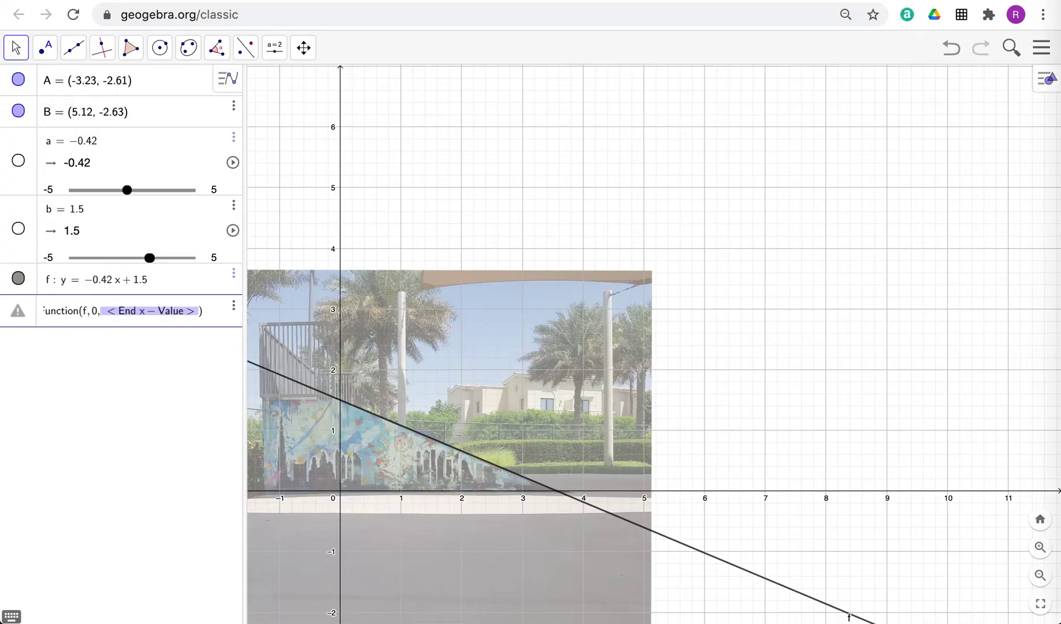
text(3)
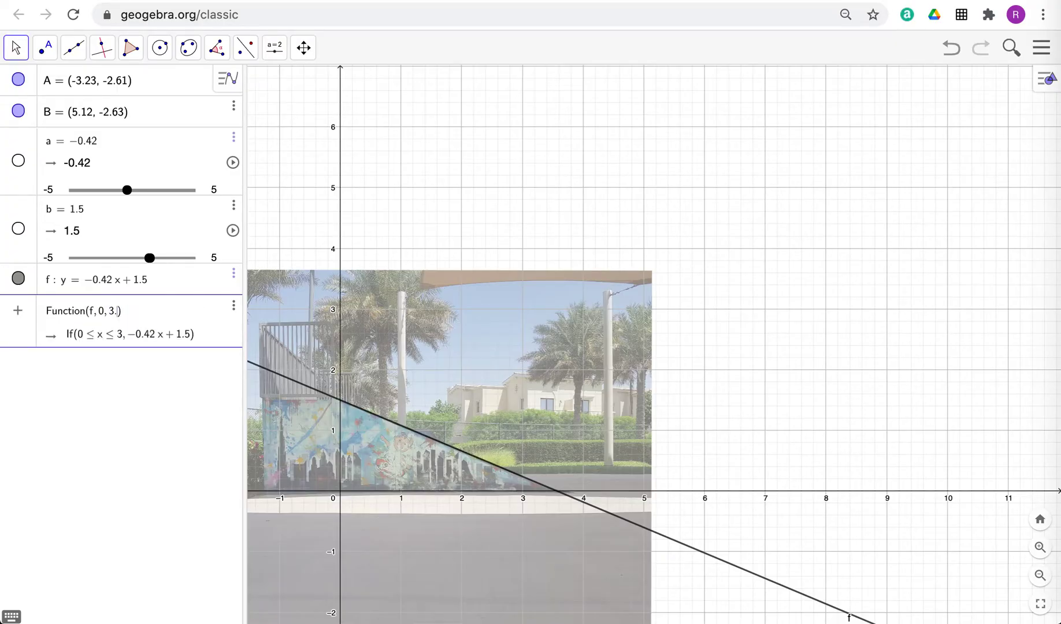
text(.6)
key(Return)
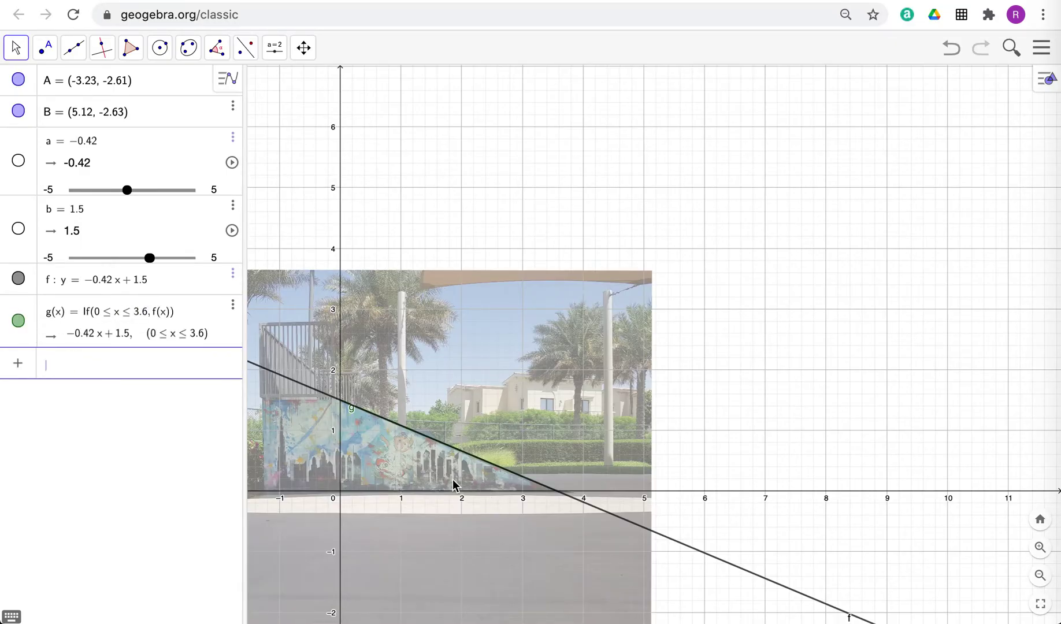
- Hide the full-length line f so only g shows along the ramp
scroll(444, 484, up, 3)
scroll(444, 484, up, 2)
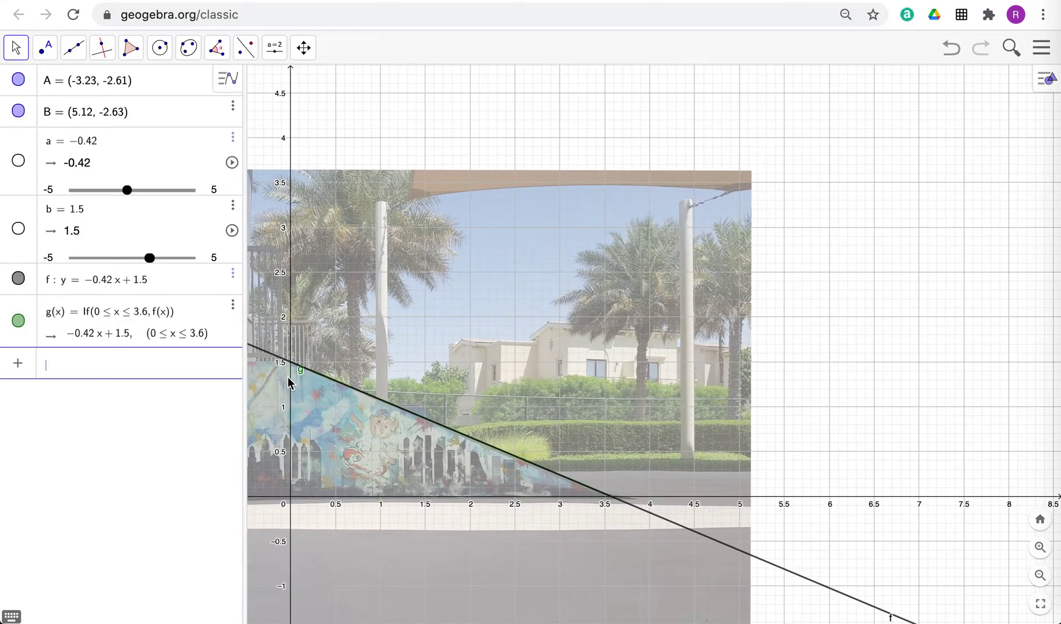
click(18, 279)
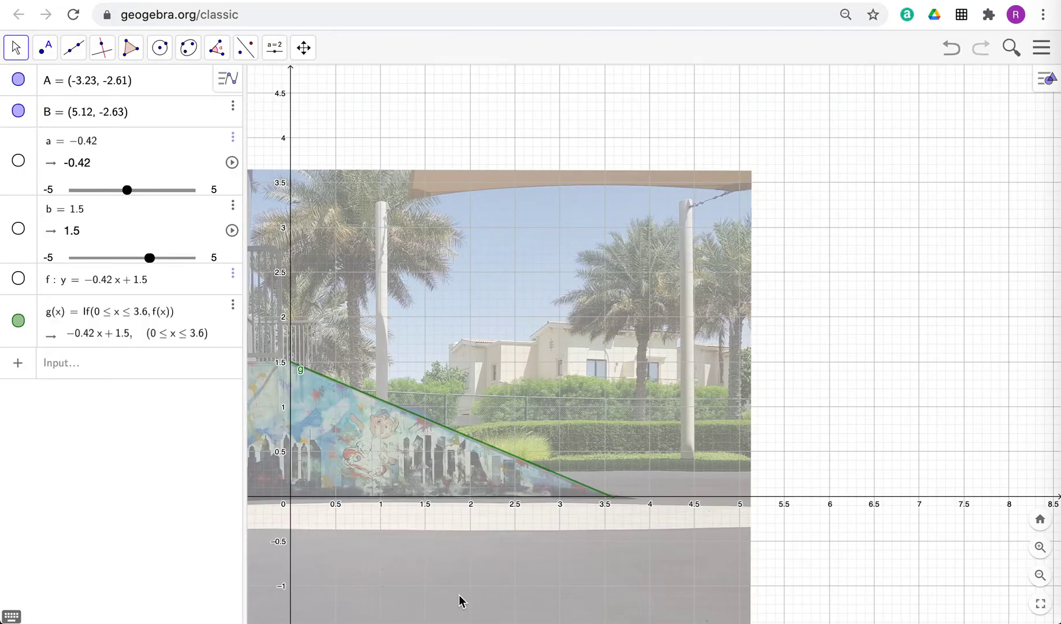
- Reset to the standard view and pan and zoom until the whole photo and point A show
scroll(459, 594, down, 5)
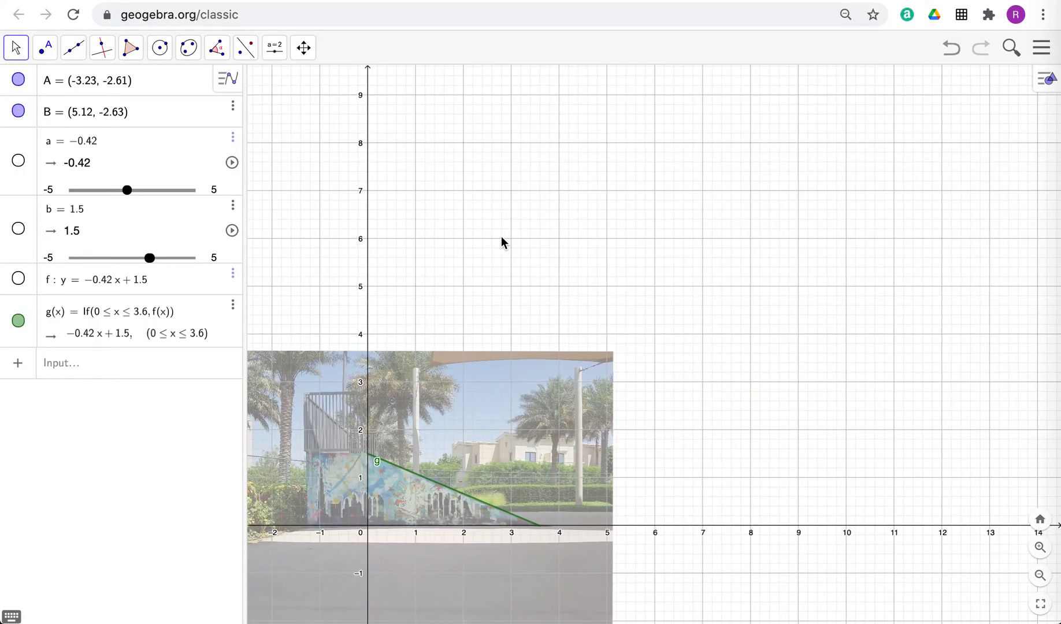
key(ctrl+m)
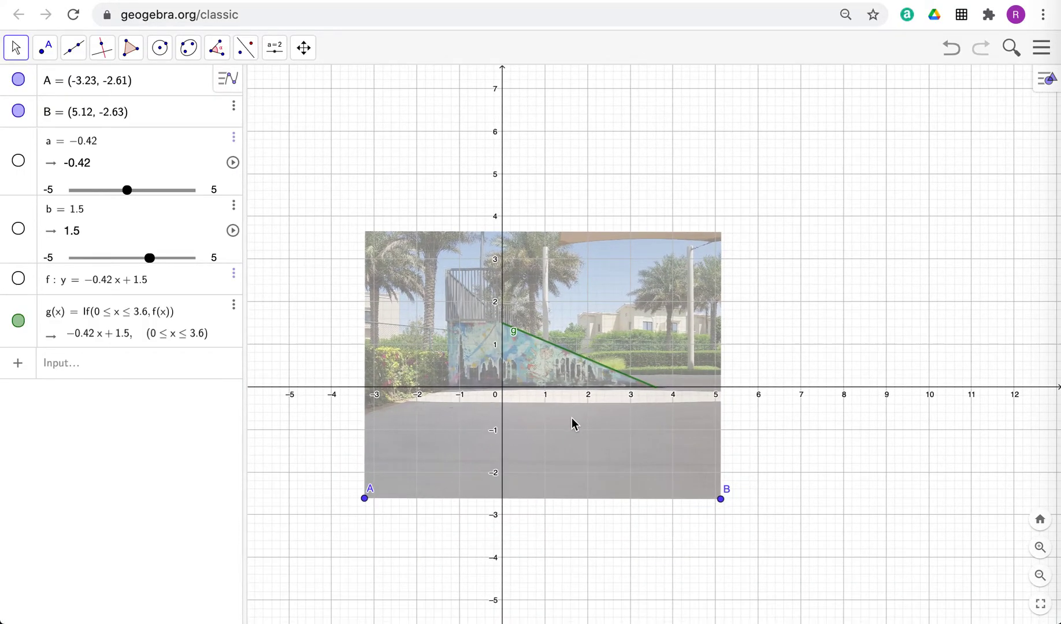
scroll(571, 418, down, 4)
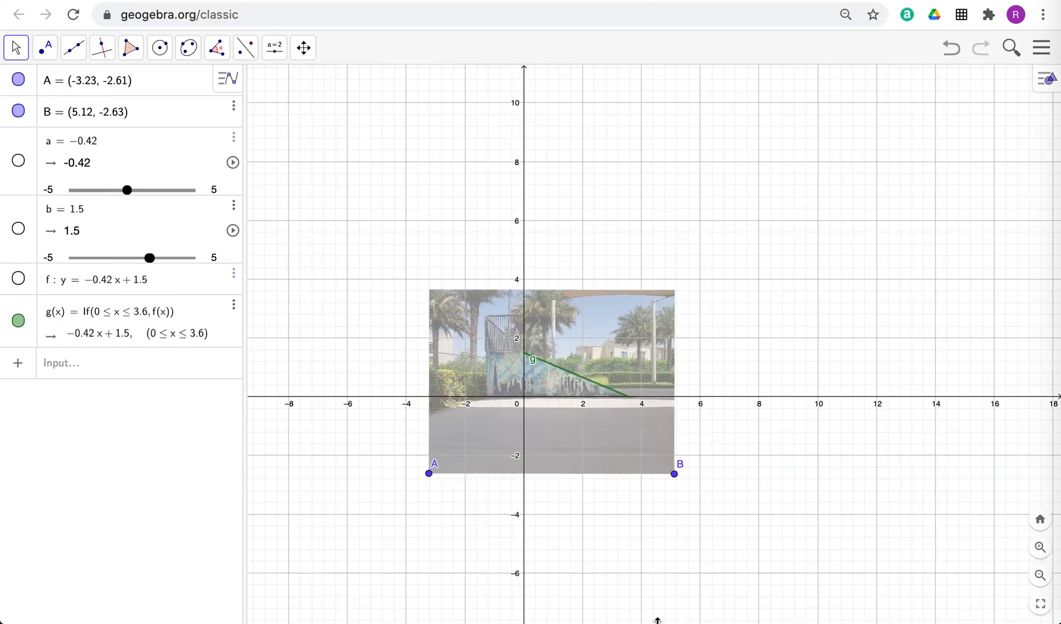
scroll(707, 459, up, 5)
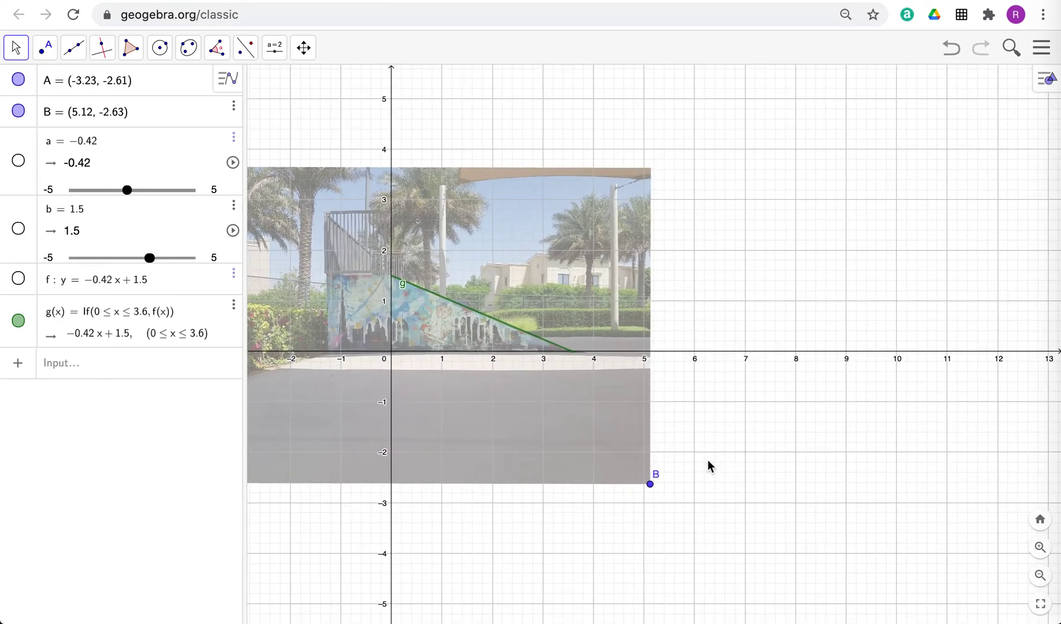
scroll(922, 531, up, 3)
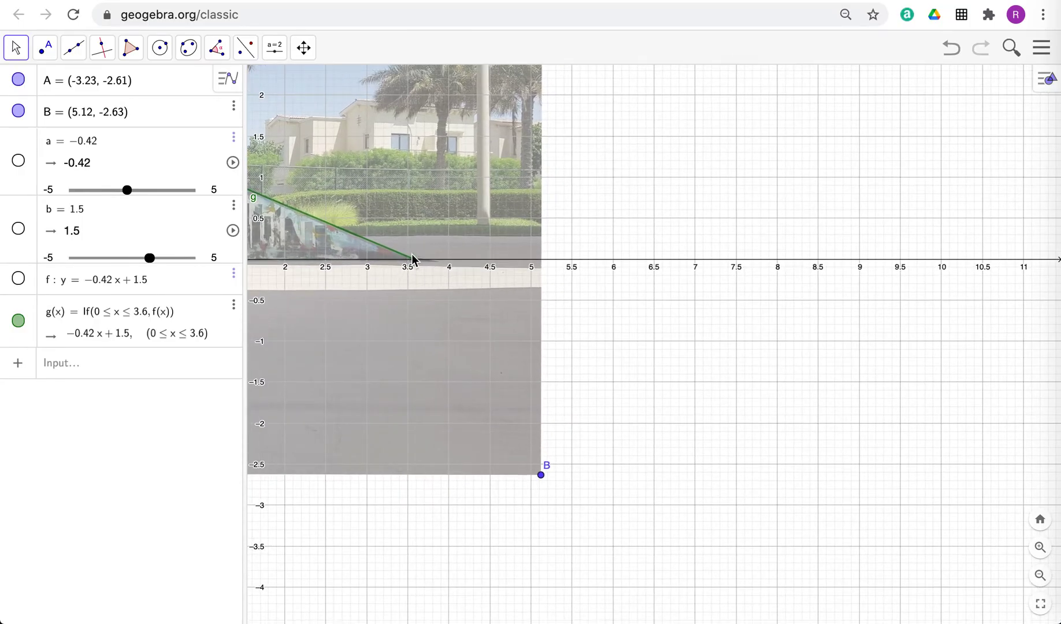
scroll(622, 315, up, 2)
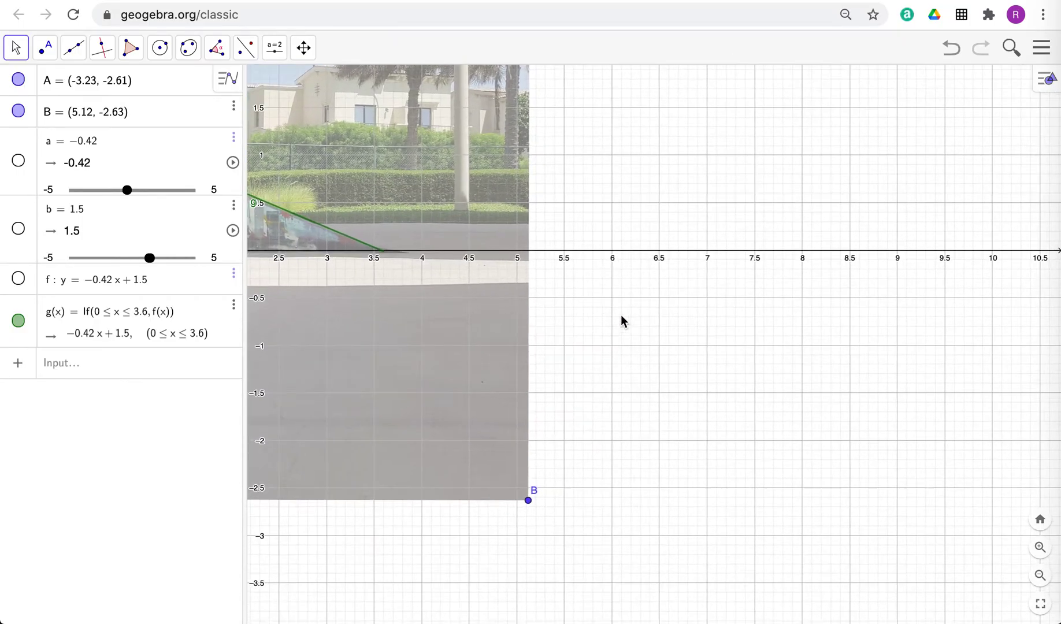
scroll(621, 315, down, 2)
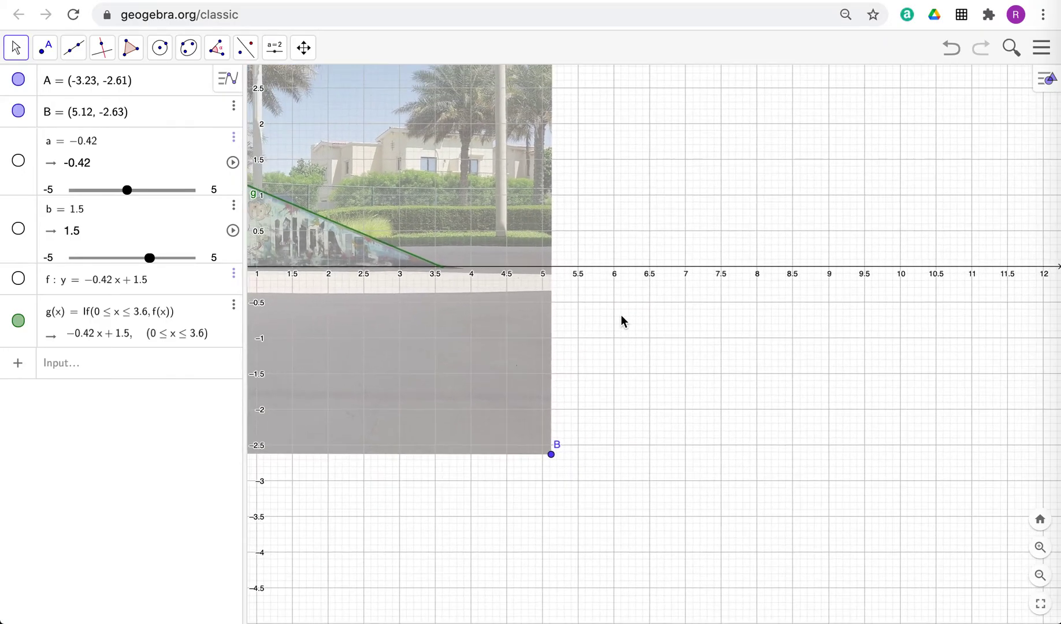
drag(622, 317, 902, 416)
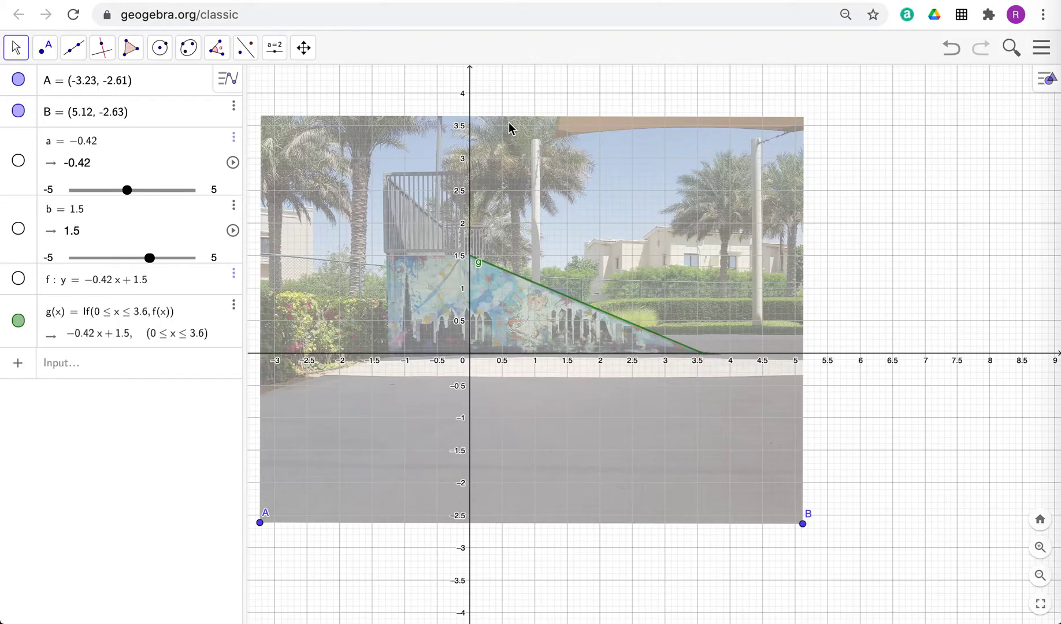
- Leave the construction without saving and launch a new GeoGebra Classic session from the apps list
key(super+w)
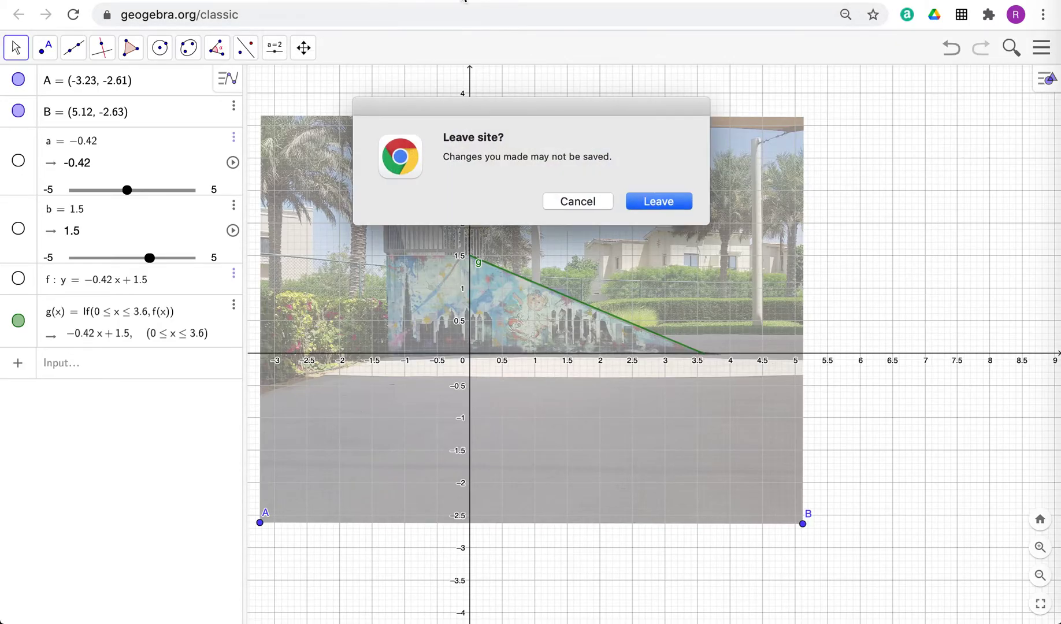
click(630, 201)
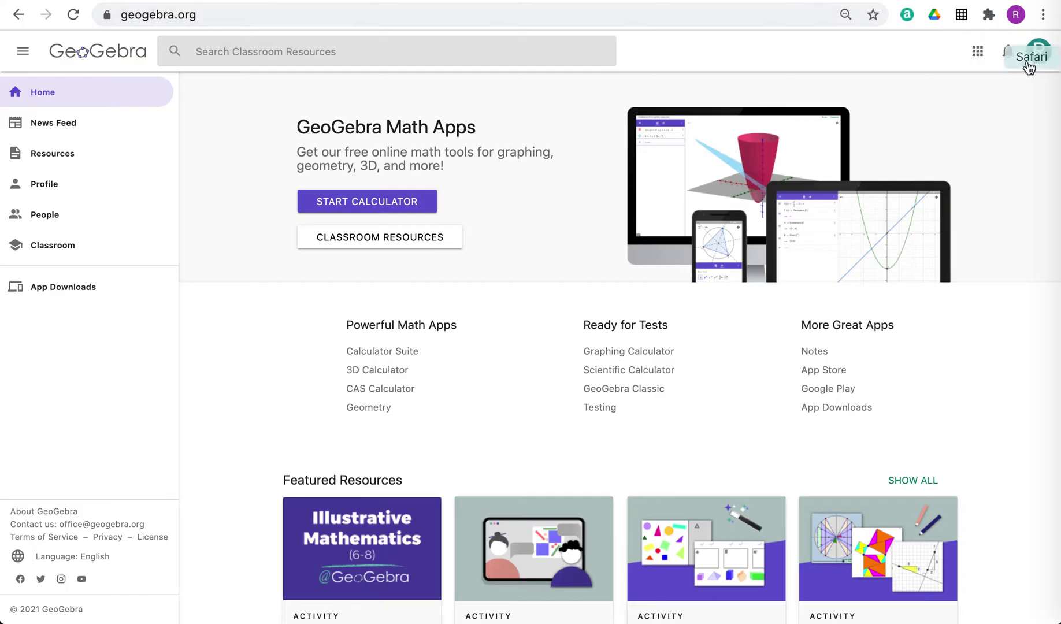
click(984, 53)
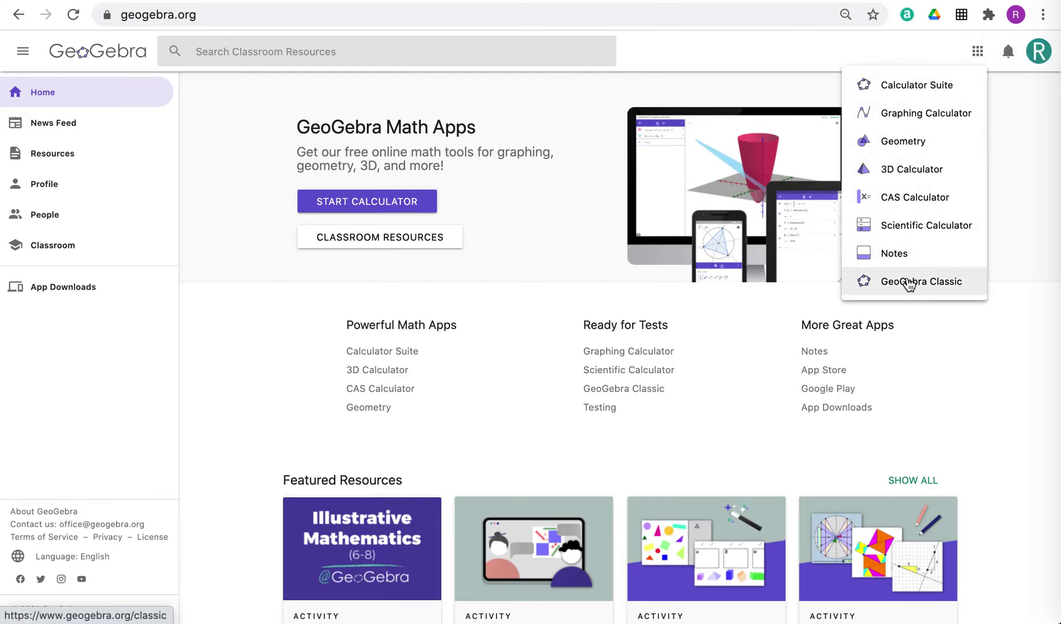
click(908, 281)
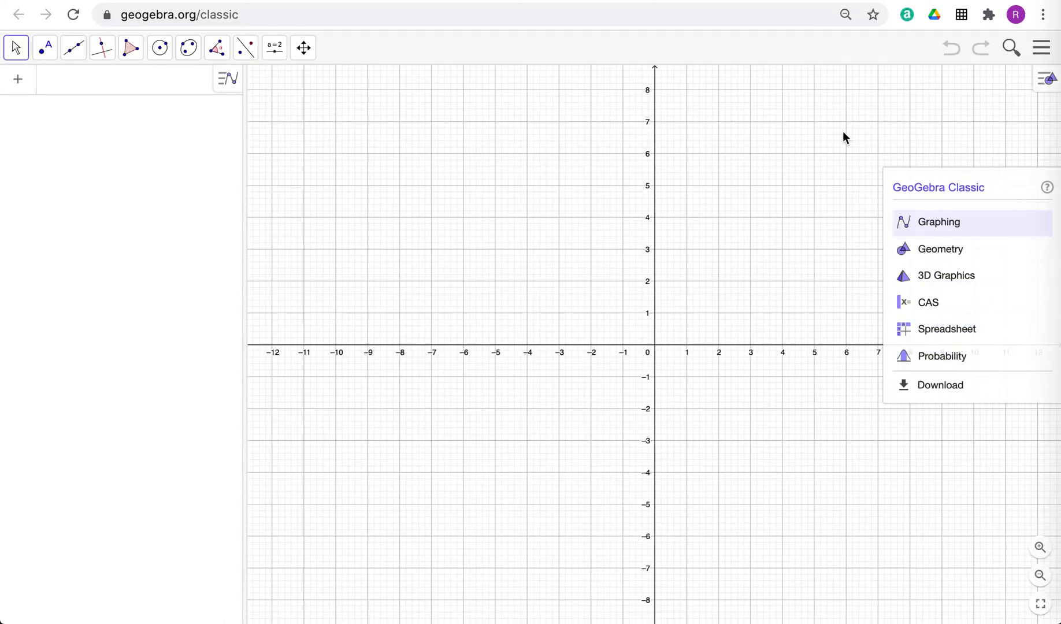
click(844, 137)
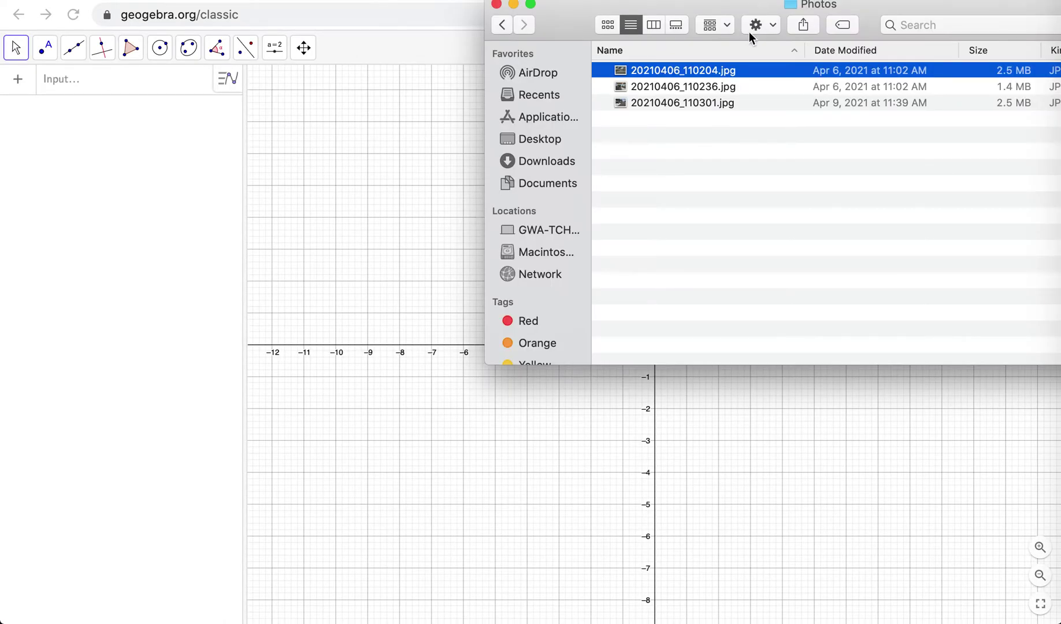
- Insert 20210406_110301.jpg into the graph and move it so the ramp meets the x-axis
click(693, 104)
drag(691, 103, 555, 431)
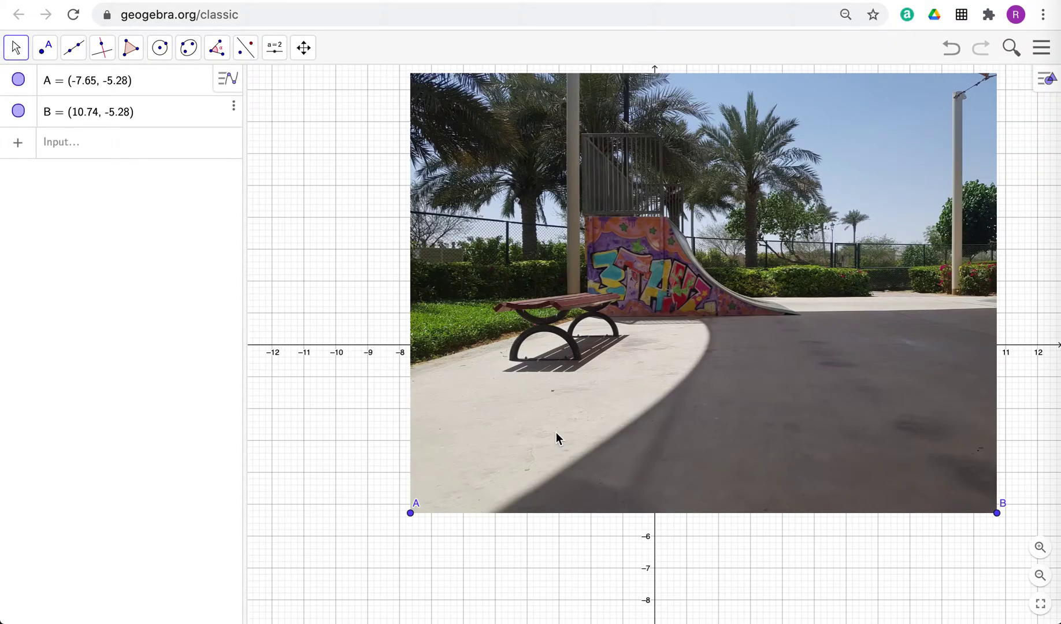
drag(345, 475, 259, 524)
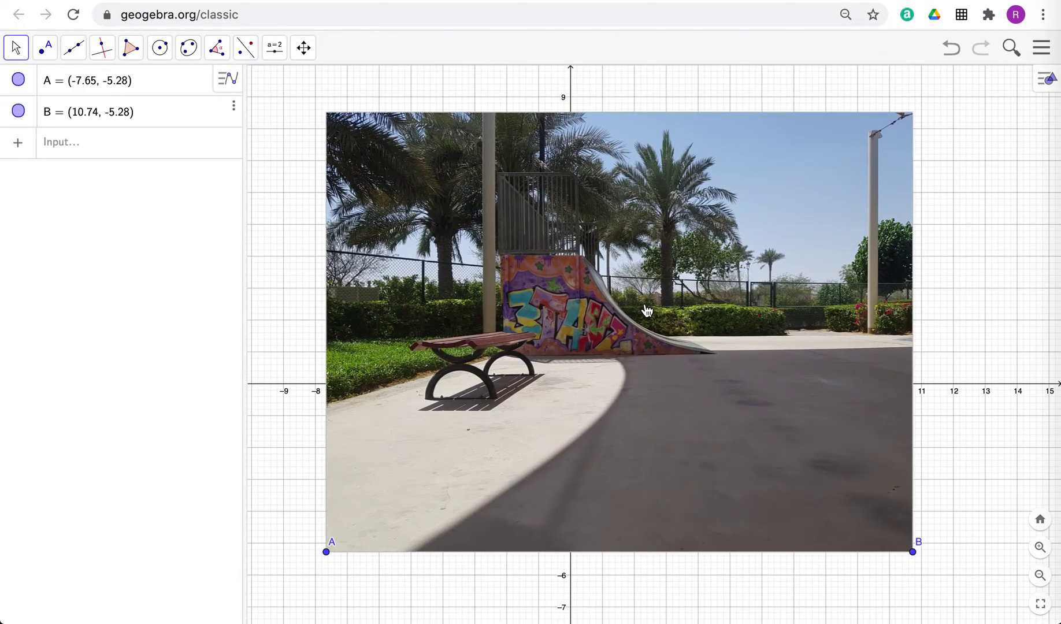
drag(645, 304, 632, 347)
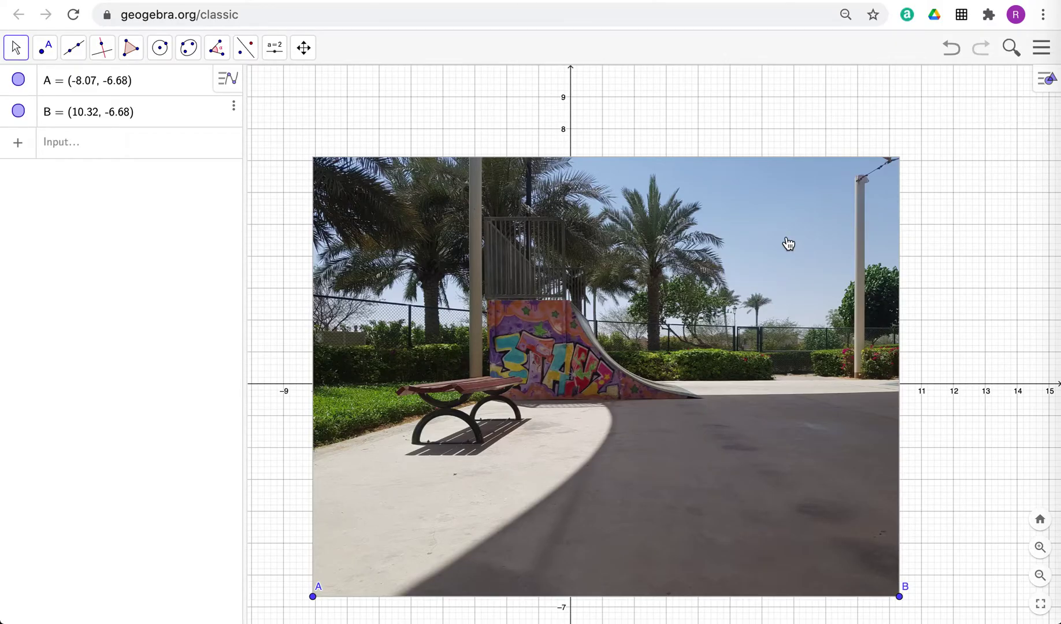
- Lower the ramp photo's opacity to about half and nudge it slightly upward
click(1047, 79)
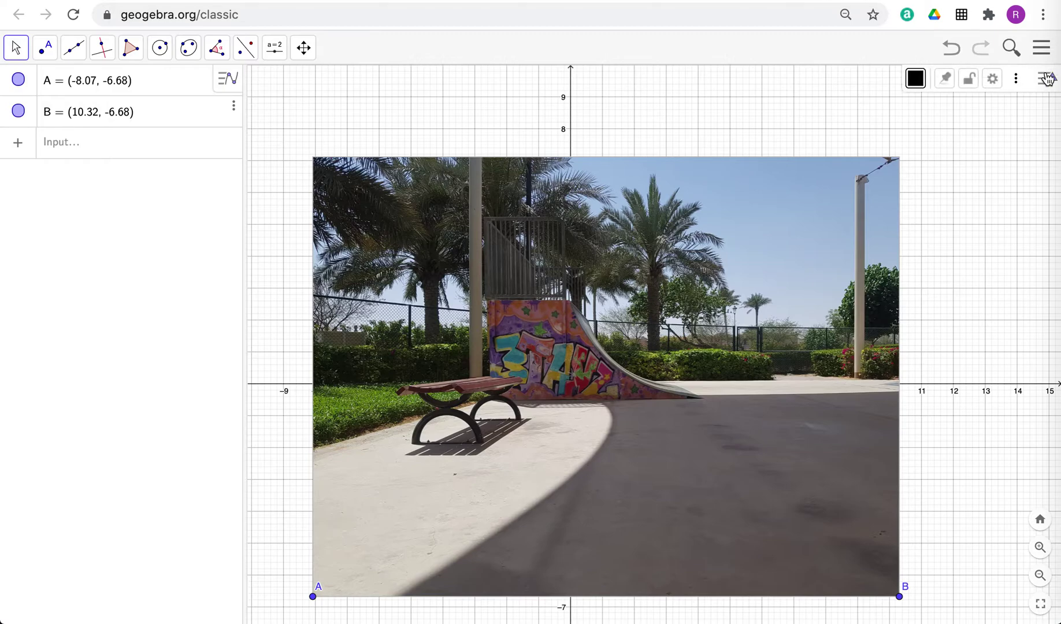
click(992, 81)
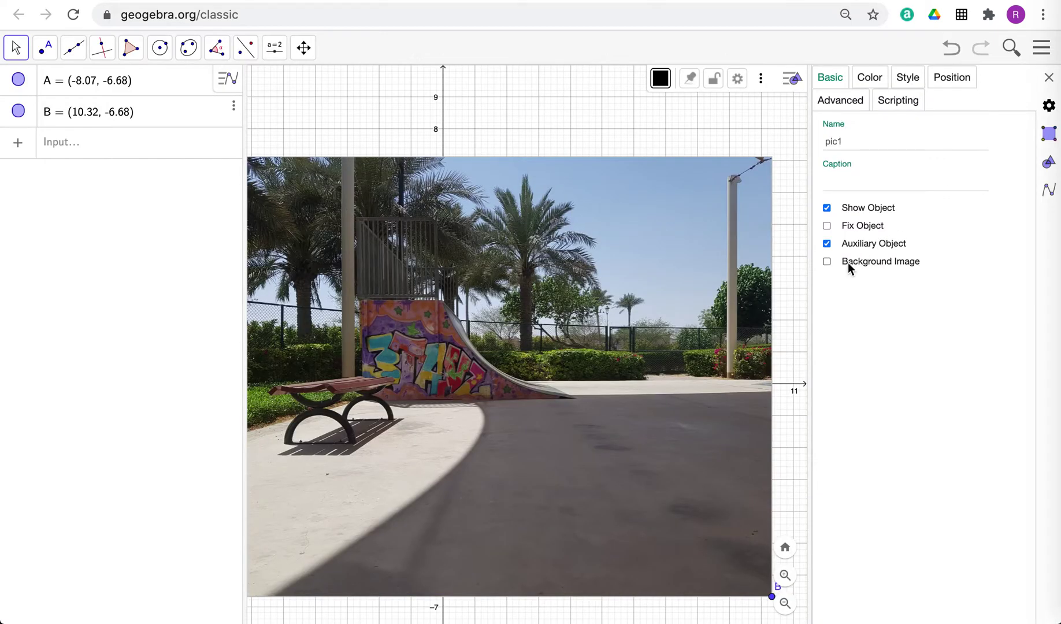
click(860, 77)
click(915, 128)
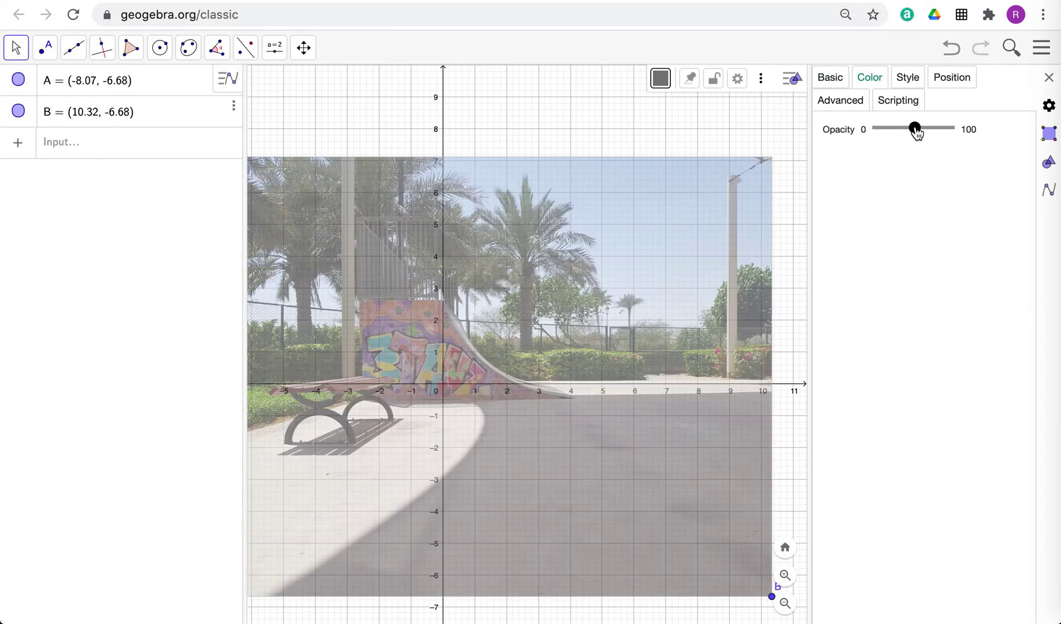
drag(632, 243, 636, 230)
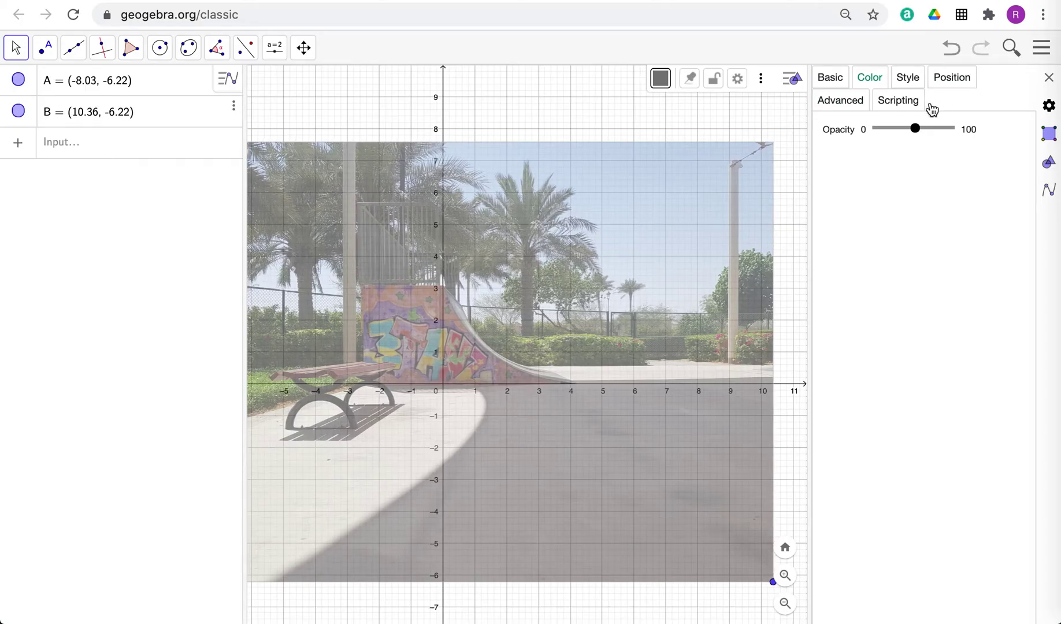
- Make the photo a background image, adjust the view, and close its properties
click(832, 81)
click(827, 262)
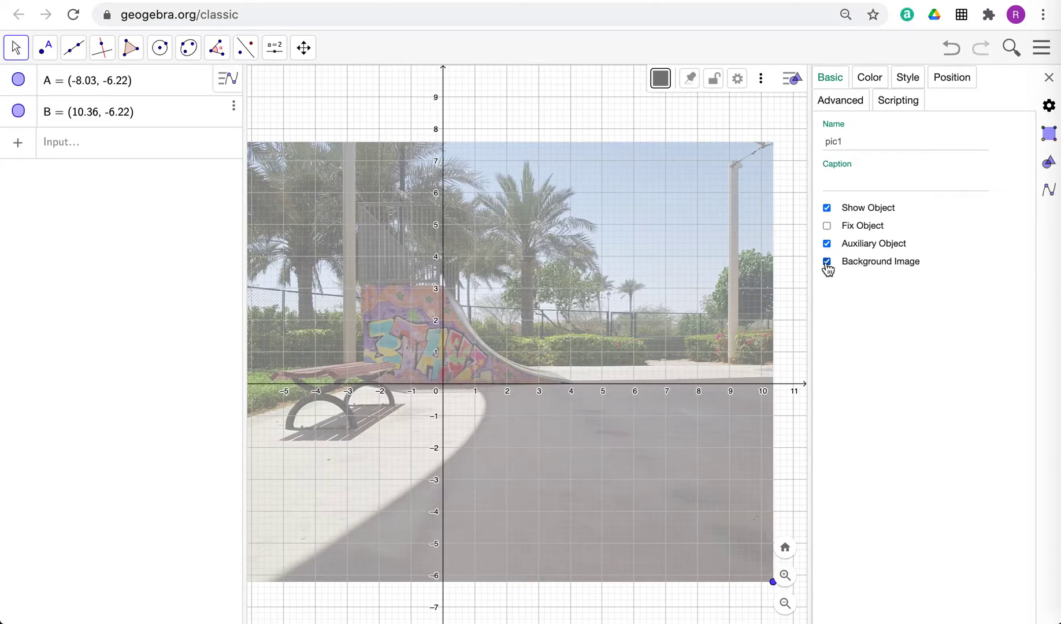
mouse_move(520, 503)
mouse_down()
mouse_move(526, 450)
mouse_move(535, 488)
mouse_up()
scroll(536, 491, down, 1)
scroll(536, 484, down, 5)
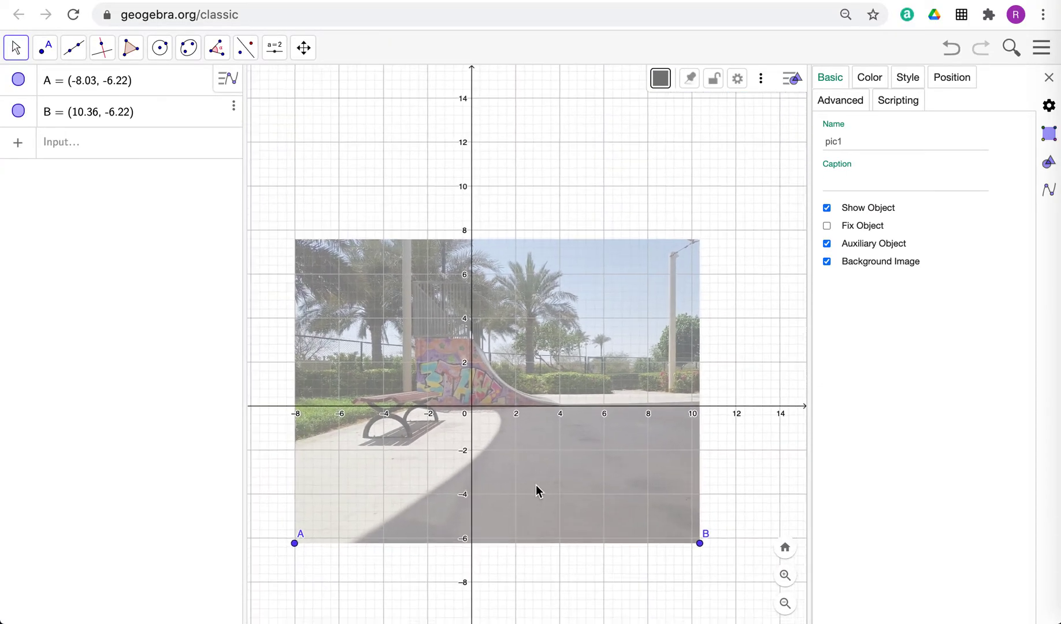
drag(731, 255, 734, 130)
scroll(660, 299, up, 3)
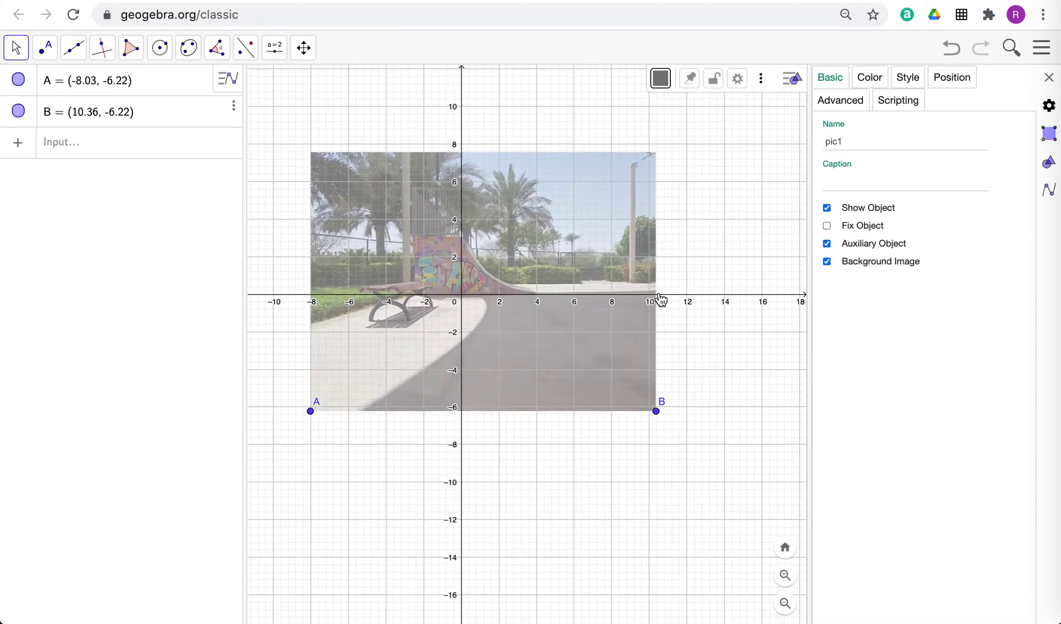
click(1047, 79)
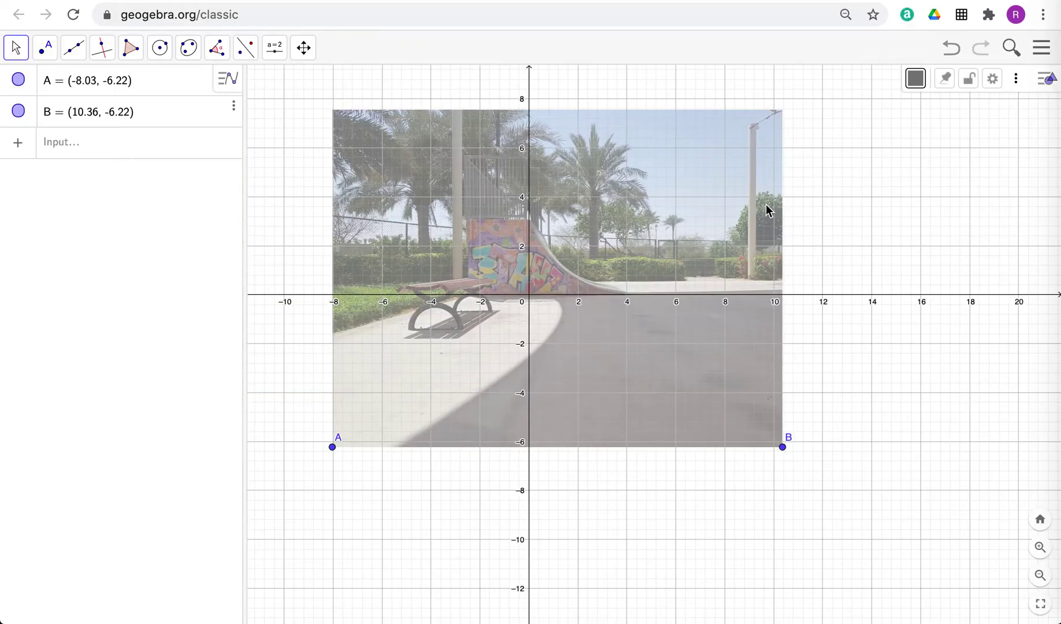
drag(563, 497, 587, 500)
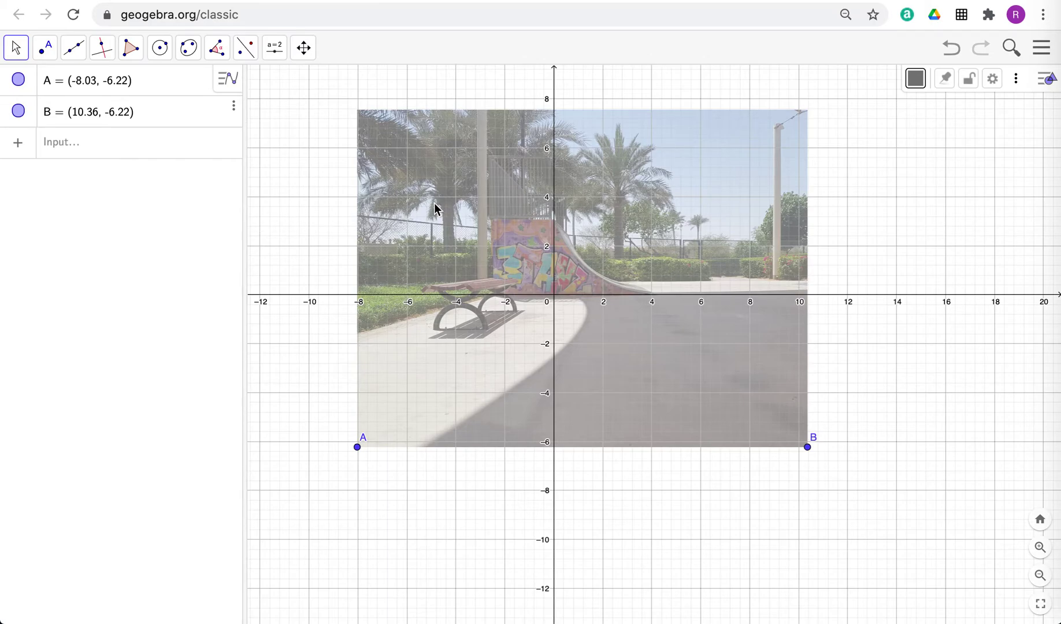
- Enter the parabola y=a*(x-h)^2+k, creating sliders a, h and k
click(144, 142)
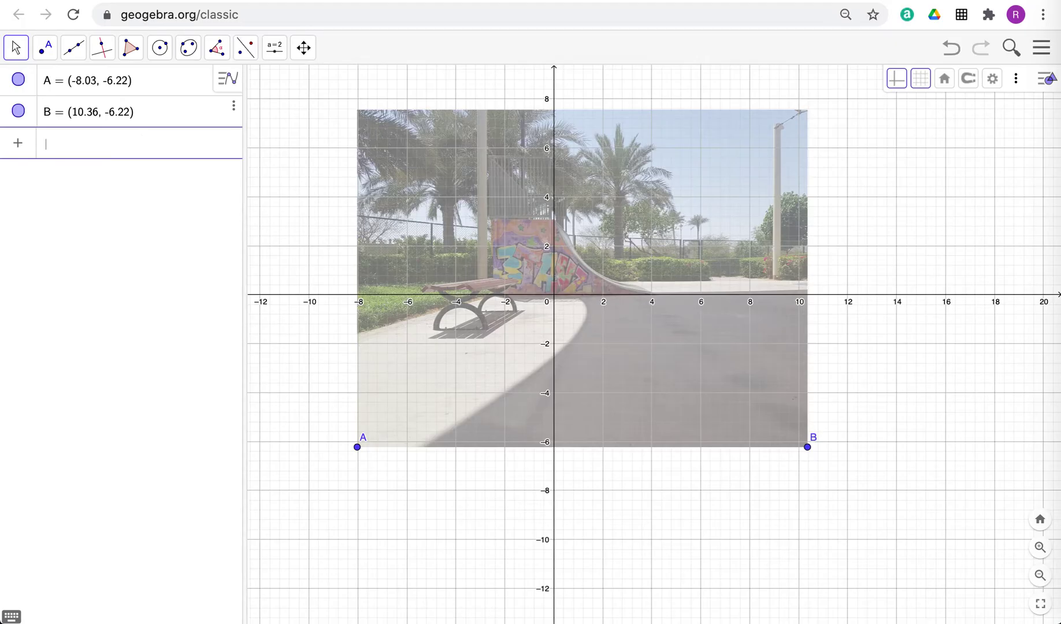
text(y=a)
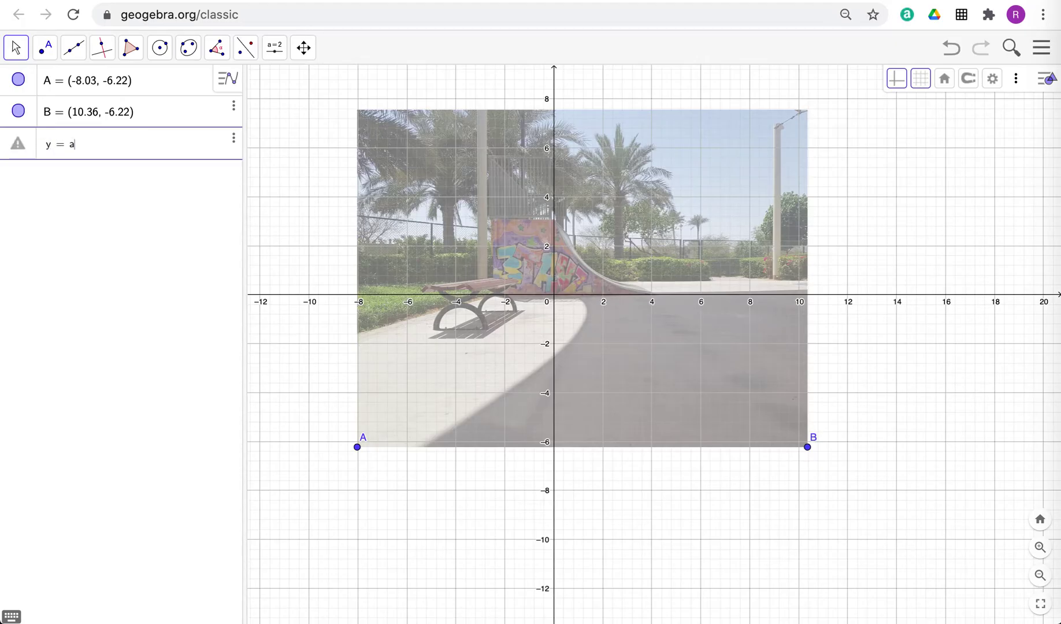
text((x)
text(-h)
text(^2)
key(Right)
text(+ k)
key(Return)
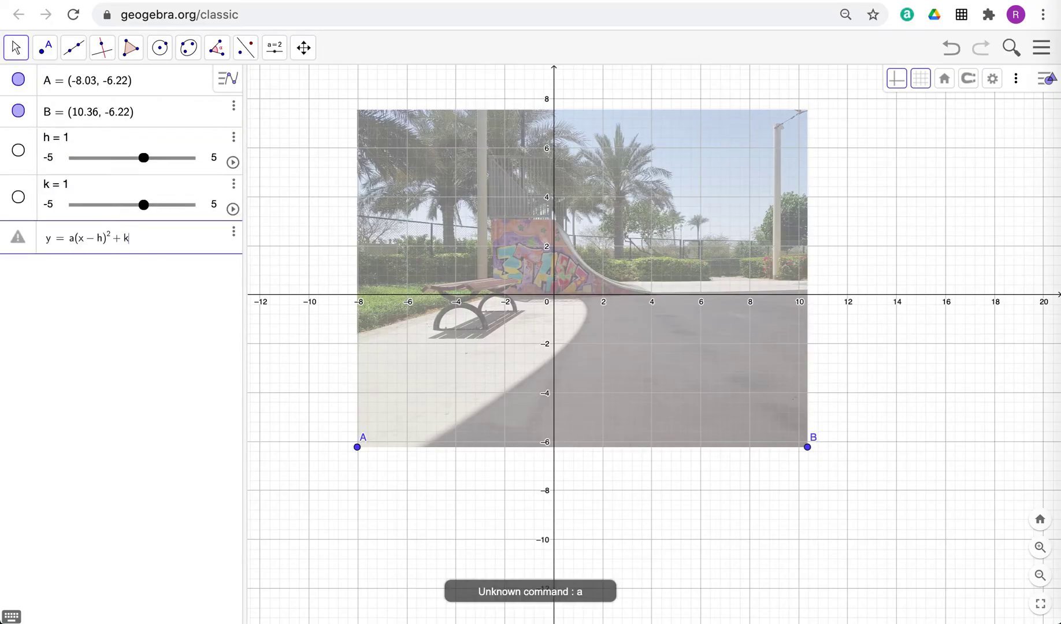
click(74, 239)
text(*)
key(Return)
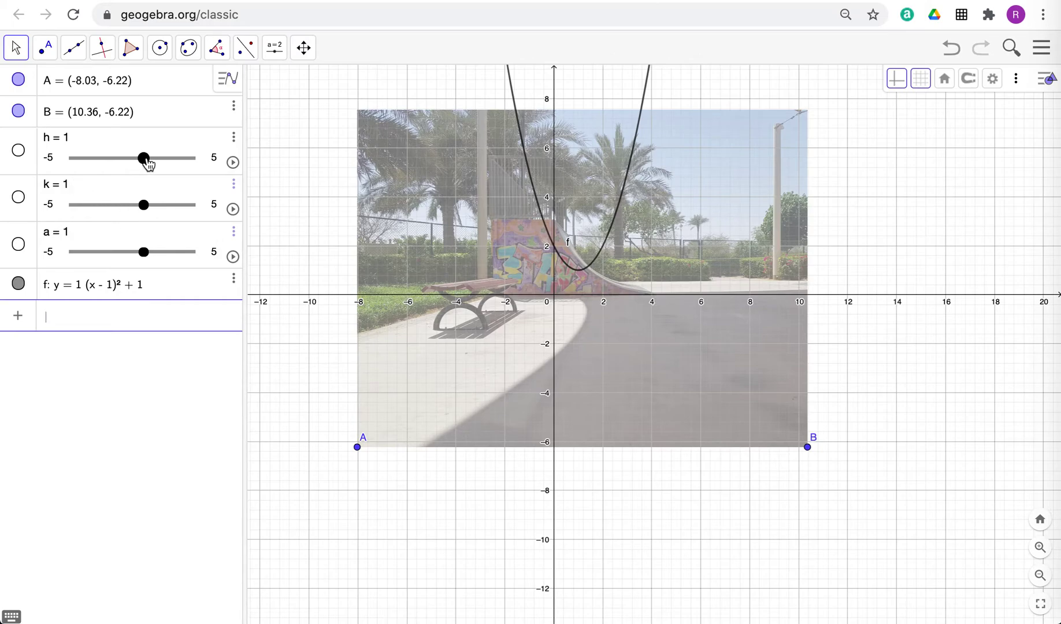
- Drag the sliders to h = 4, k = 0 and a = 0.2 to follow the ramp
drag(146, 163, 179, 166)
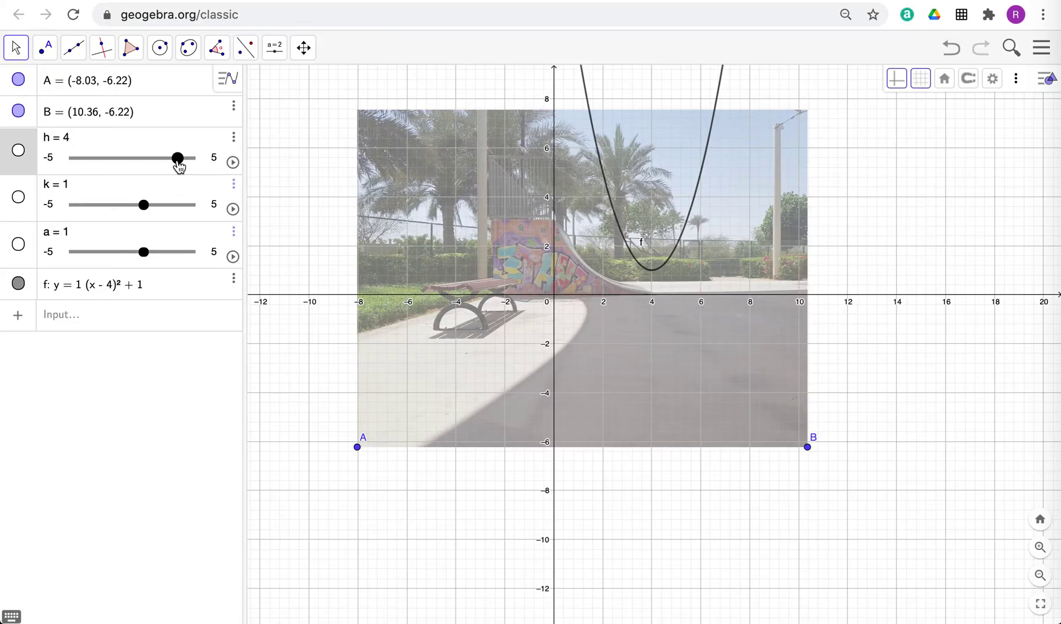
drag(144, 206, 134, 211)
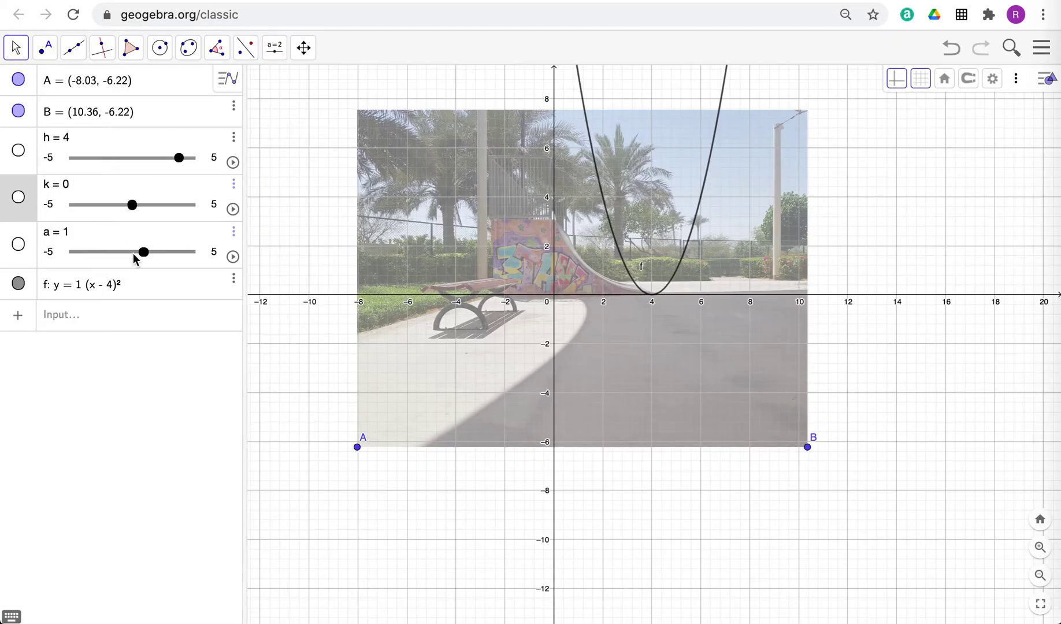
drag(145, 261, 136, 262)
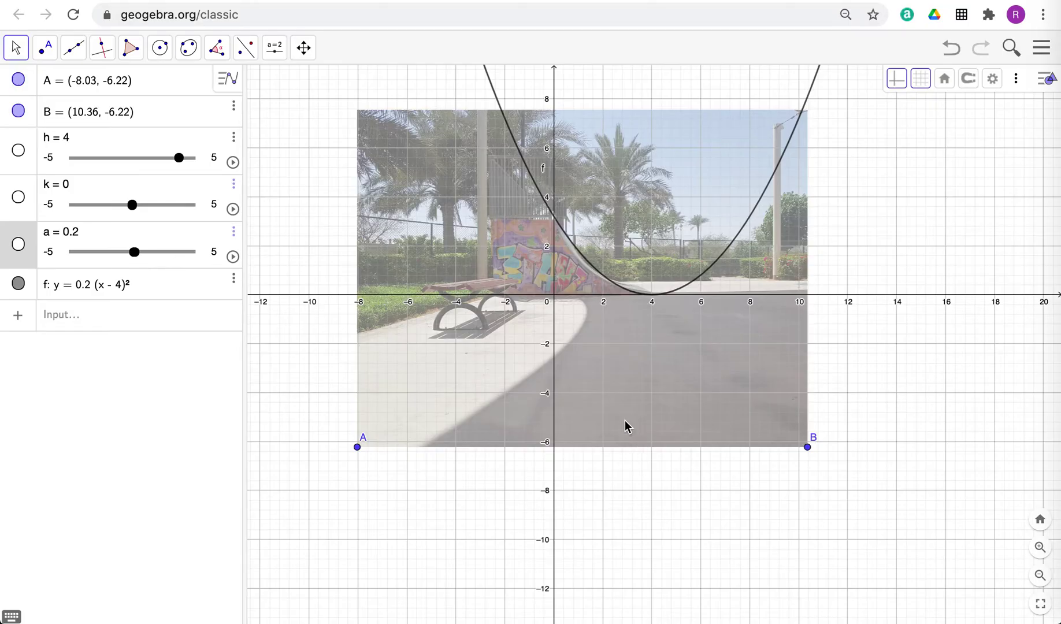
scroll(537, 341, up, 5)
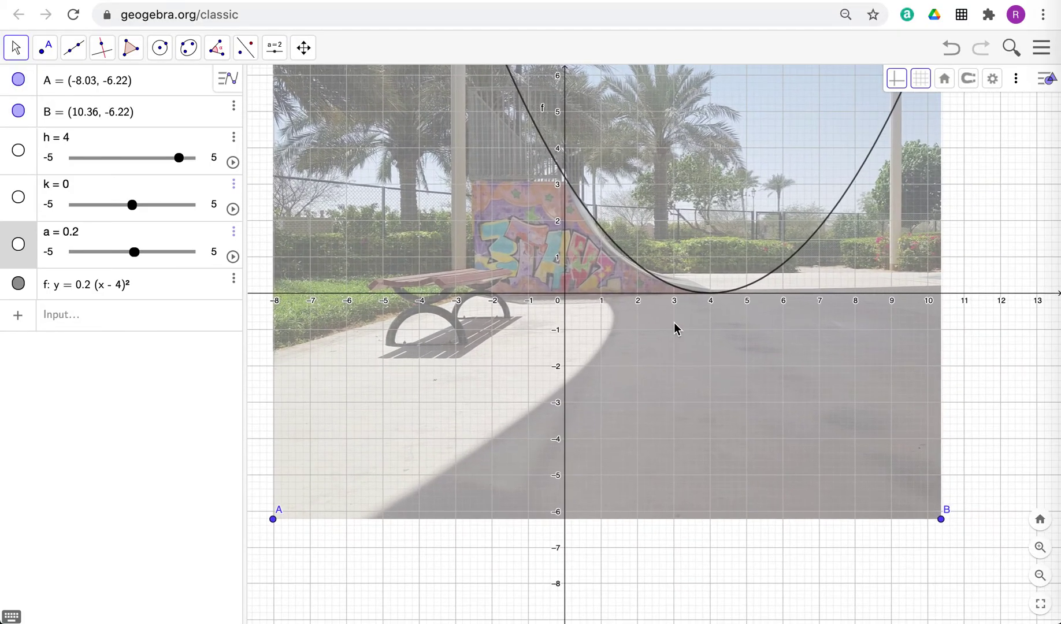
- Shift the parabola's vertex right by setting slider h to 4.4
scroll(646, 212, up, 4)
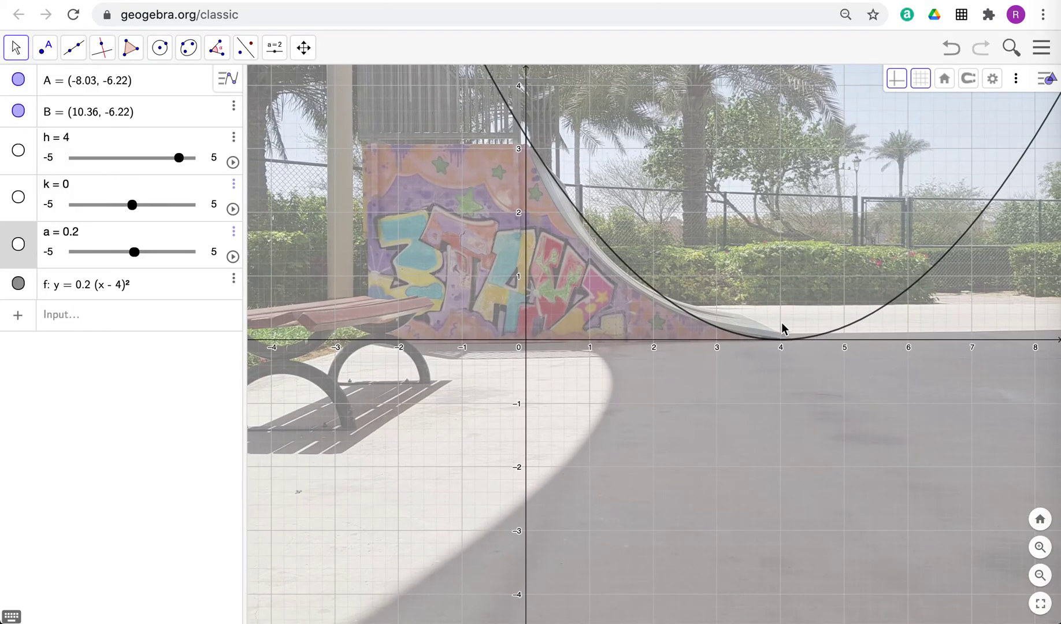
scroll(607, 280, up, 7)
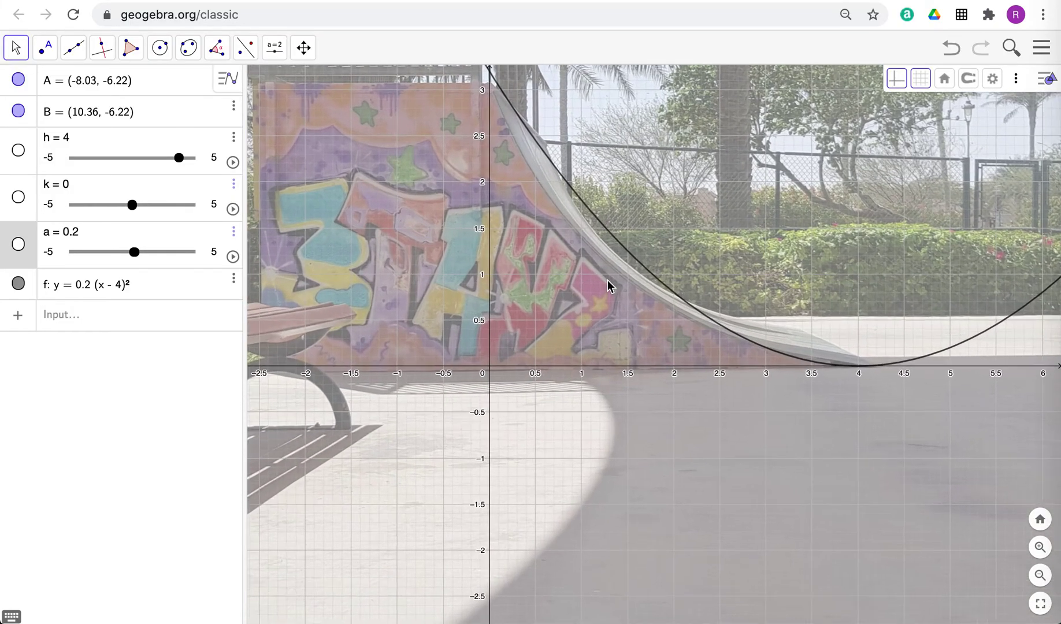
scroll(607, 281, up, 7)
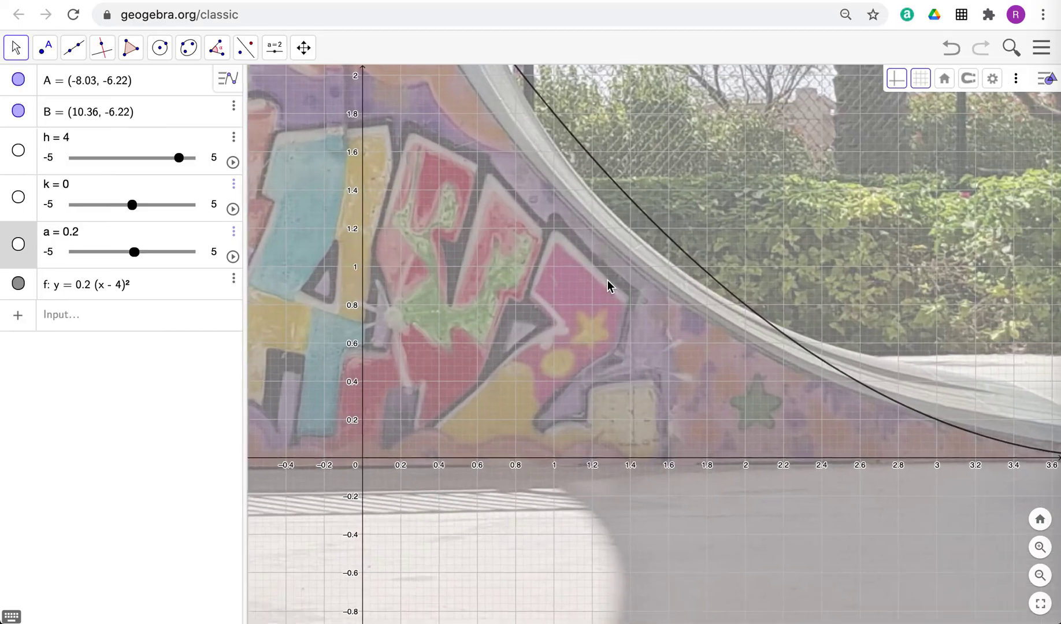
scroll(607, 280, down, 5)
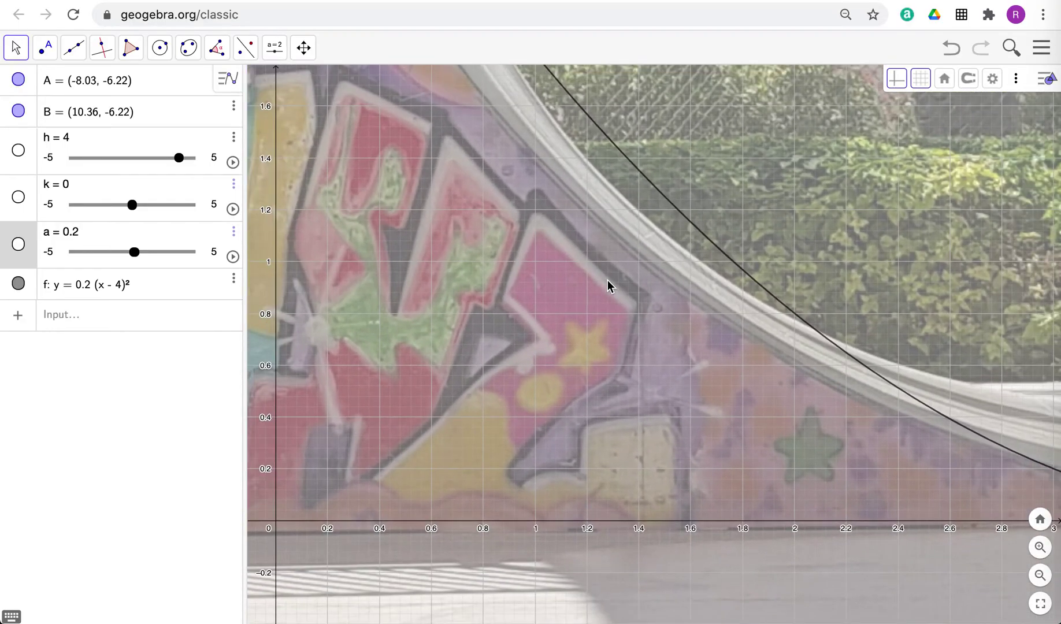
scroll(607, 279, down, 5)
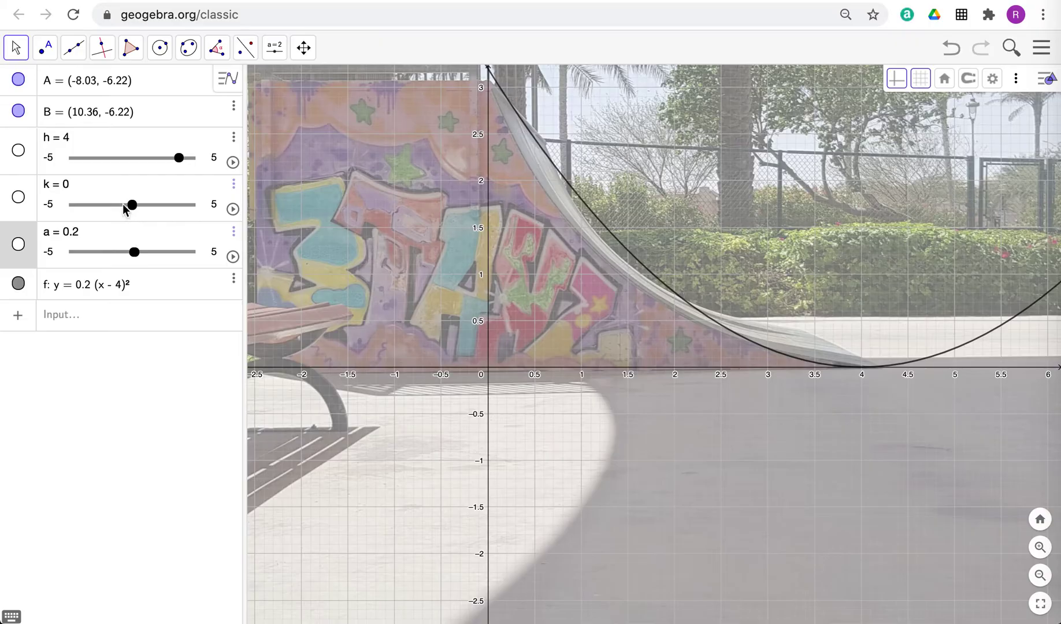
click(178, 158)
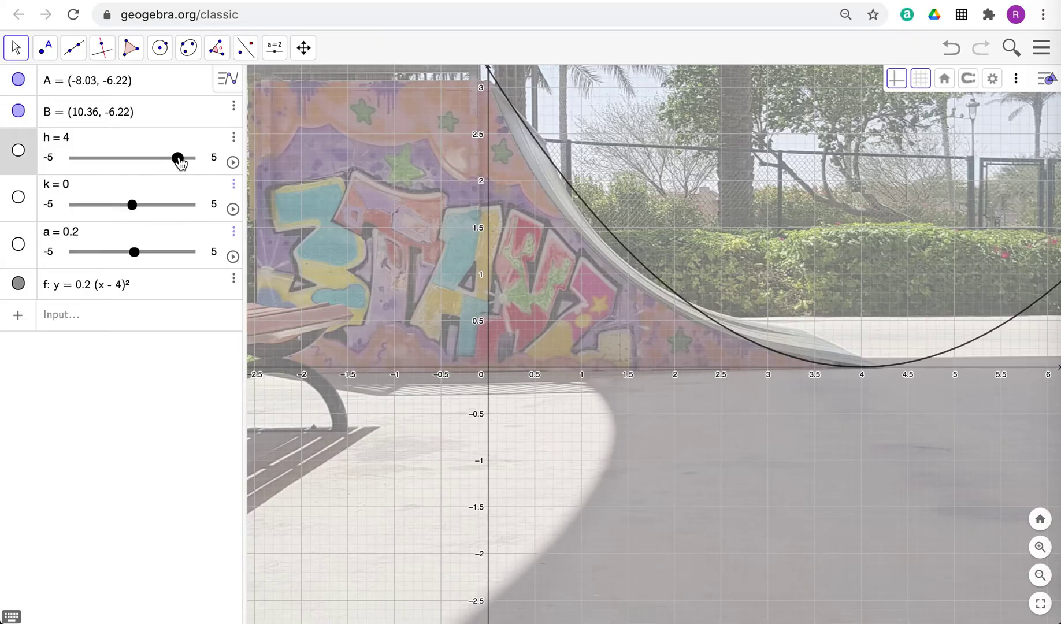
drag(180, 164, 183, 163)
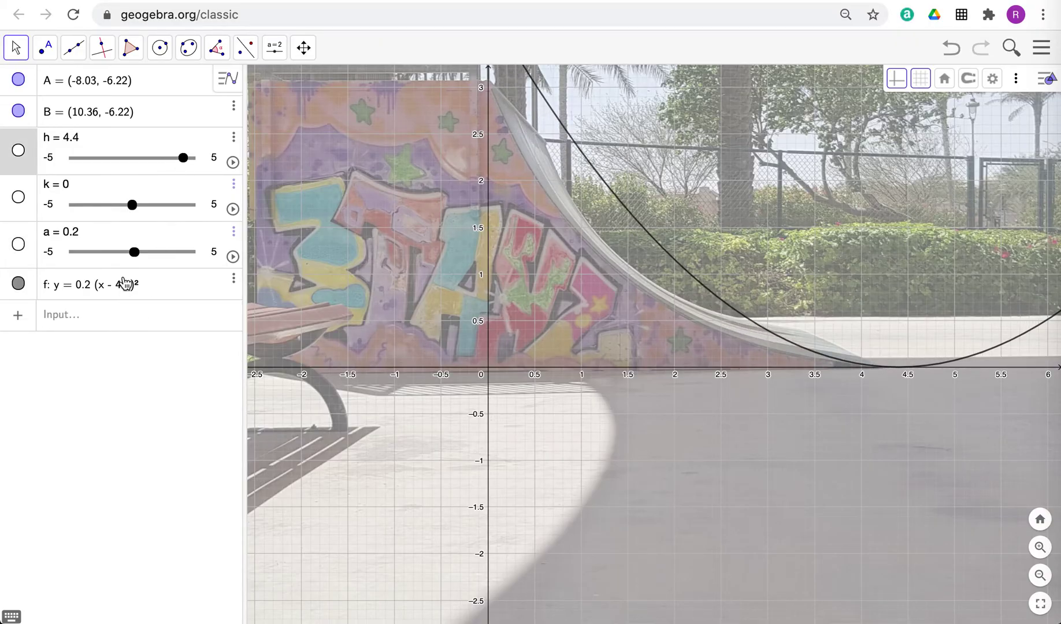
- Flatten the parabola by setting a to 0.12, then zoom out
drag(136, 253, 134, 253)
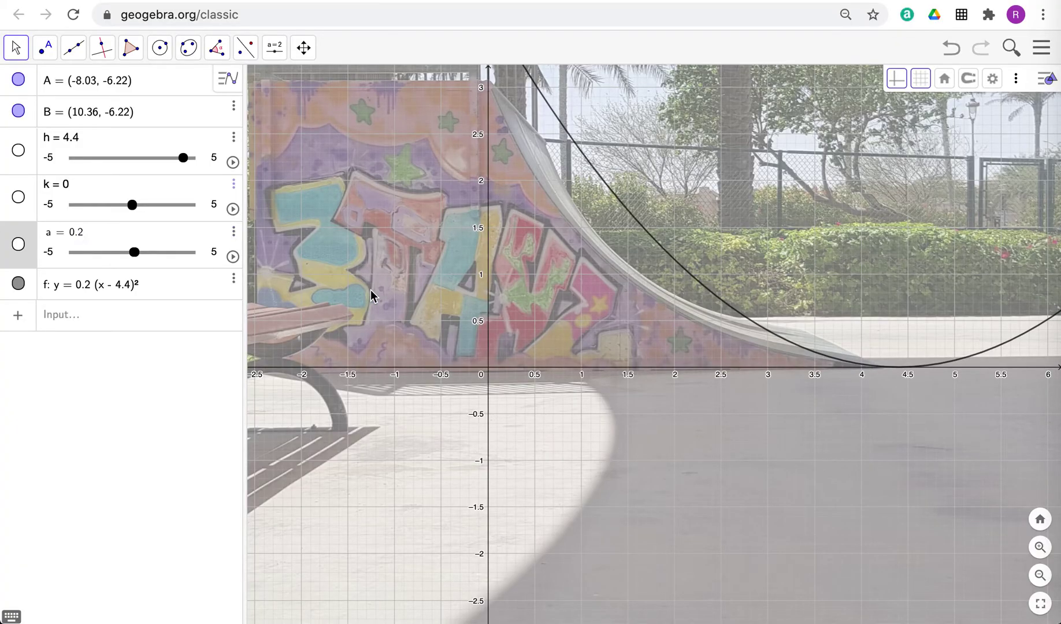
click(76, 232)
text(1)
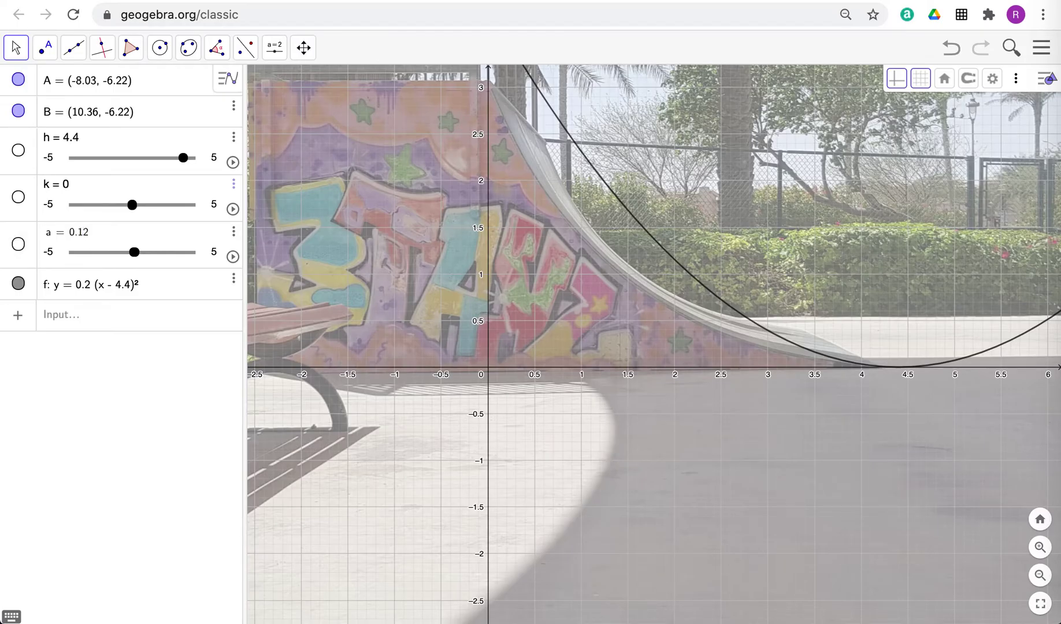
key(Return)
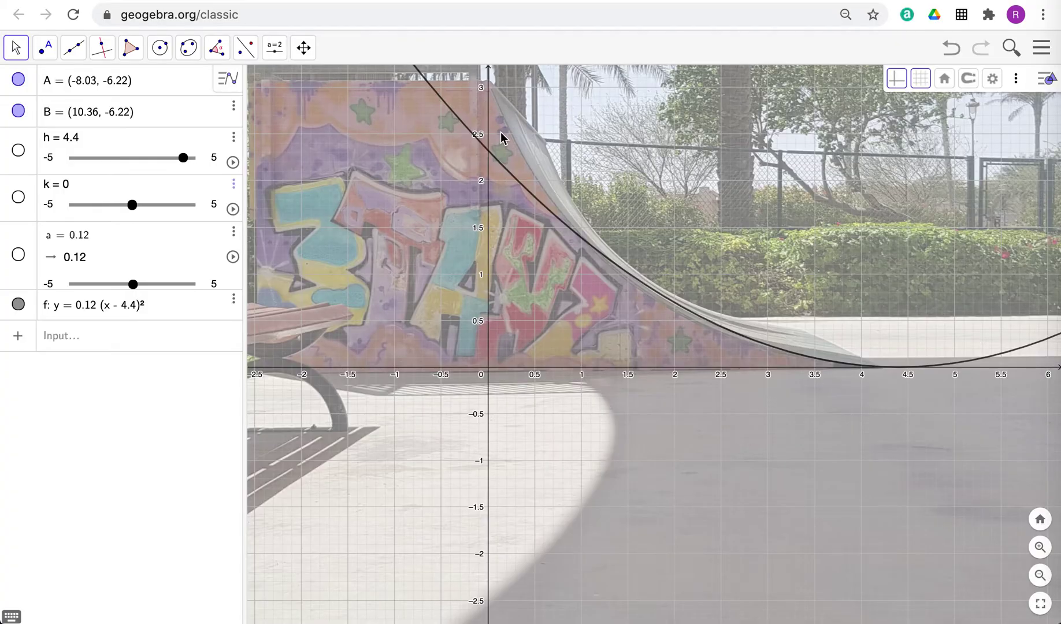
scroll(350, 537, down, 4)
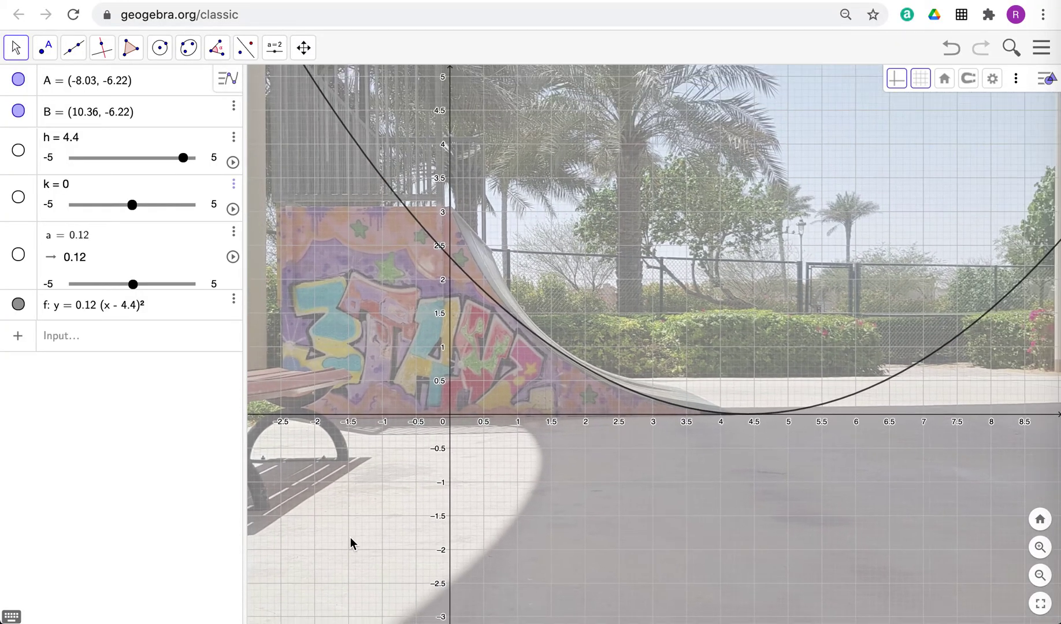
scroll(349, 537, down, 5)
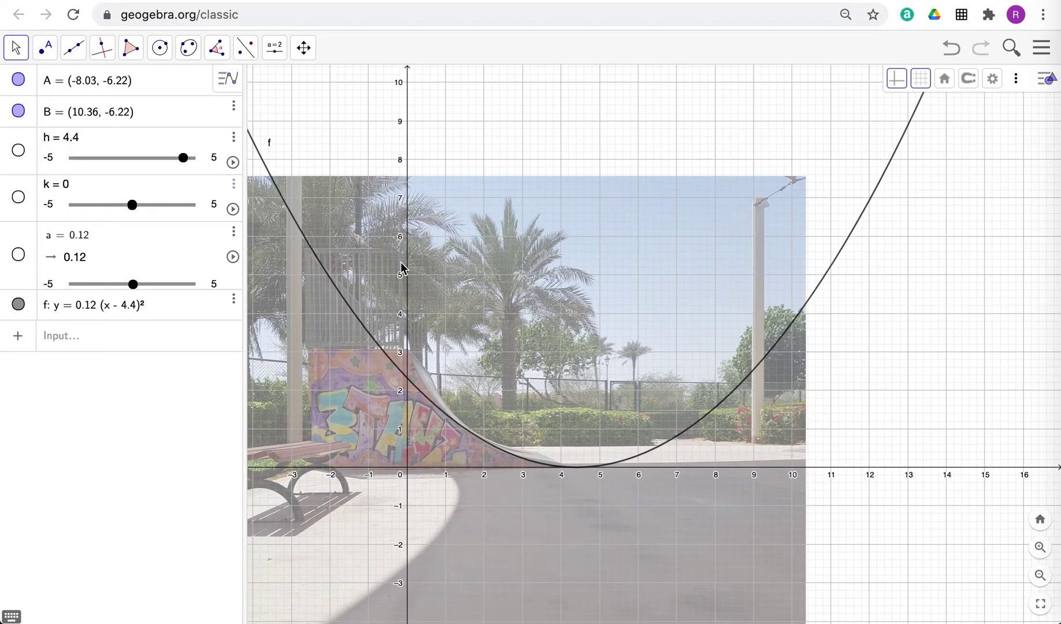
click(234, 138)
- Delete the h, a and k sliders along with the parabola
click(238, 158)
click(235, 186)
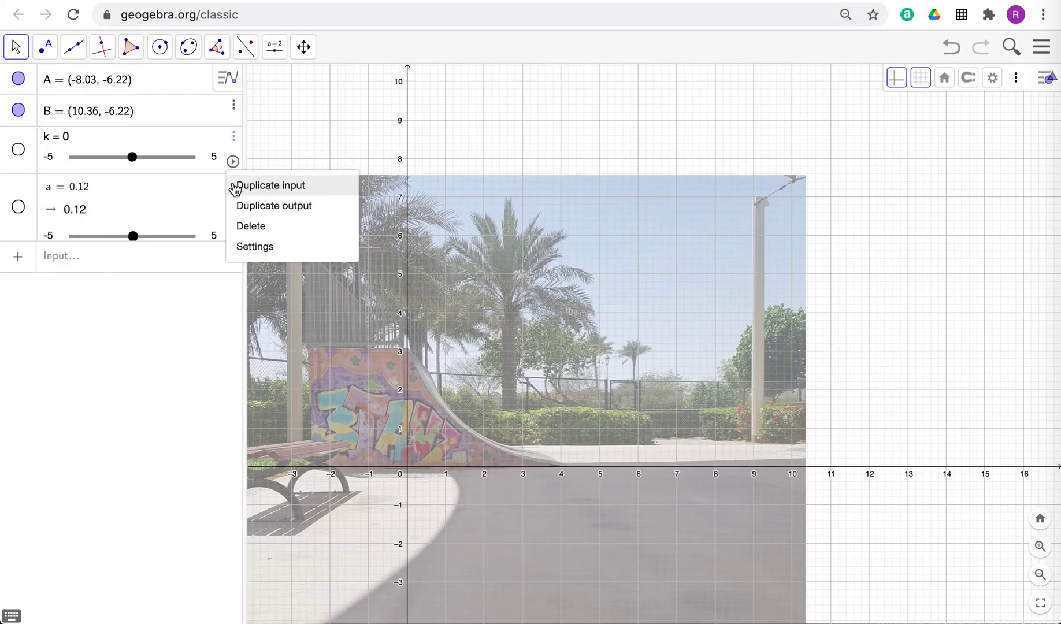
click(238, 227)
click(233, 138)
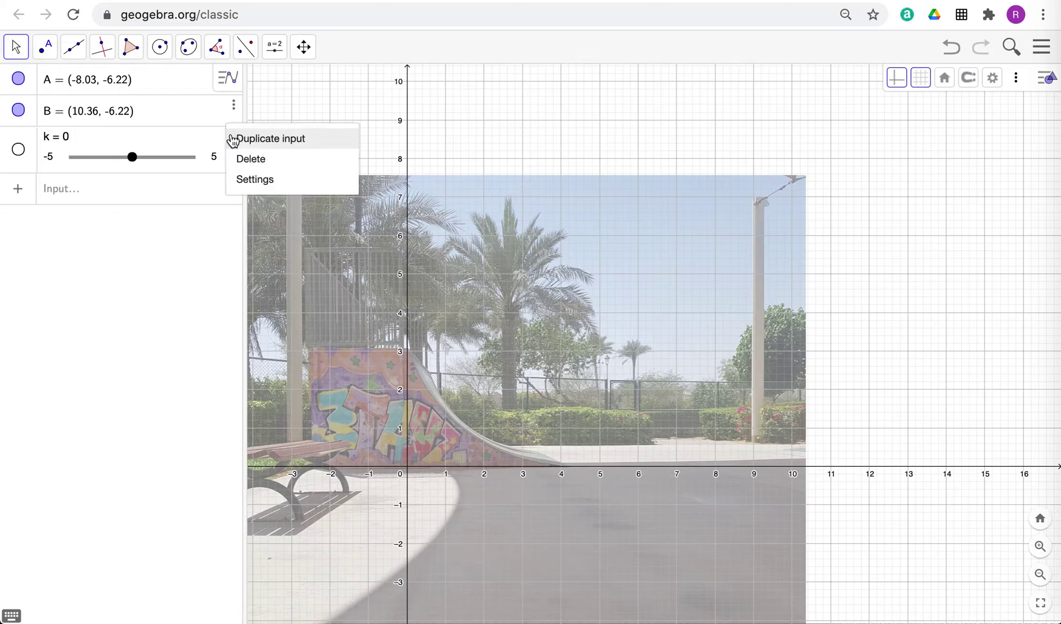
click(249, 160)
- Enter y = a e^(bx) and tune the sliders to a = 3.3 and b = −0.9
click(76, 149)
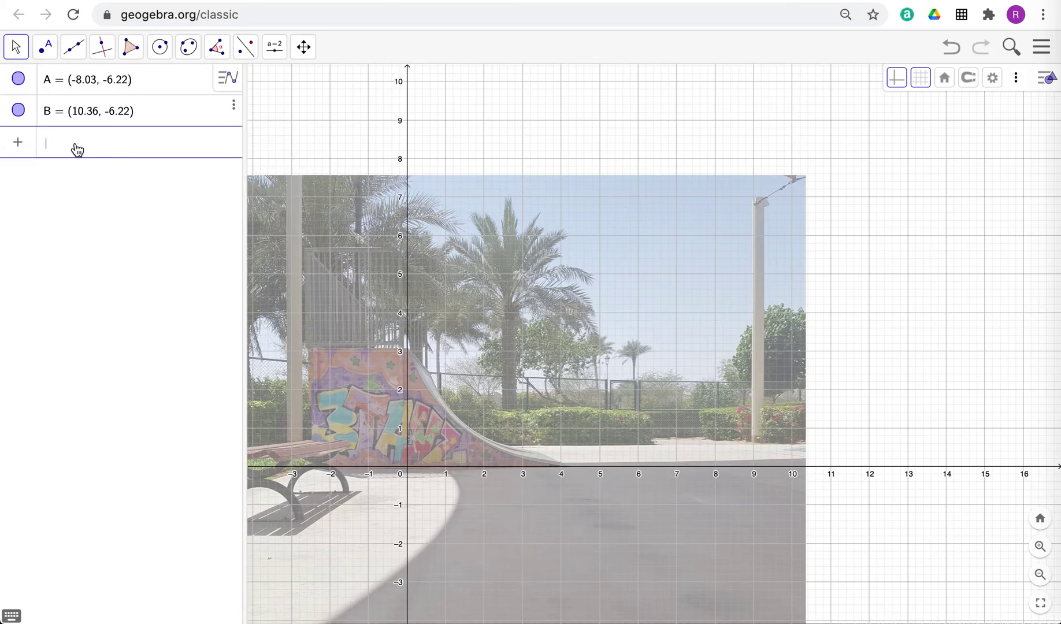
text(a)
text(y=)
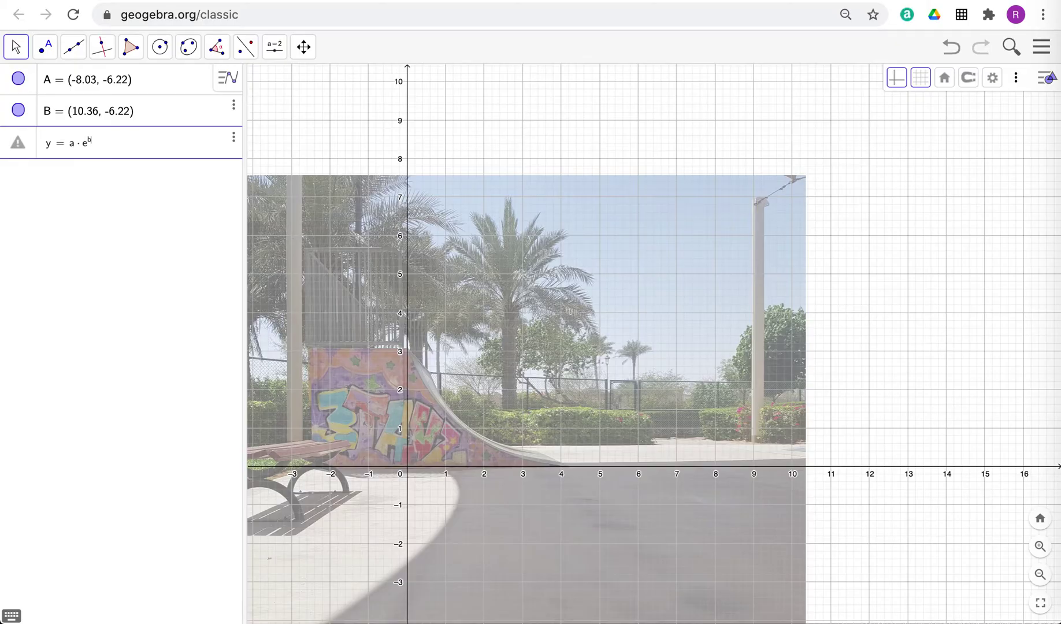
key(Return)
drag(144, 213, 118, 213)
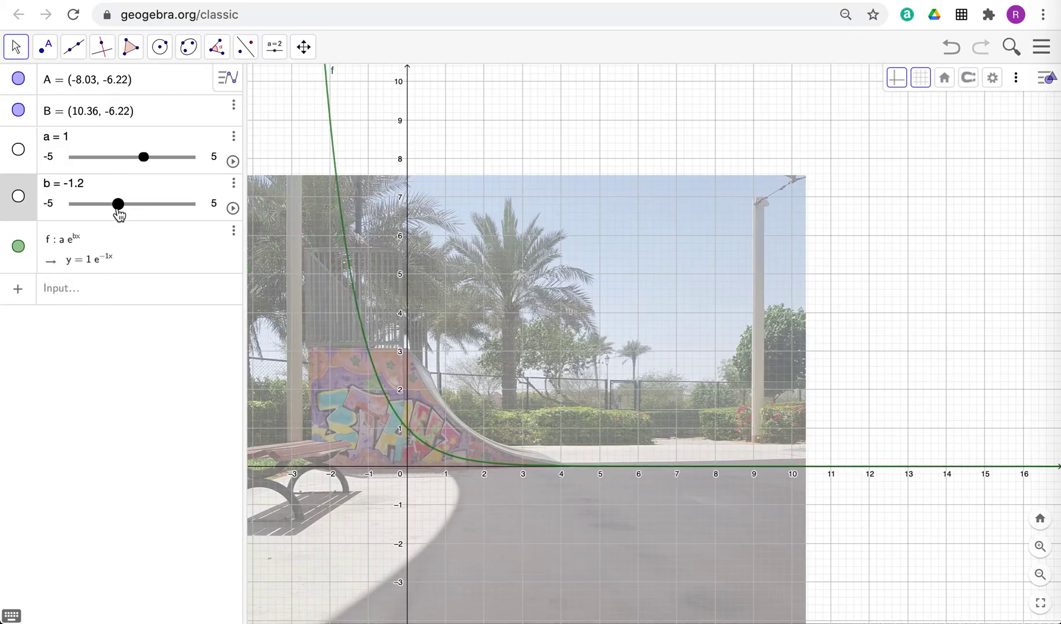
drag(144, 164, 174, 164)
drag(123, 202, 123, 212)
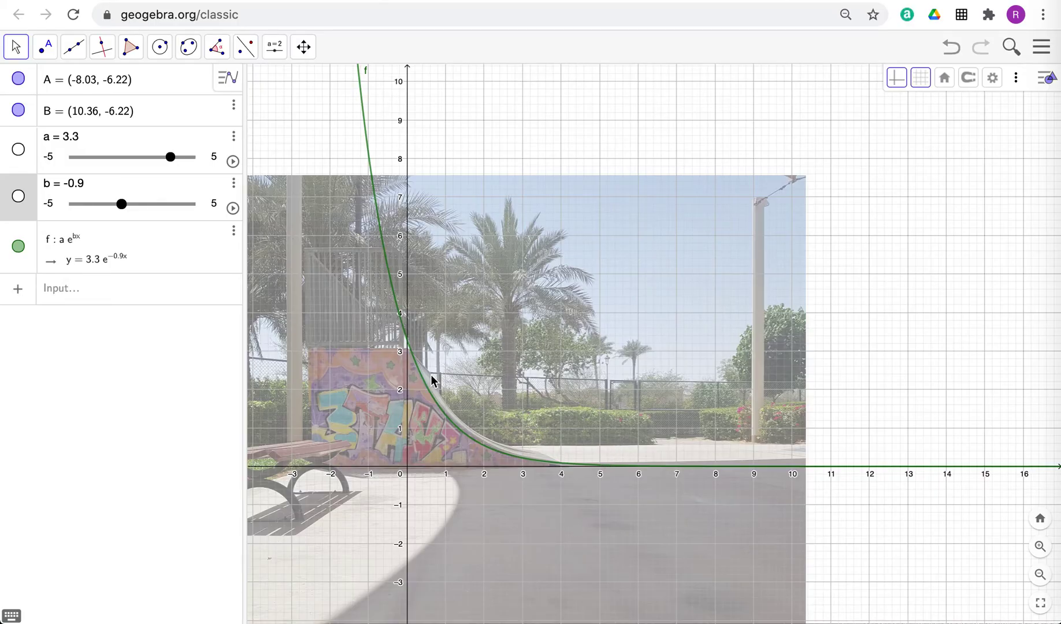
- Select the exponential curve f: y = 3.3e^(−0.9x) lying on the ramp
click(365, 137)
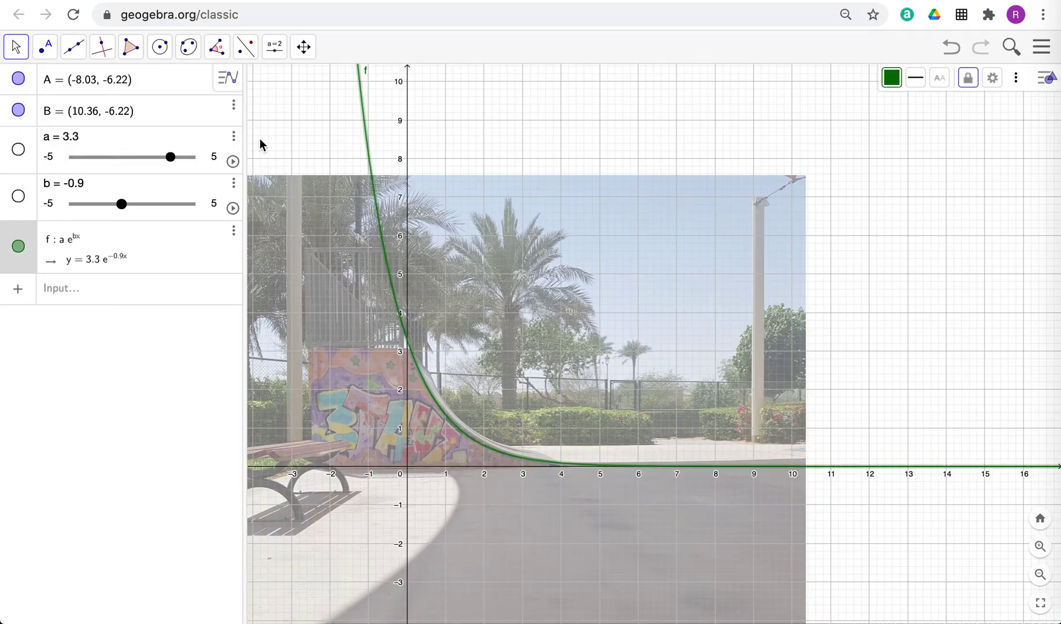
- Delete sliders a and b, removing the exponential curve f
click(233, 138)
click(249, 161)
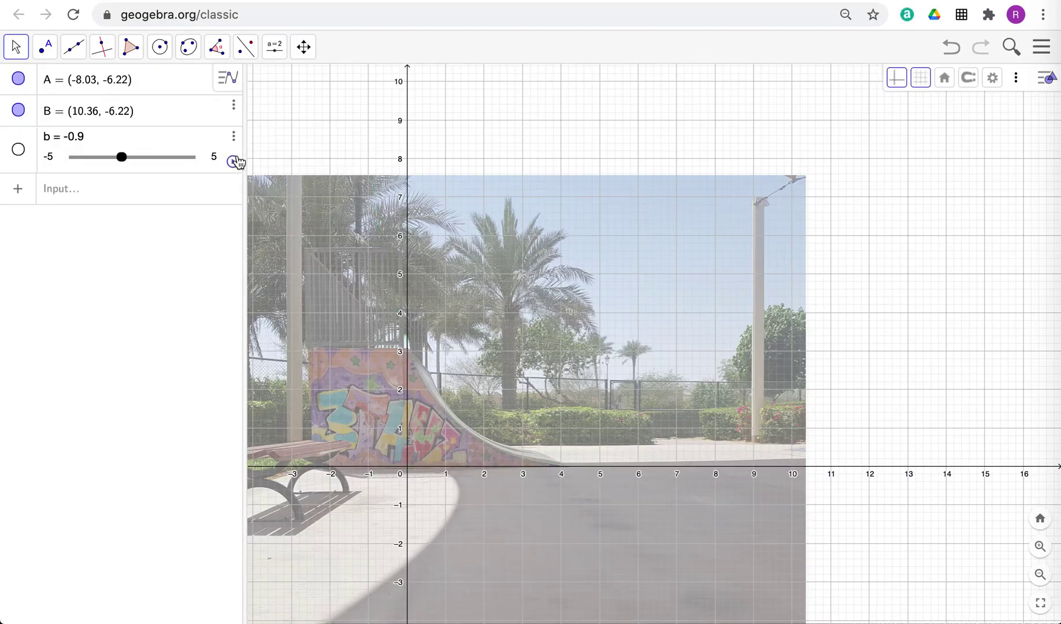
click(234, 149)
click(241, 159)
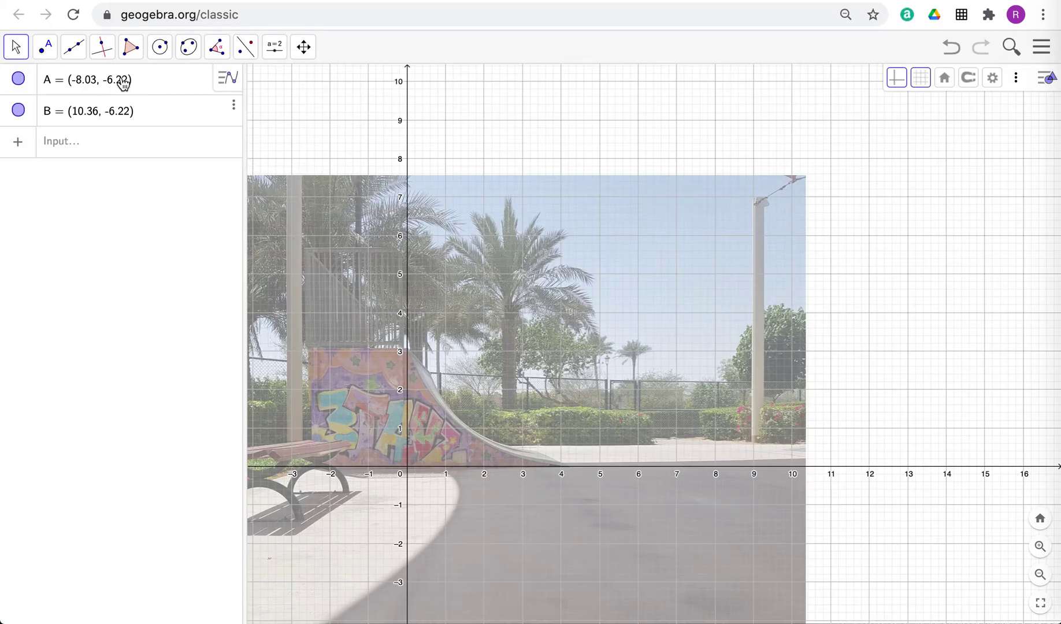
- Place points C through I along the ramp edge, from (0, 3) to (3.66, 0)
click(49, 55)
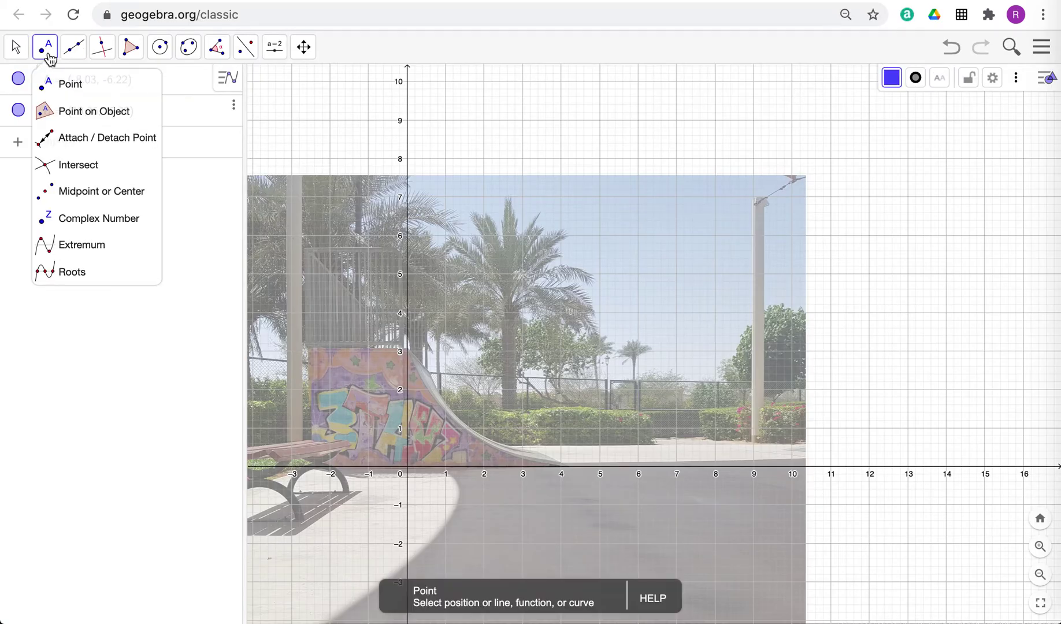
click(408, 351)
click(420, 379)
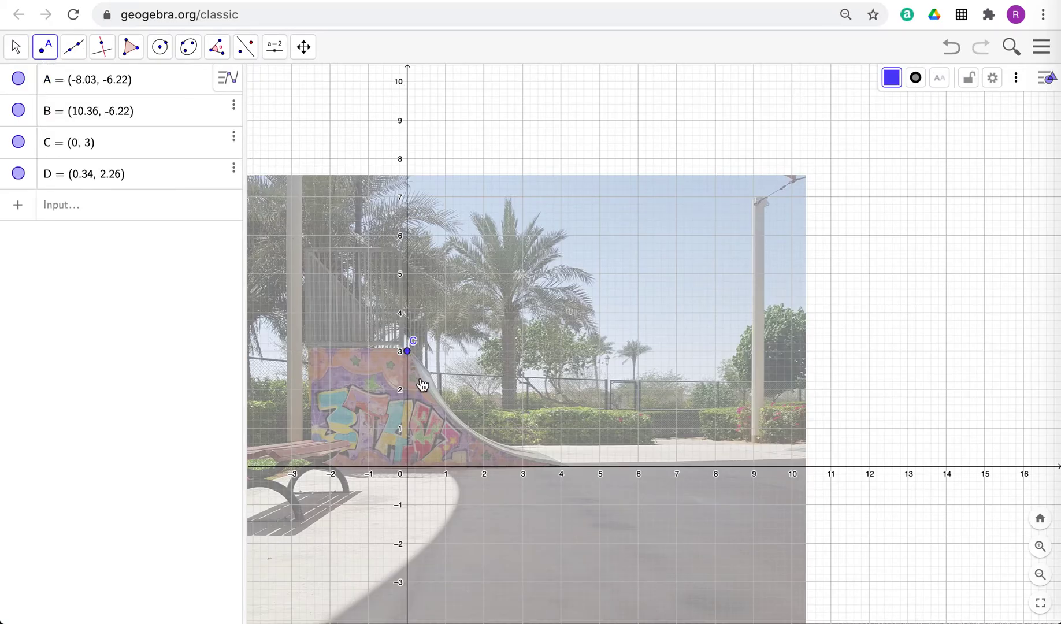
click(442, 408)
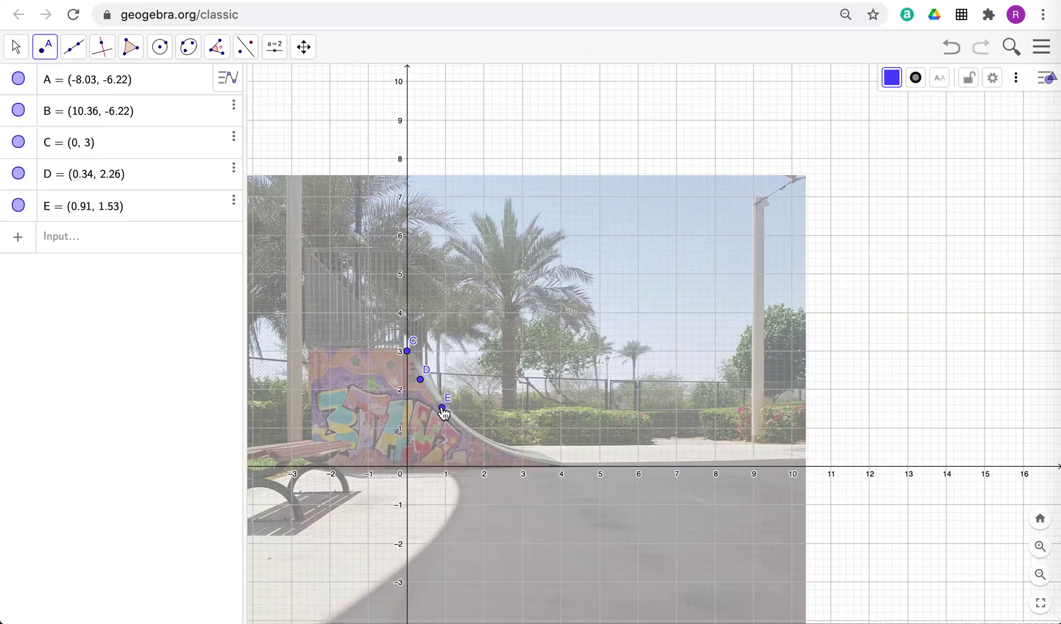
click(461, 427)
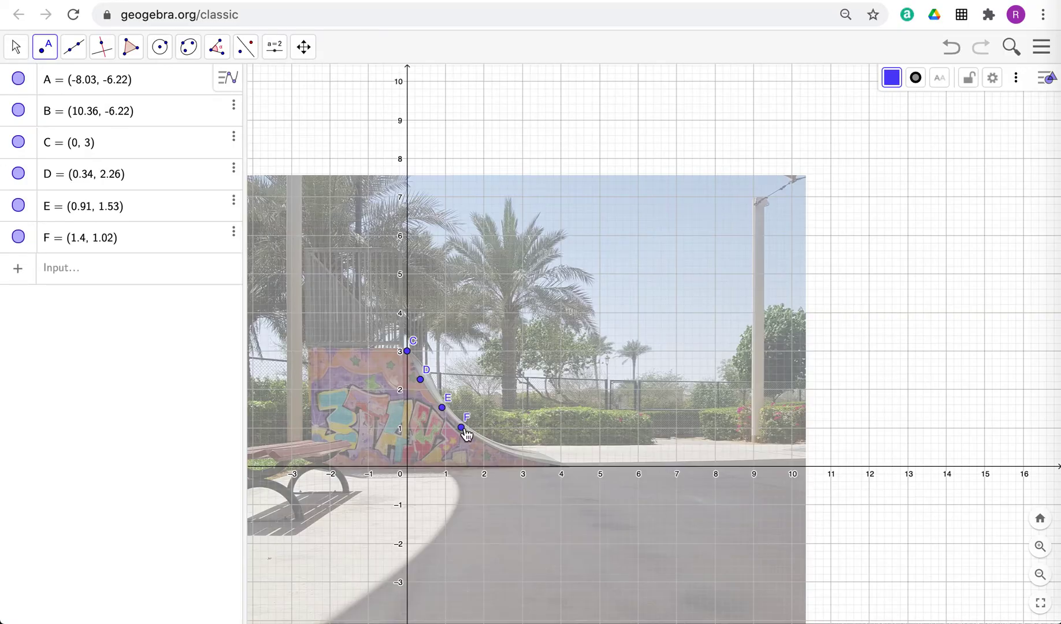
click(490, 445)
click(515, 457)
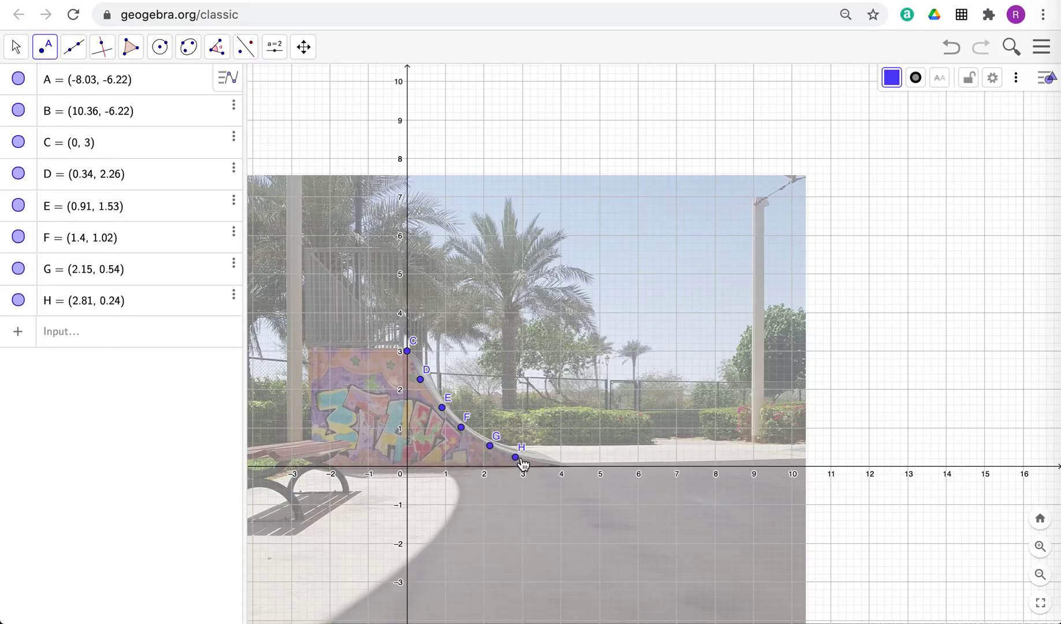
click(548, 467)
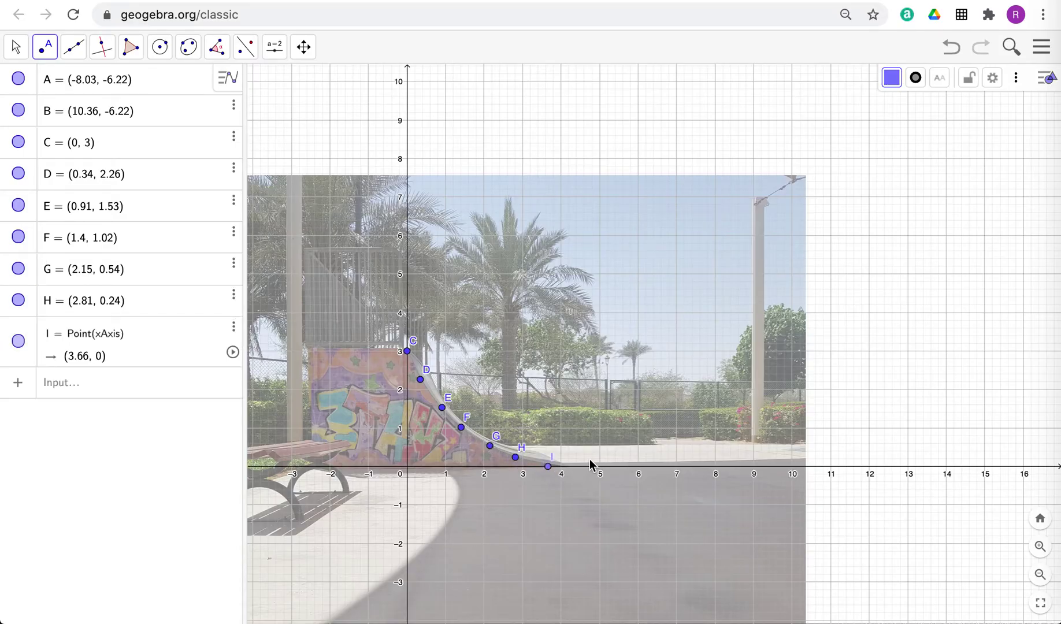
- Gather points C–I into list l1 and enter FitExp(l1)
click(94, 384)
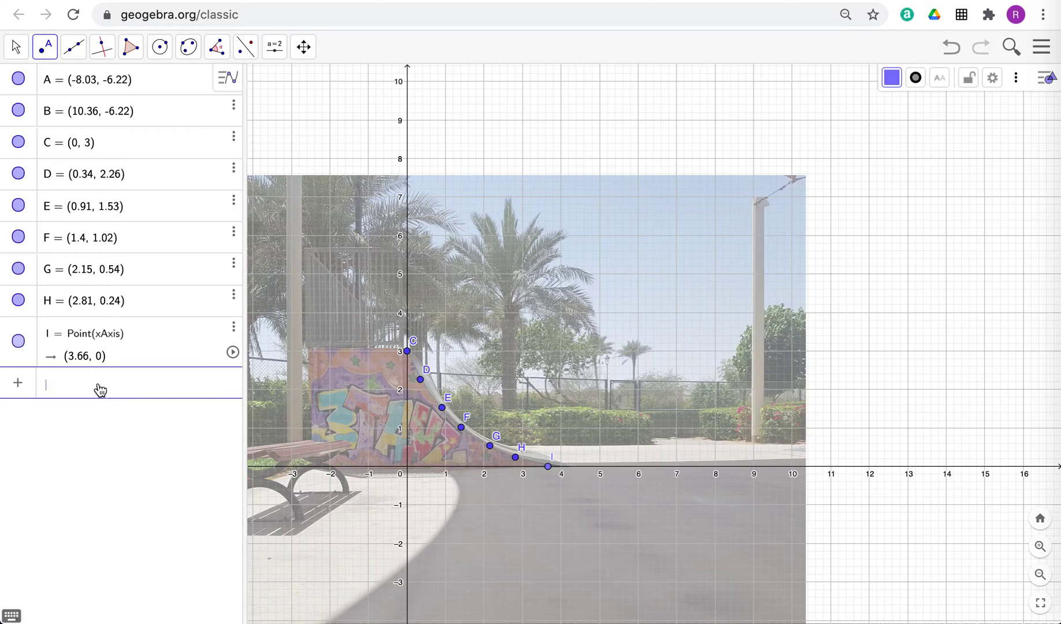
text(fit)
key(Down)
key(Down)
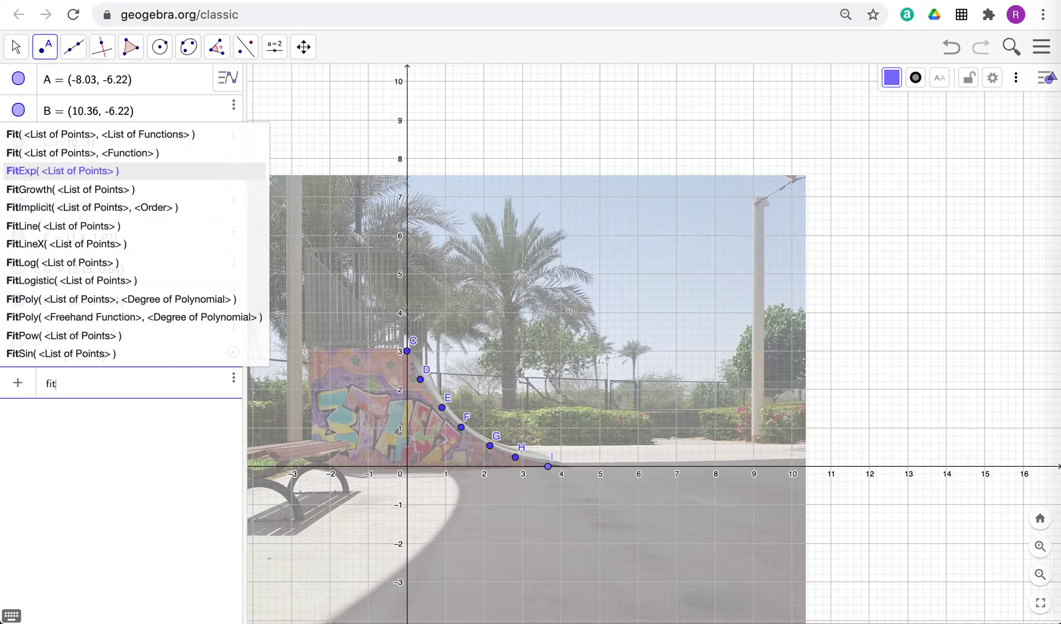
key(Return)
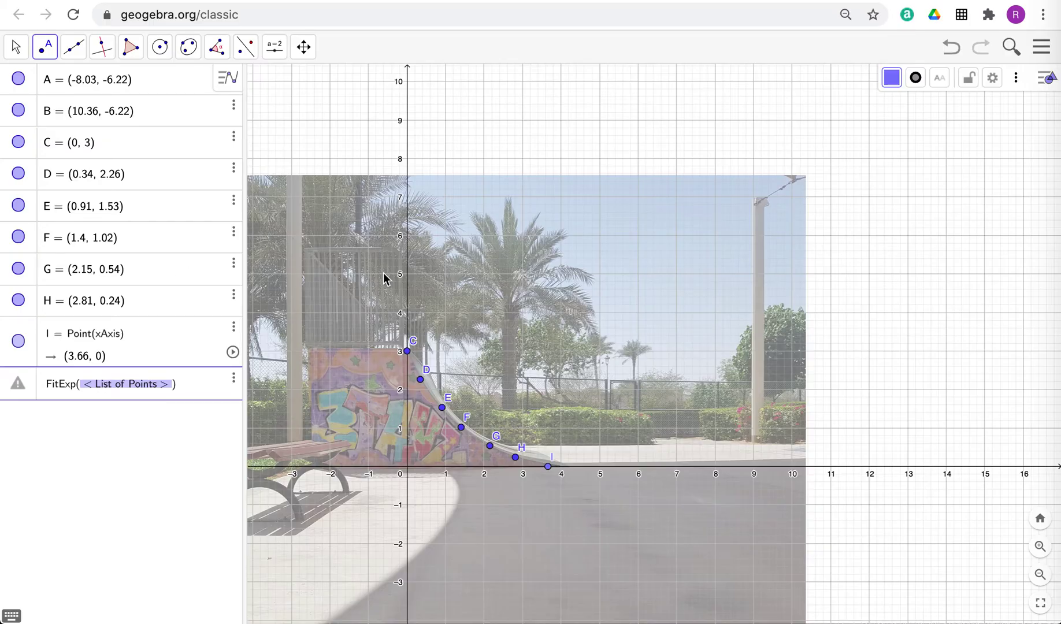
click(217, 52)
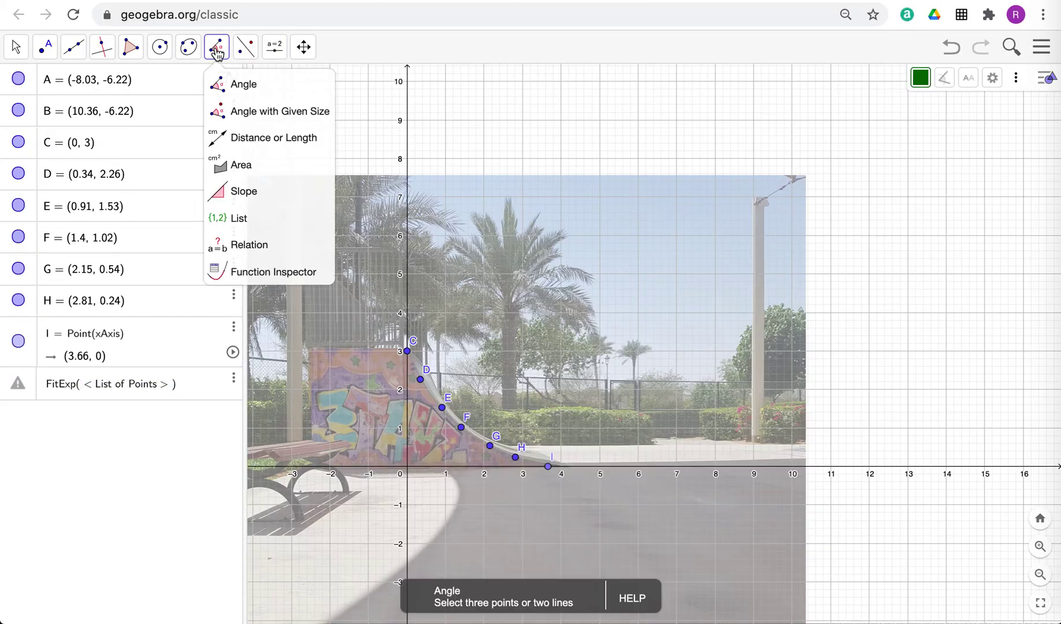
click(234, 215)
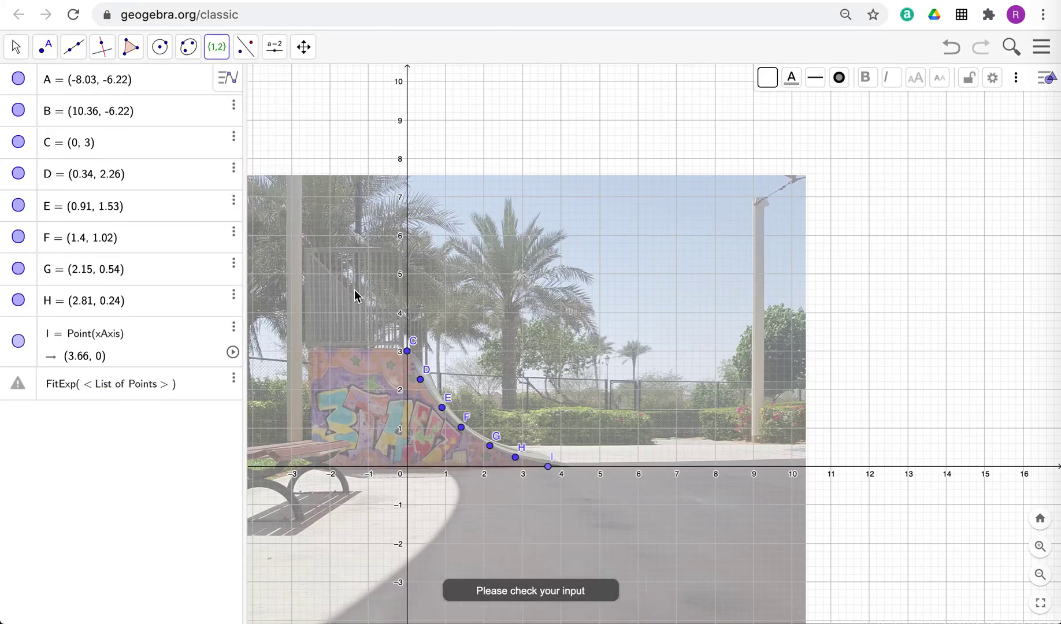
drag(354, 291, 614, 535)
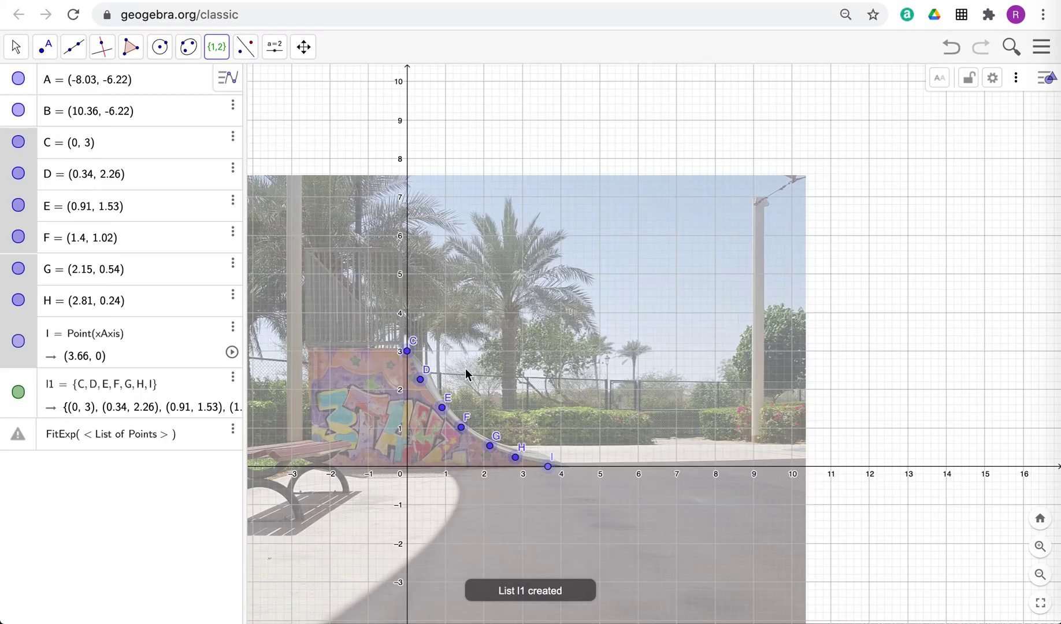
click(165, 440)
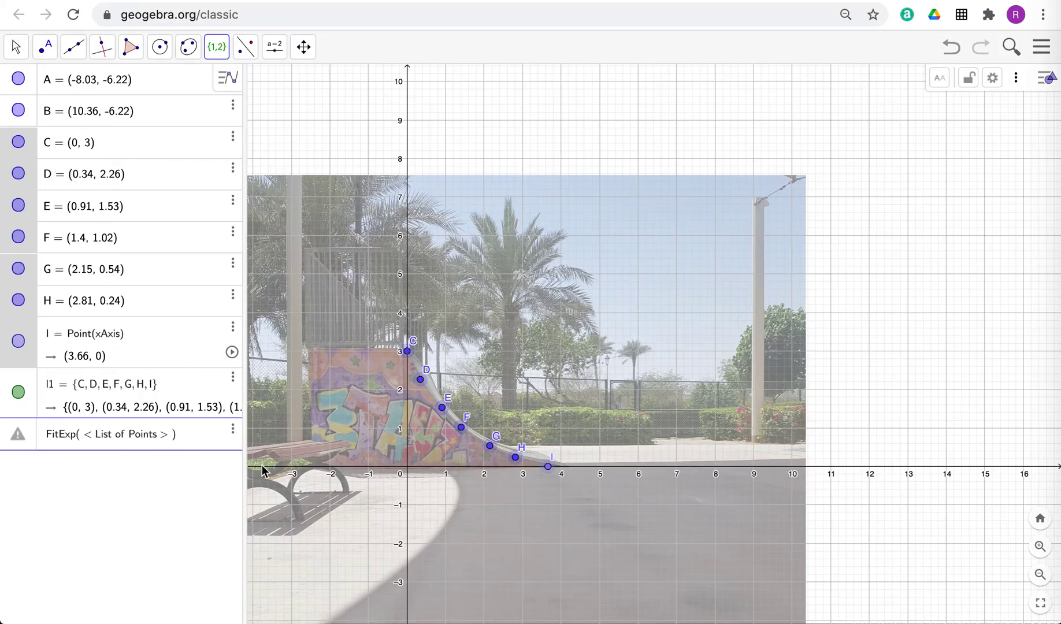
key(BackSpace)
key(BackSpace)
key(BackSpace)
key(BackSpace)
key(BackSpace)
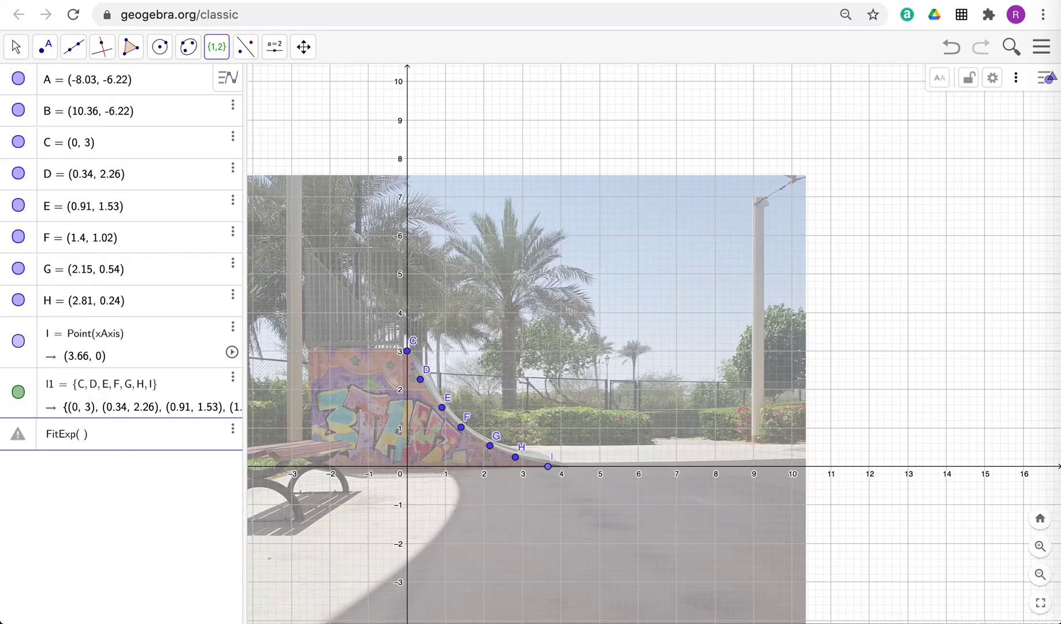
text(l1)
key(Return)
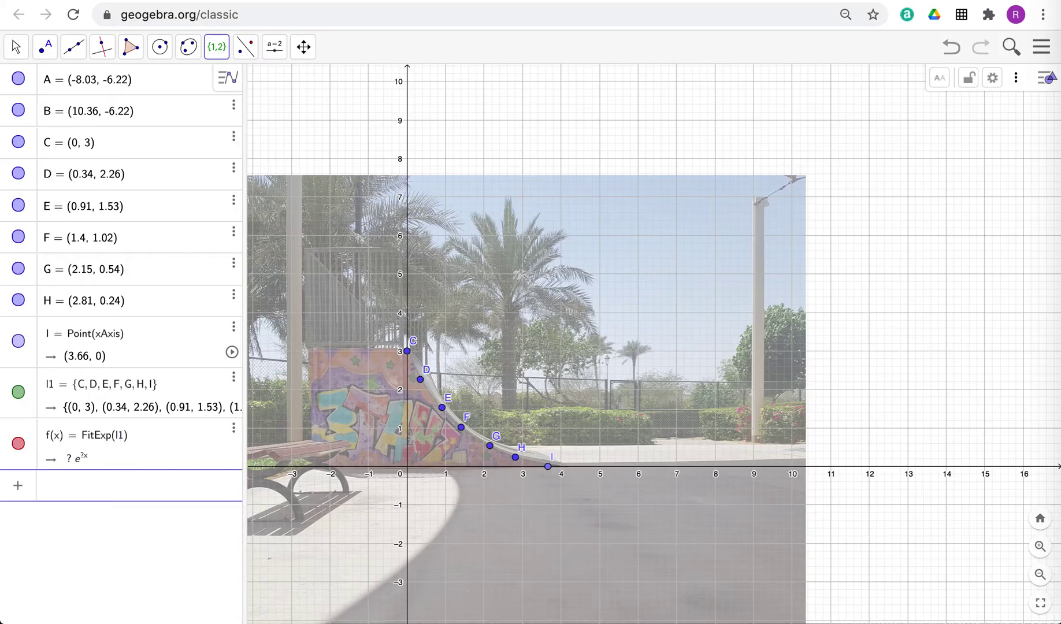
- Delete the undefined fit and re-enter FitExp(l1)
click(233, 428)
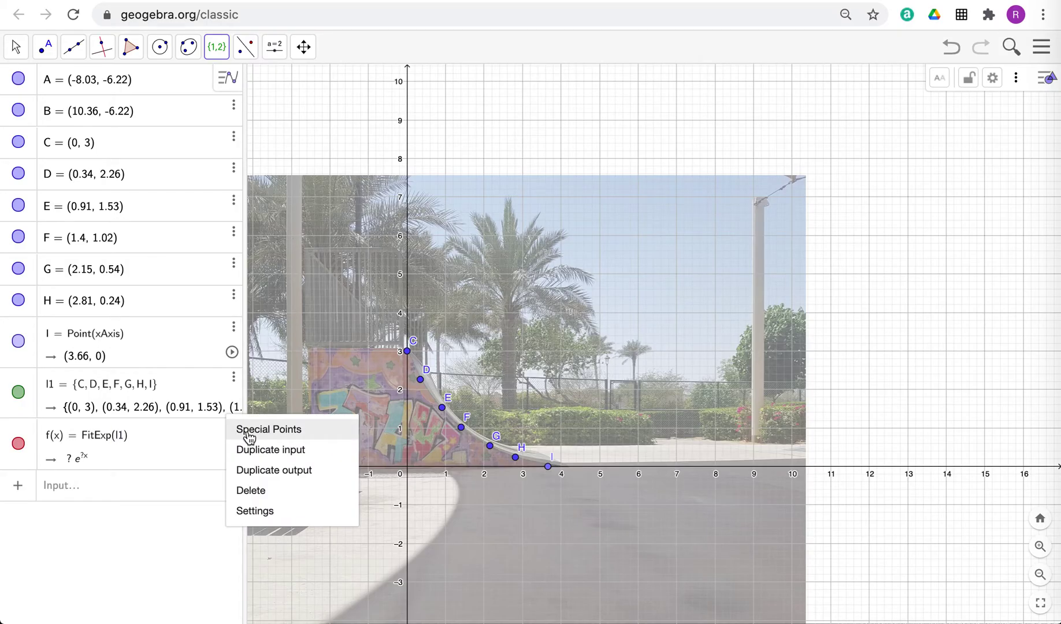
click(258, 491)
click(106, 438)
text(fit)
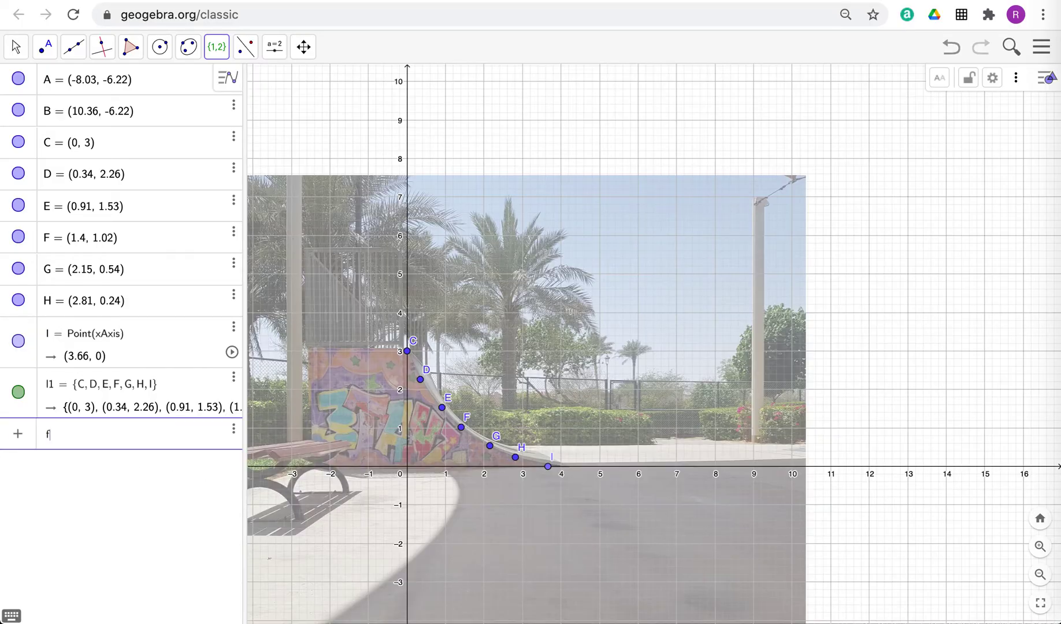
key(Down)
key(Down)
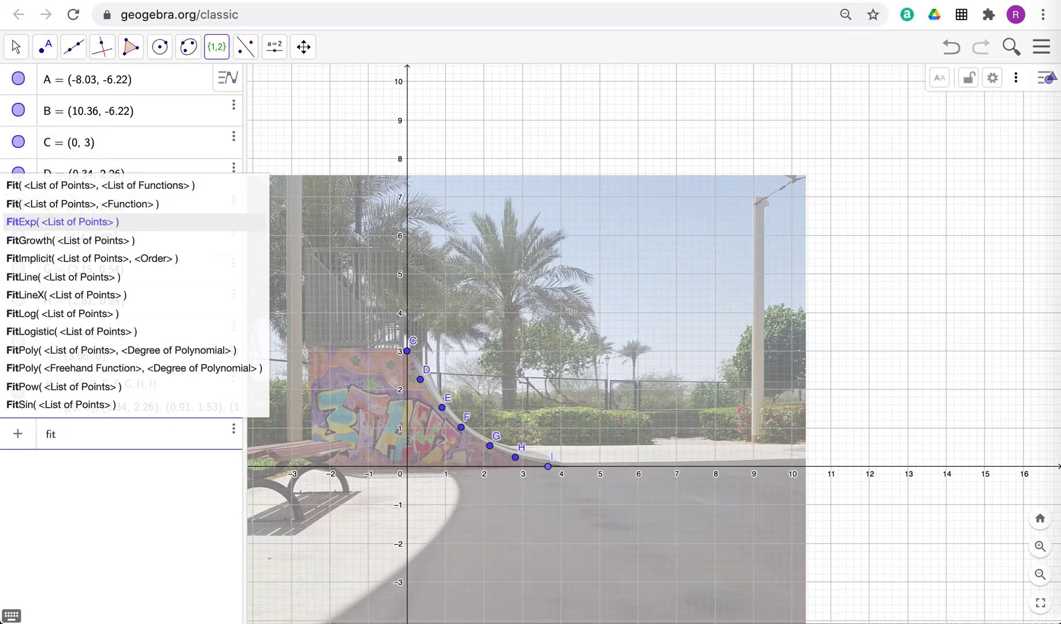
key(Return)
text(l1)
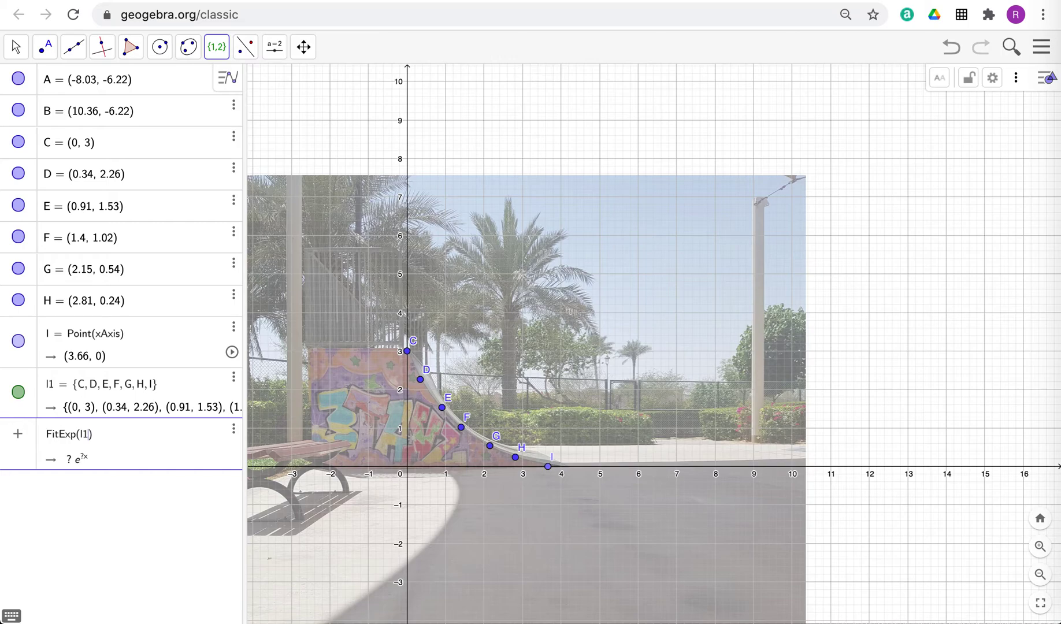
key(Return)
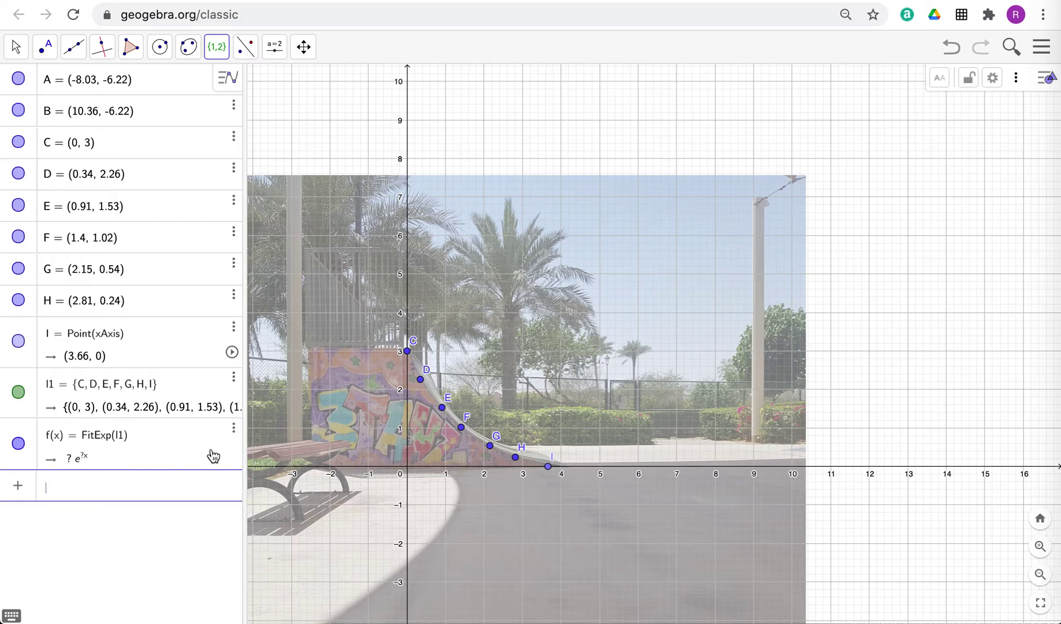
- Delete the undefined fit again and enter FitGrowth(l1) instead
click(234, 428)
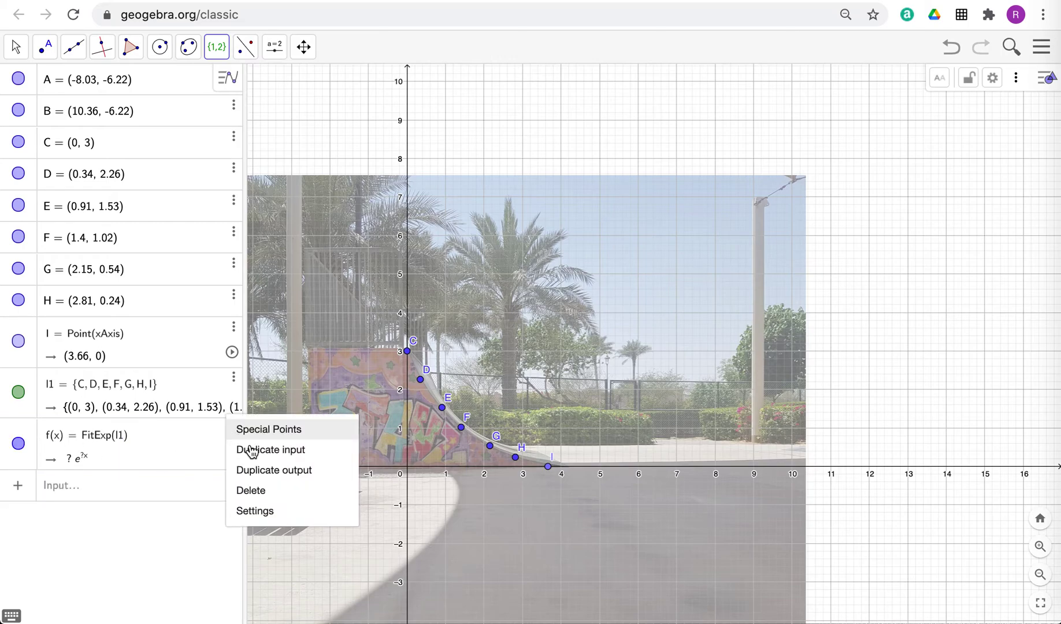
click(258, 492)
click(150, 434)
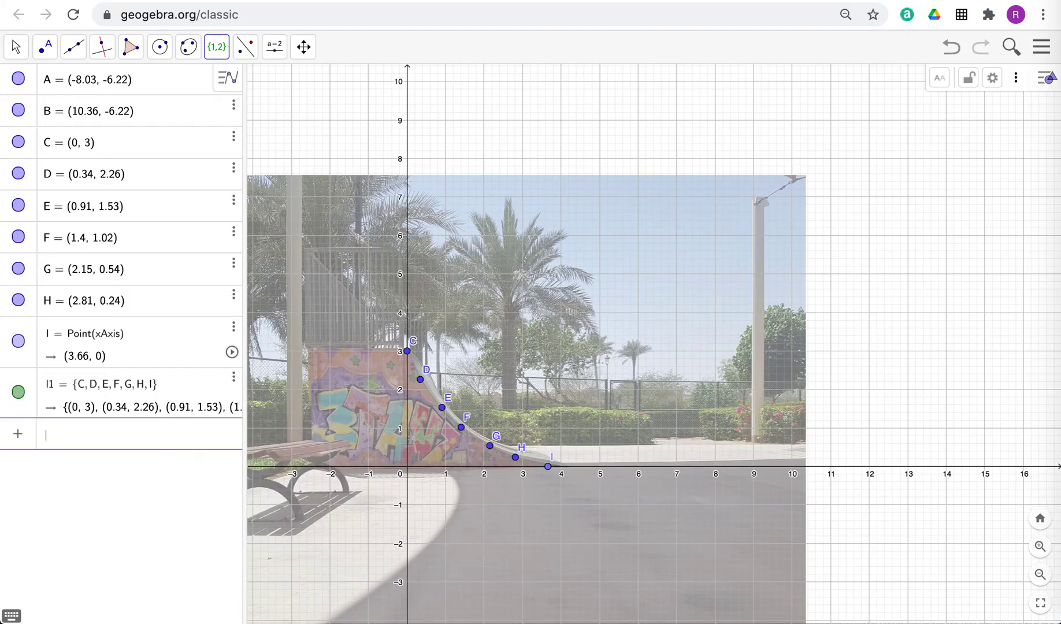
text(fit)
key(Down)
key(Down)
key(Down)
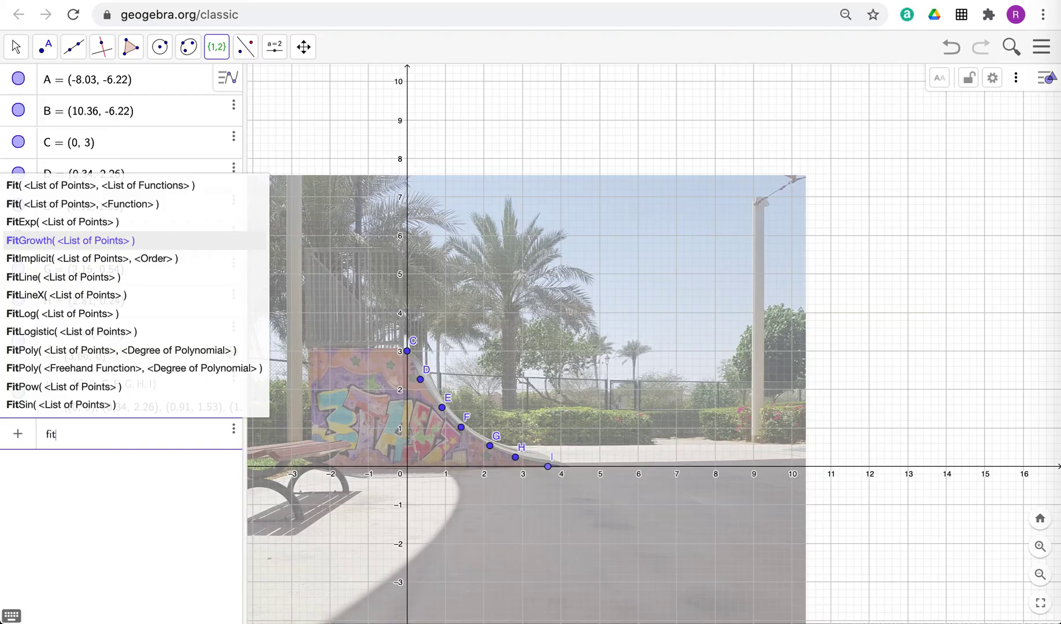
key(Return)
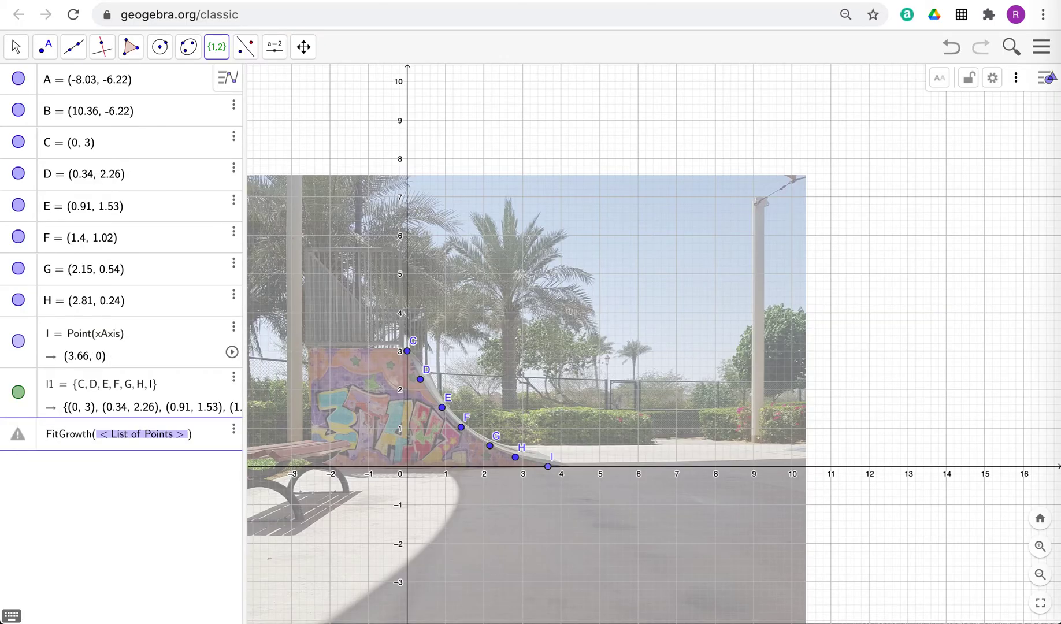
text(l1)
key(Return)
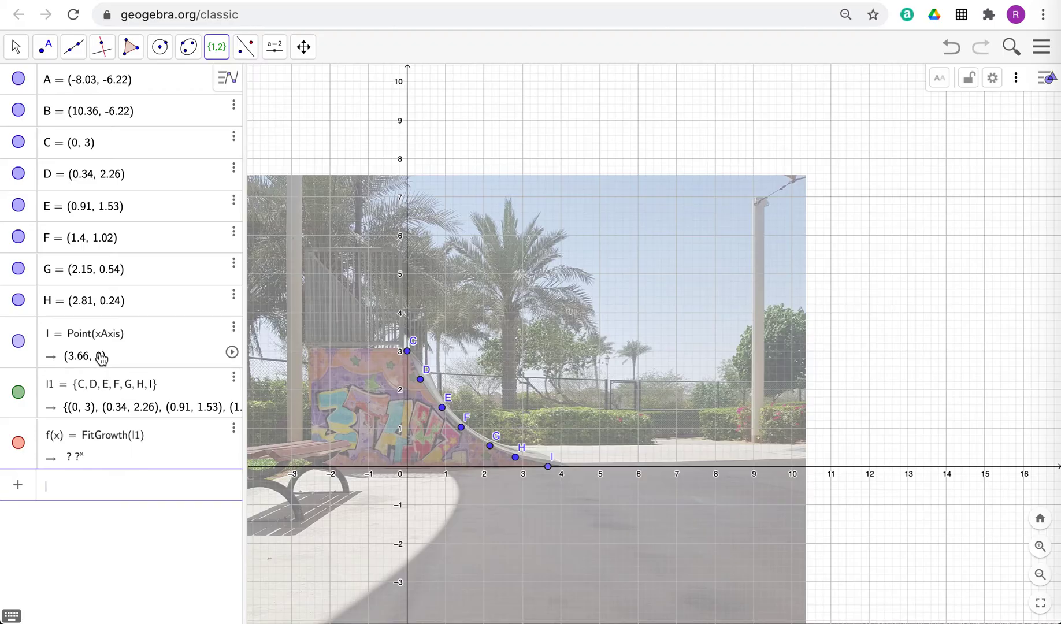
- Delete point I and place a new free point I at (3.64, 0.09) at the ramp's foot
click(234, 328)
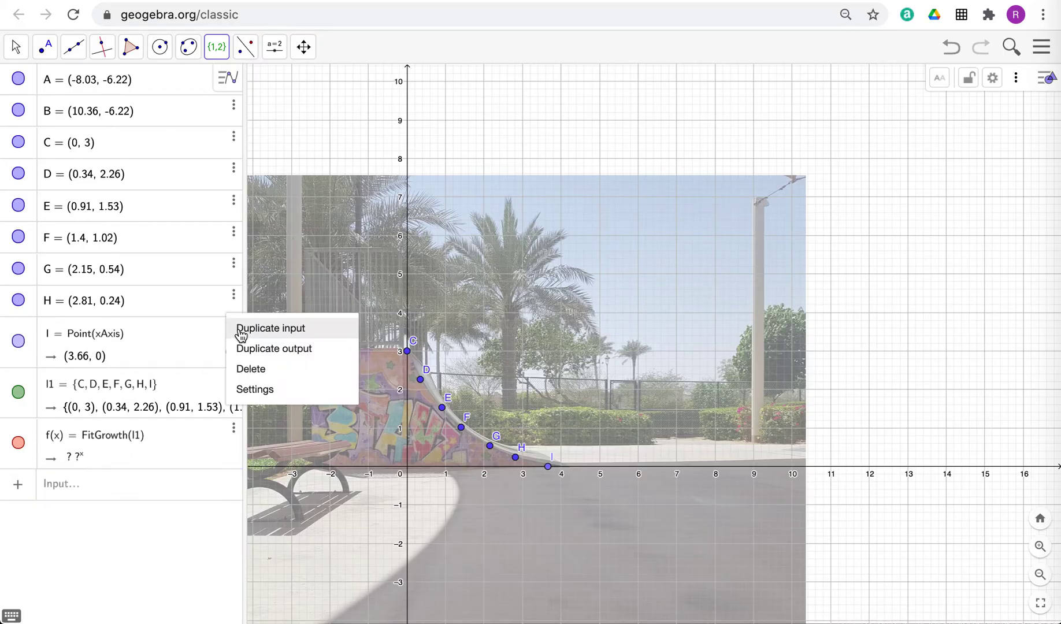
click(250, 368)
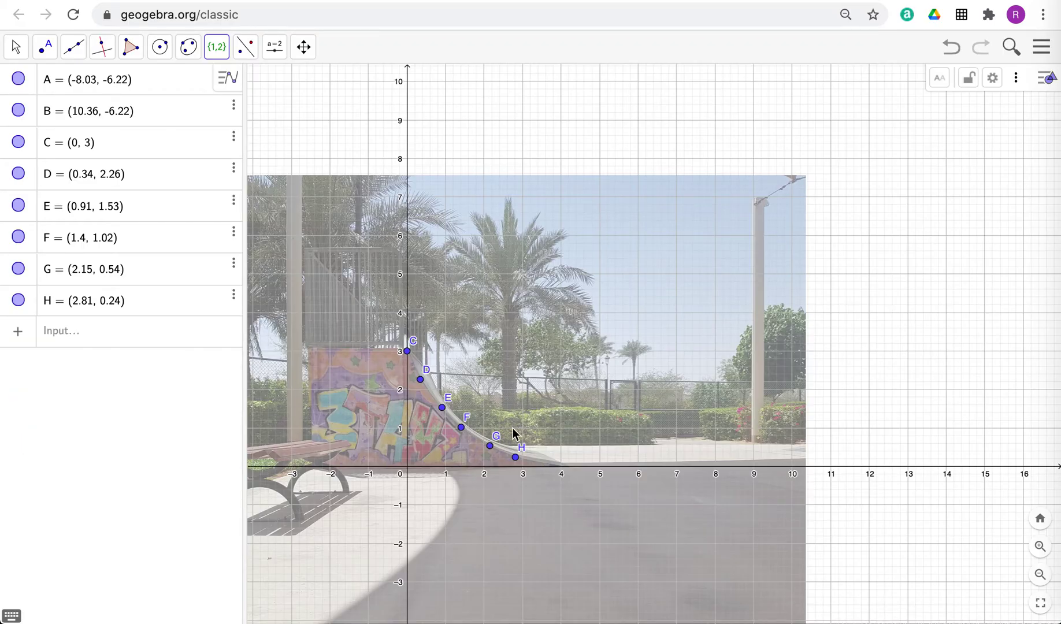
click(45, 46)
click(74, 46)
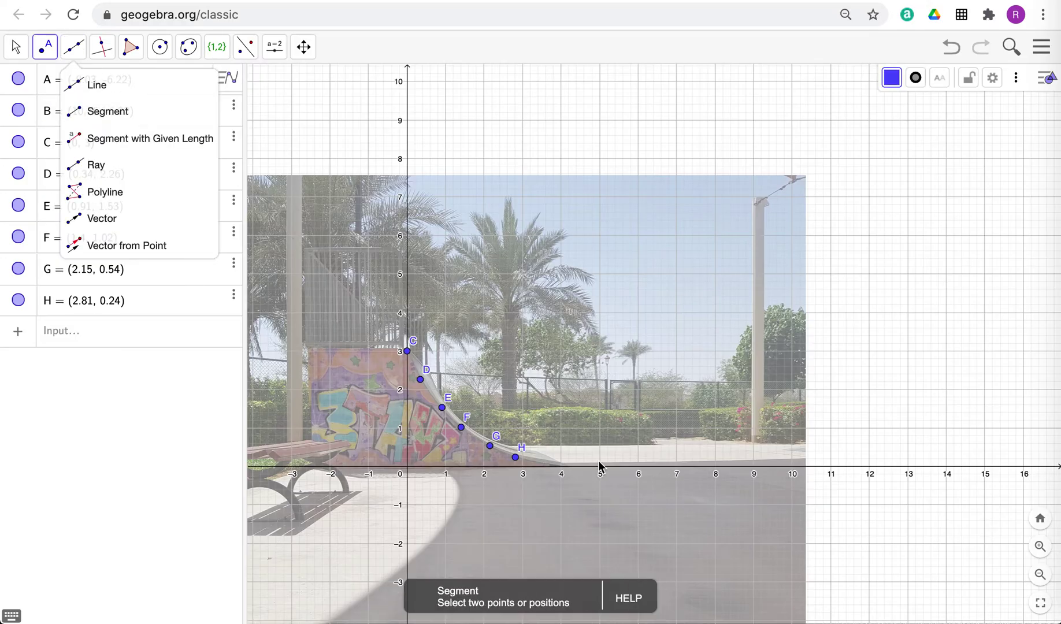
click(547, 463)
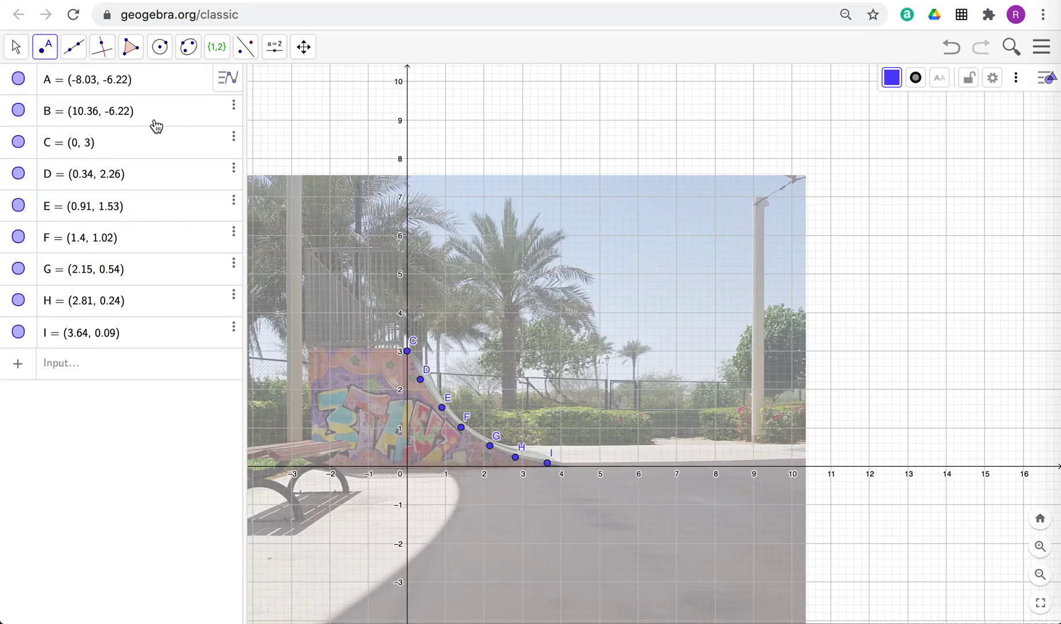
- Rebuild list l1 from points C through I by box-selecting them
click(266, 220)
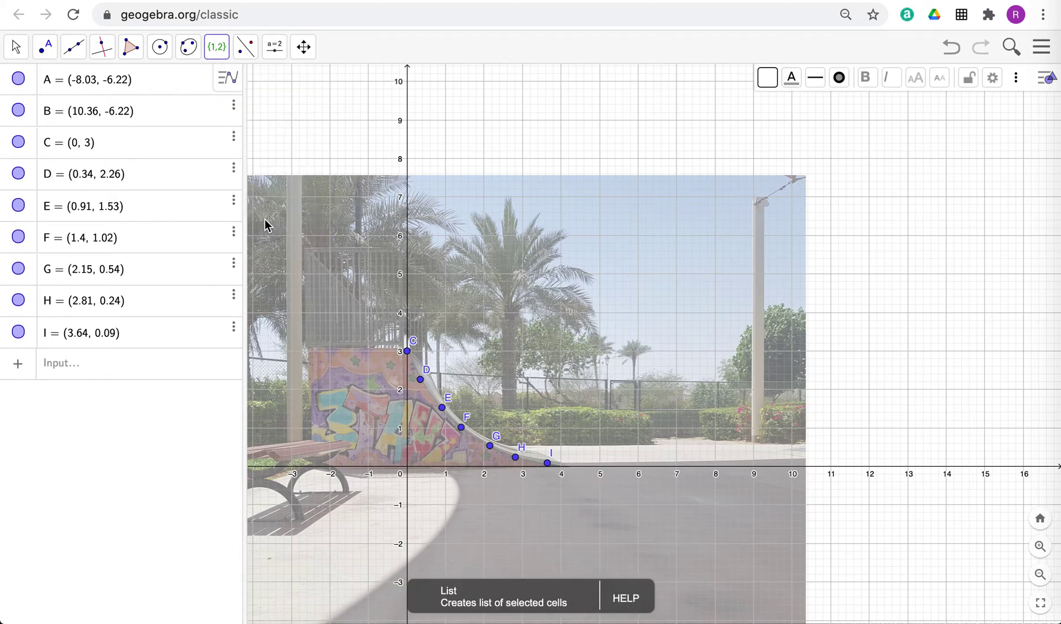
drag(330, 290, 622, 516)
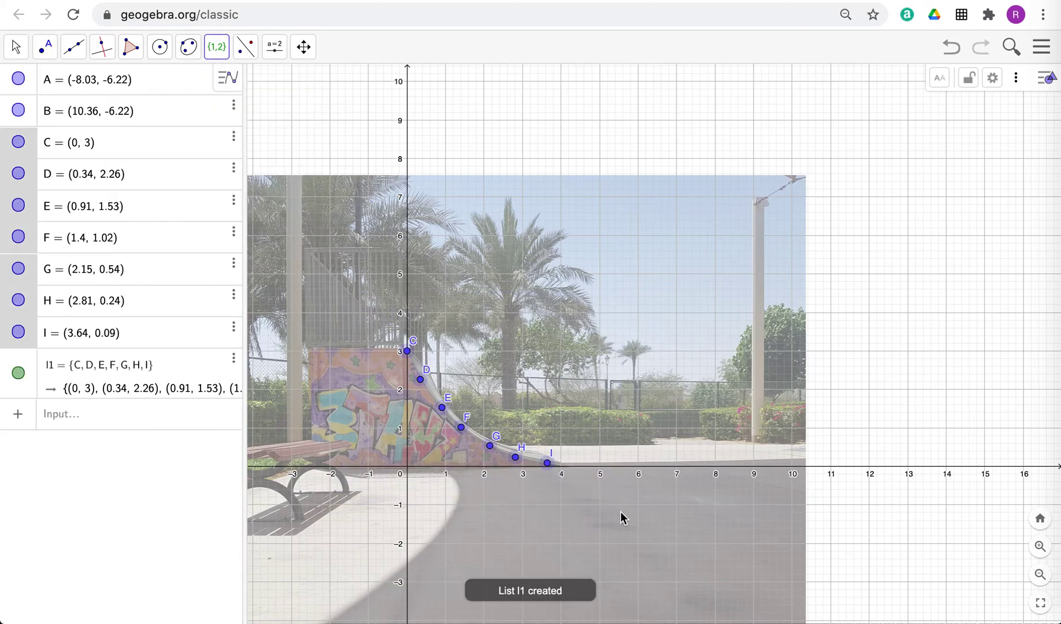
click(82, 423)
text(fit)
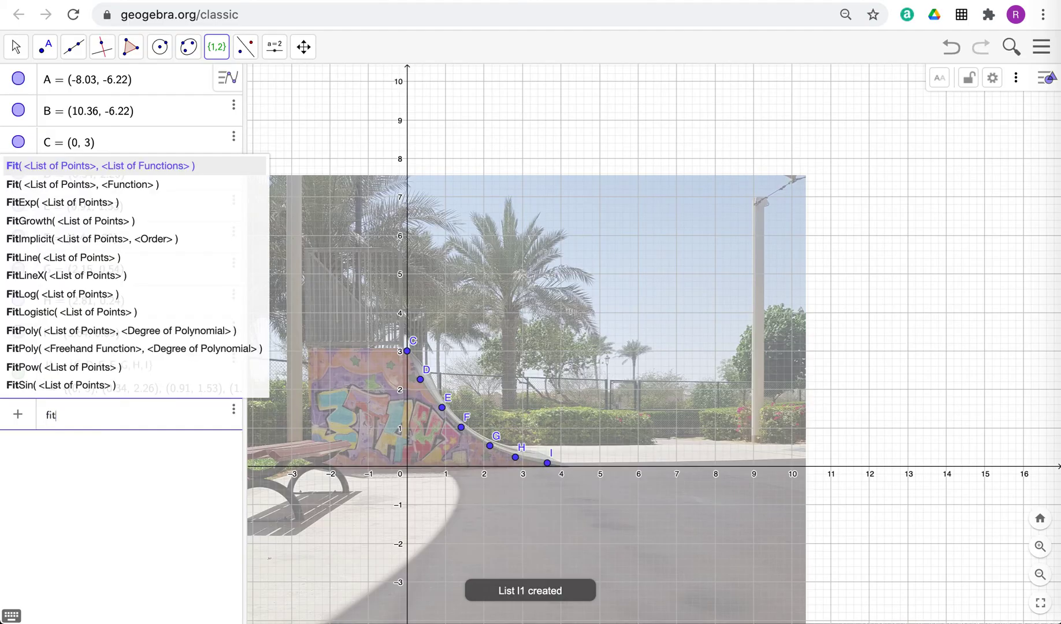
- Create FitExp(l1), giving purple f(x) = 3.4e^(-0.95x), then return to the GeoGebra home page
key(Return)
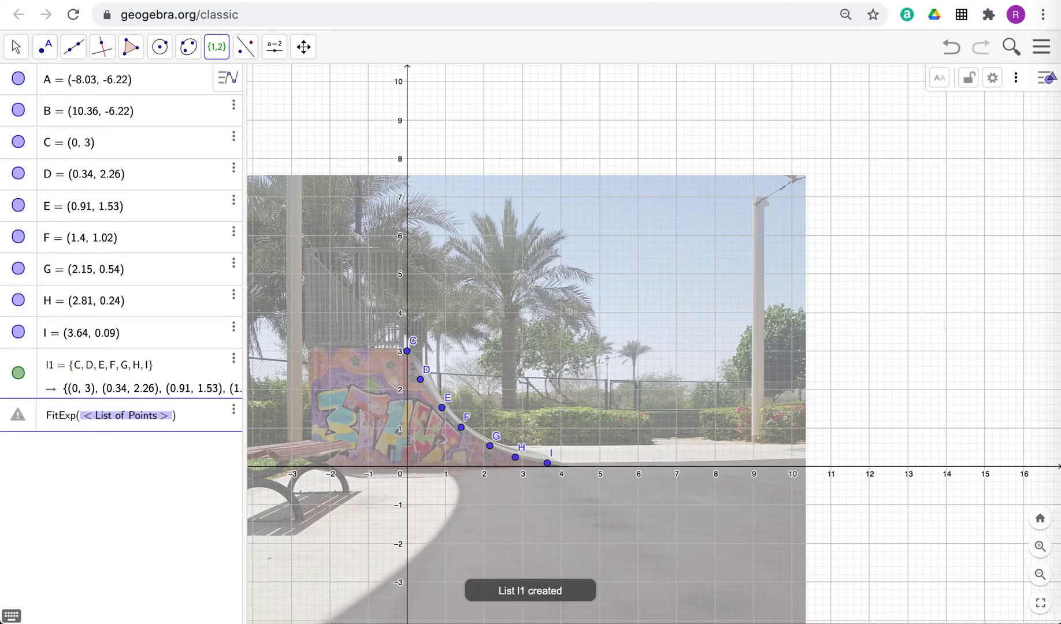
text(l1)
key(Return)
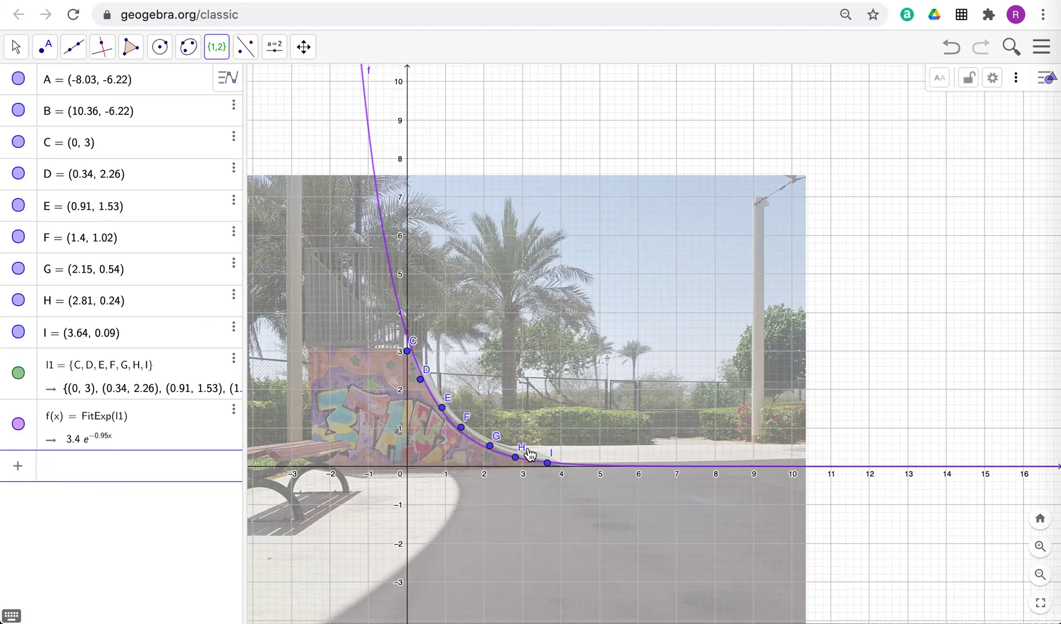
scroll(516, 491, up, 5)
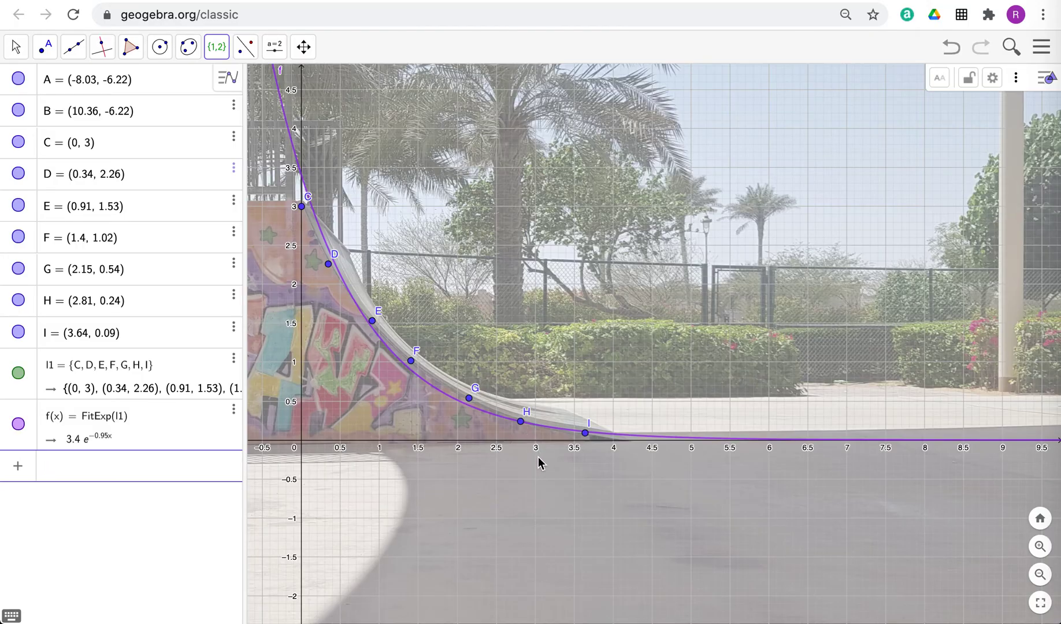
scroll(537, 460, up, 3)
scroll(537, 461, down, 5)
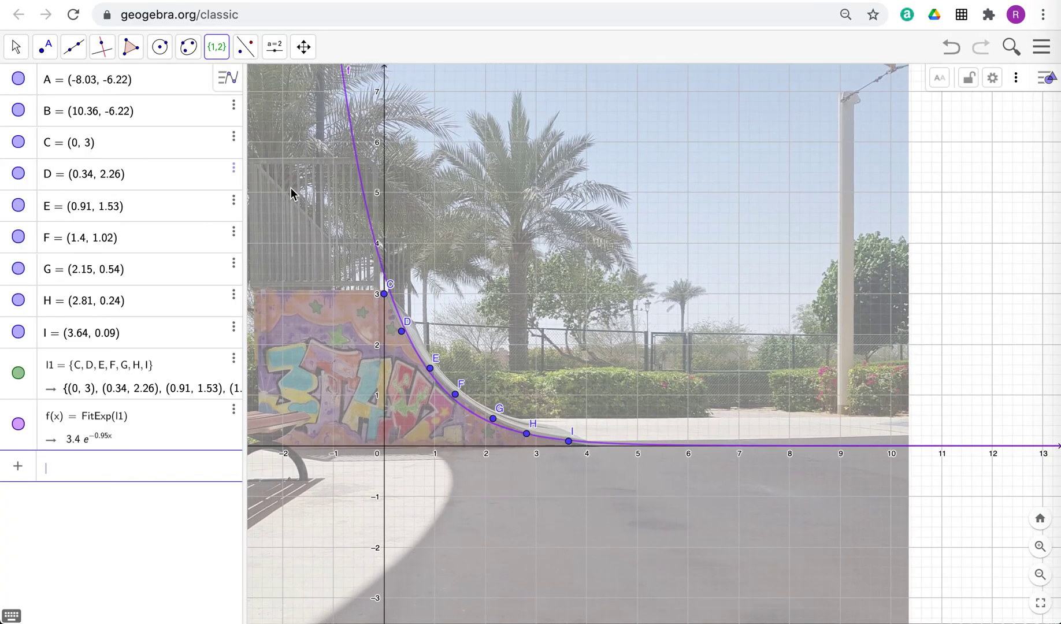
click(18, 15)
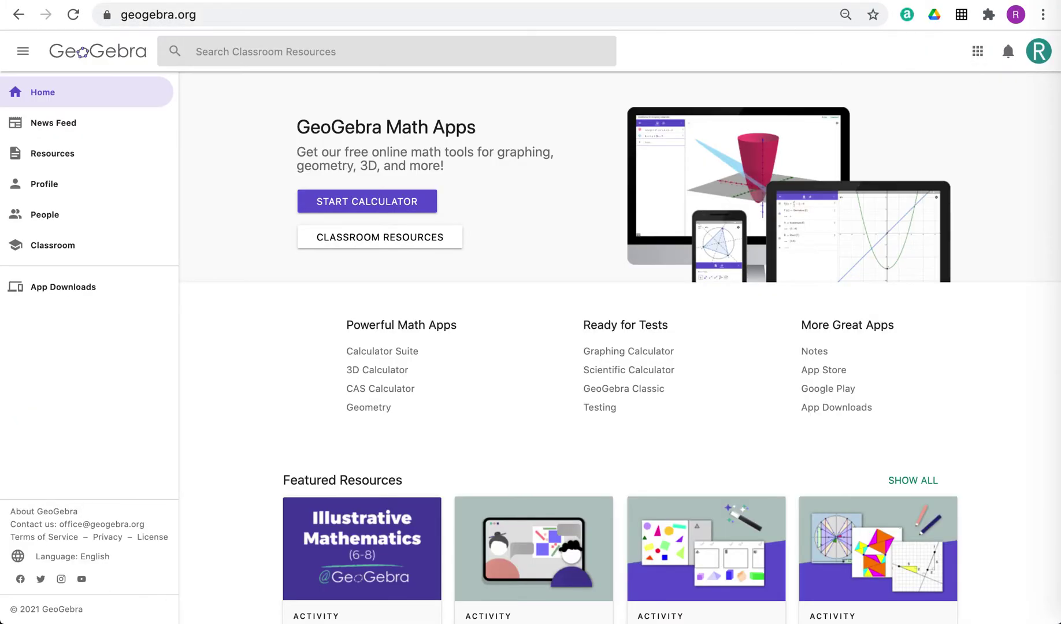
- Open the saved Ramp activity from the profile's resources
click(1039, 51)
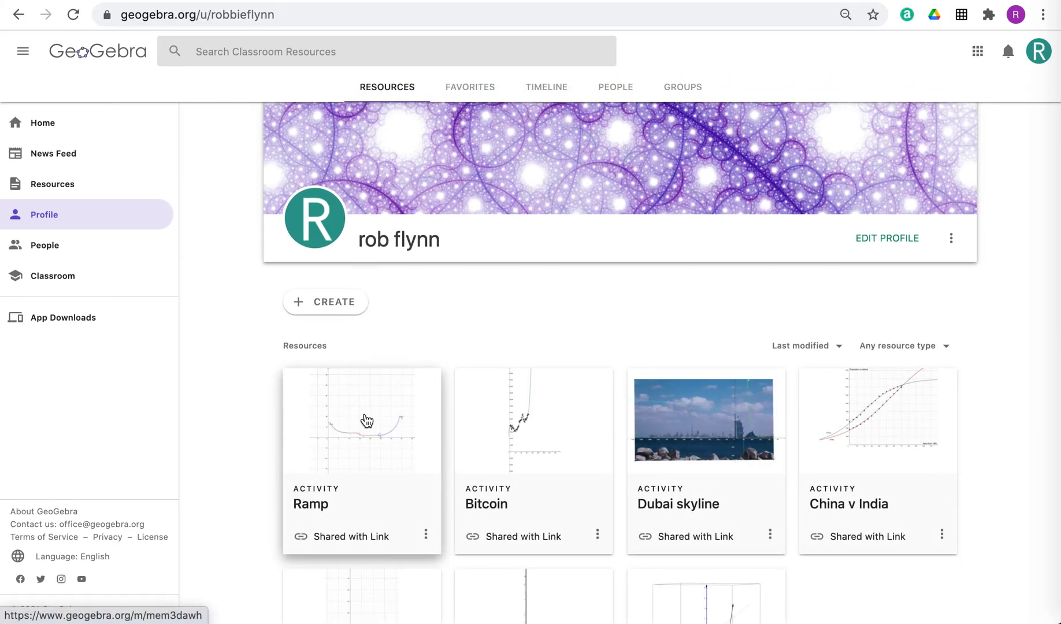
click(365, 419)
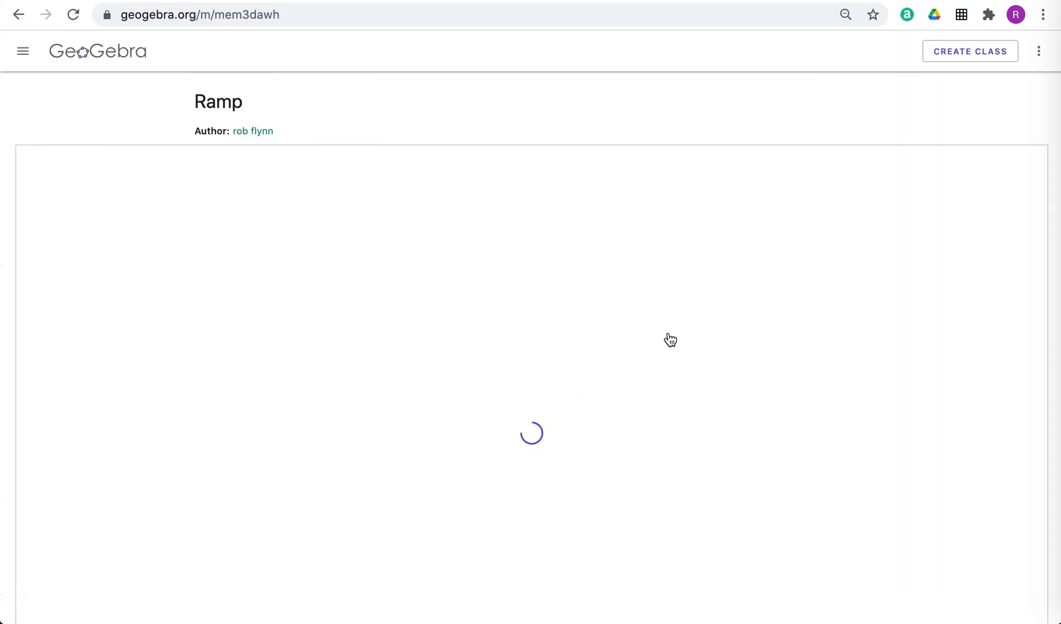